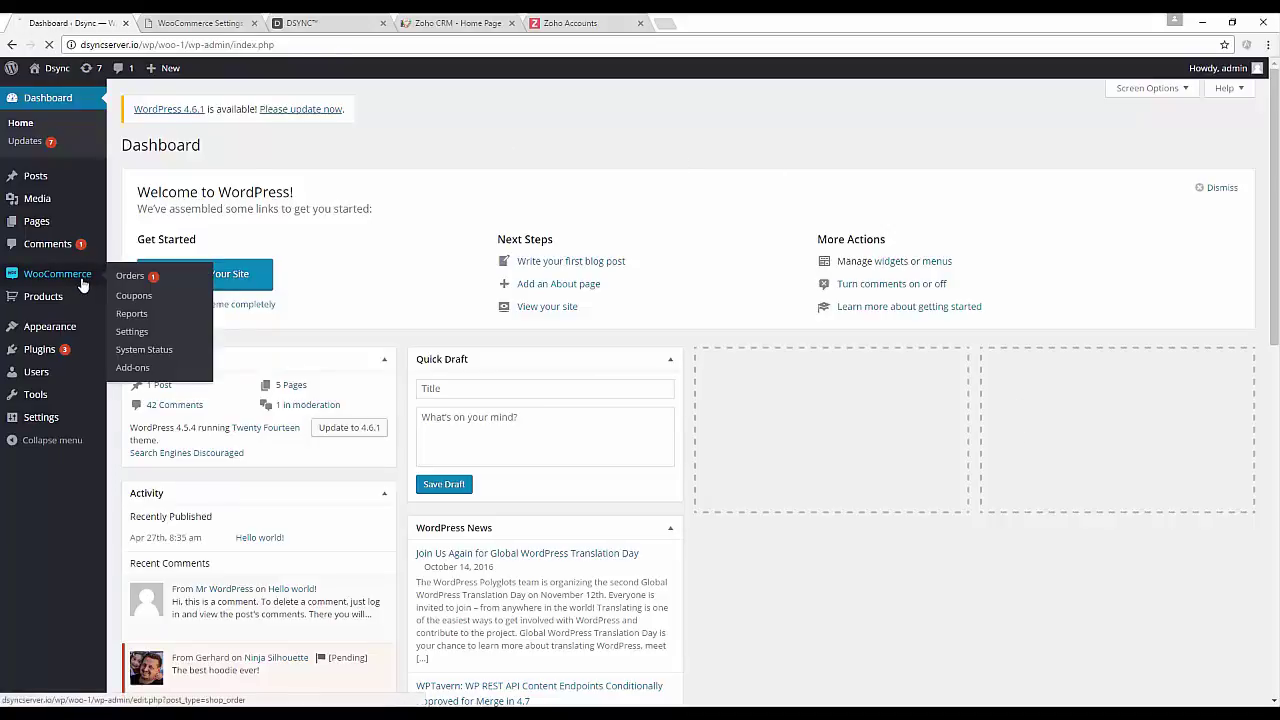
# Bring up the API Keys/Apps list in WooCommerce settings.
pyautogui.click(38, 277)
pyautogui.click(28, 307)
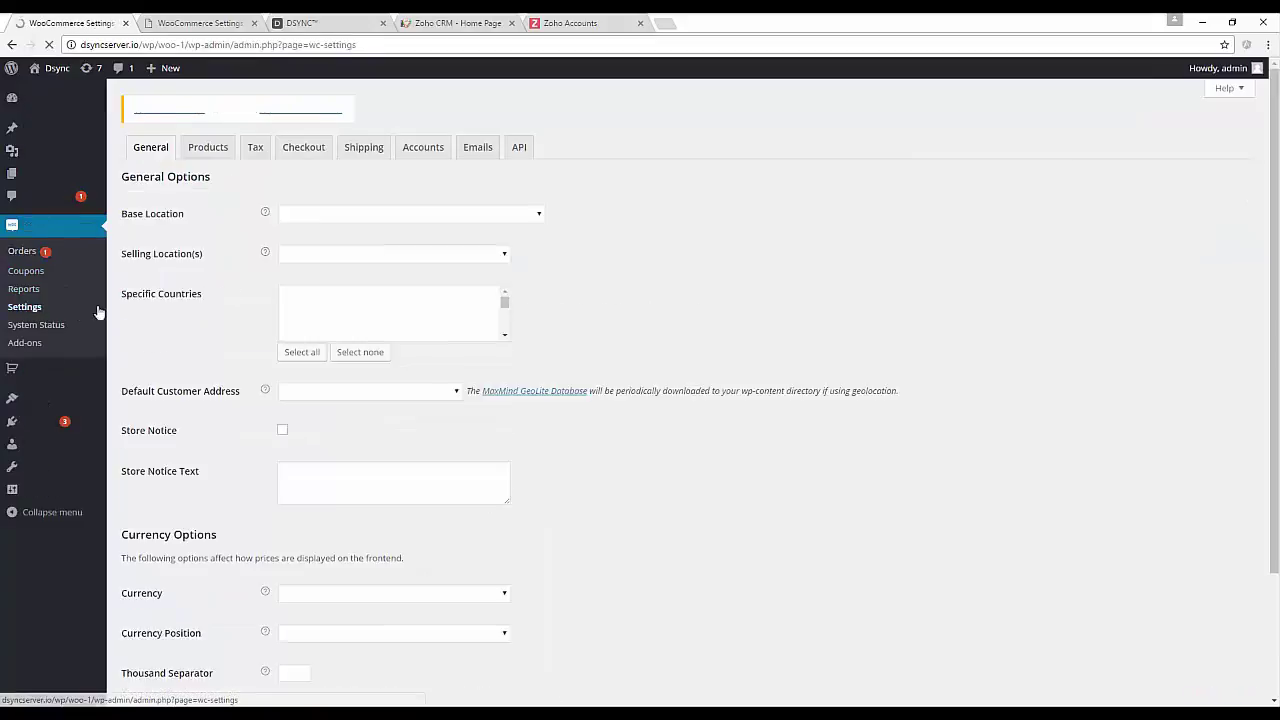
pyautogui.click(520, 150)
pyautogui.click(189, 174)
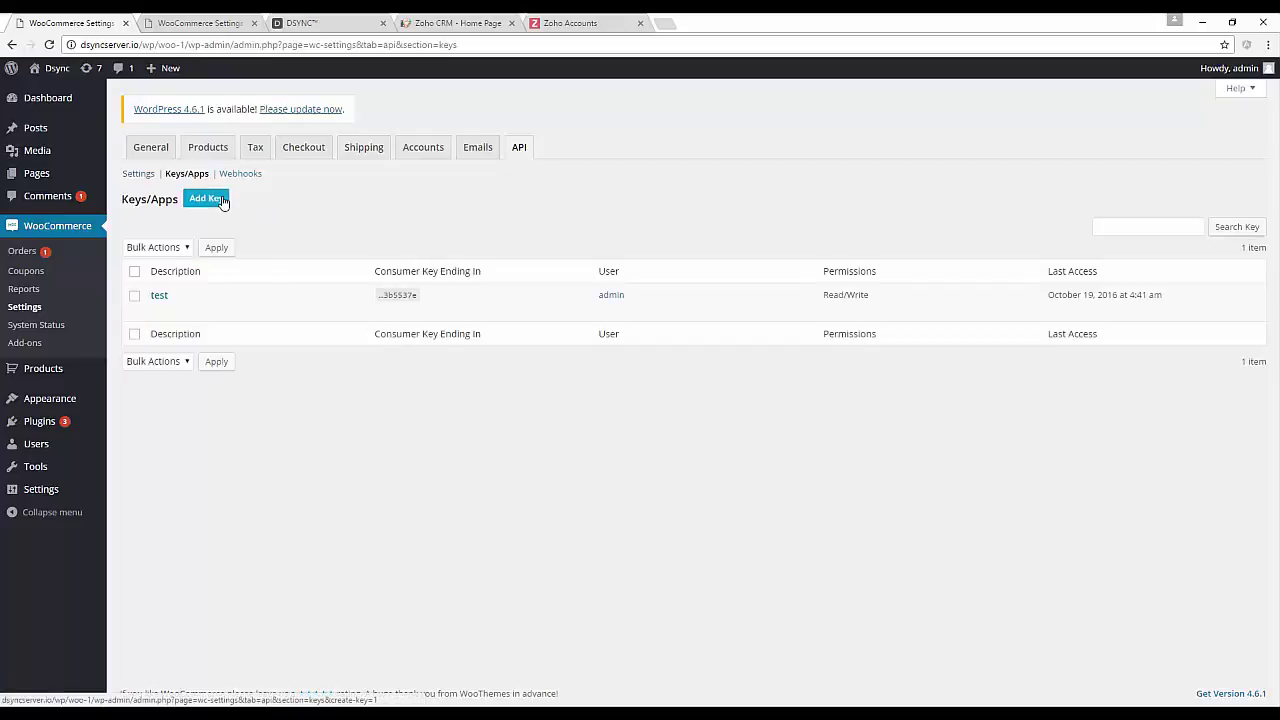
# Generate a new WooCommerce API key with Read/Write permission.
pyautogui.click(222, 200)
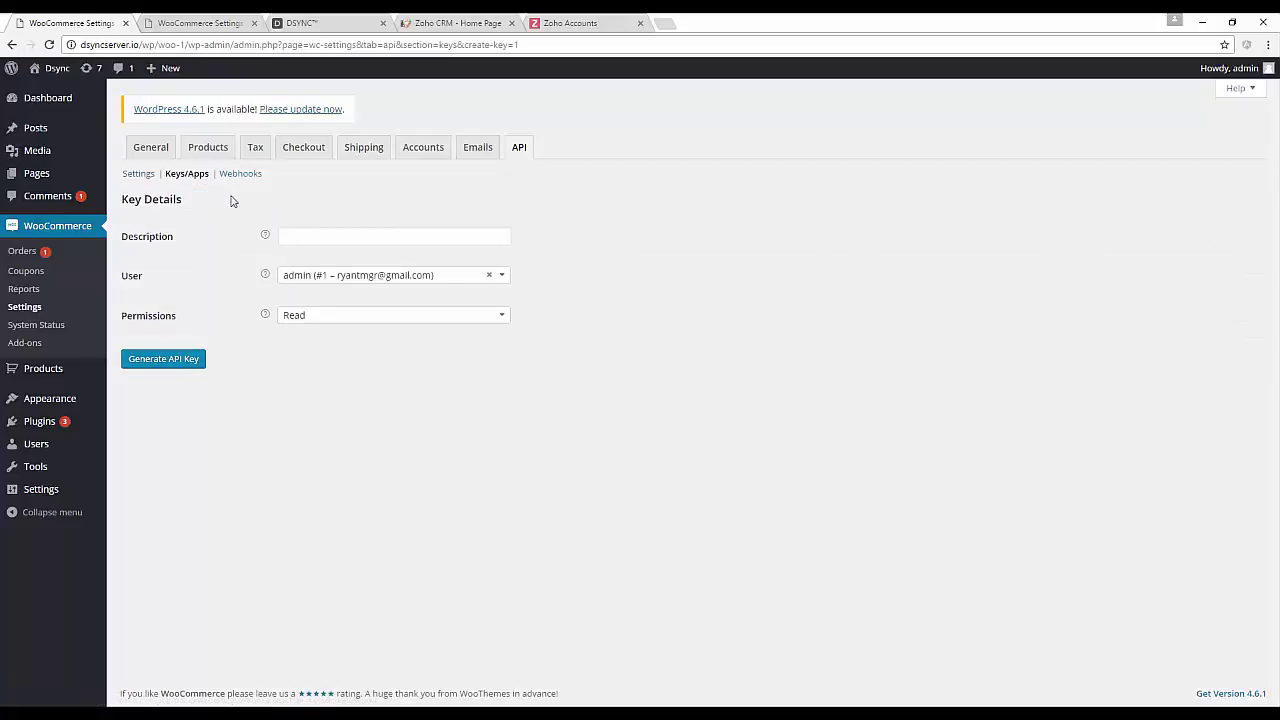
pyautogui.click(376, 234)
pyautogui.click(371, 316)
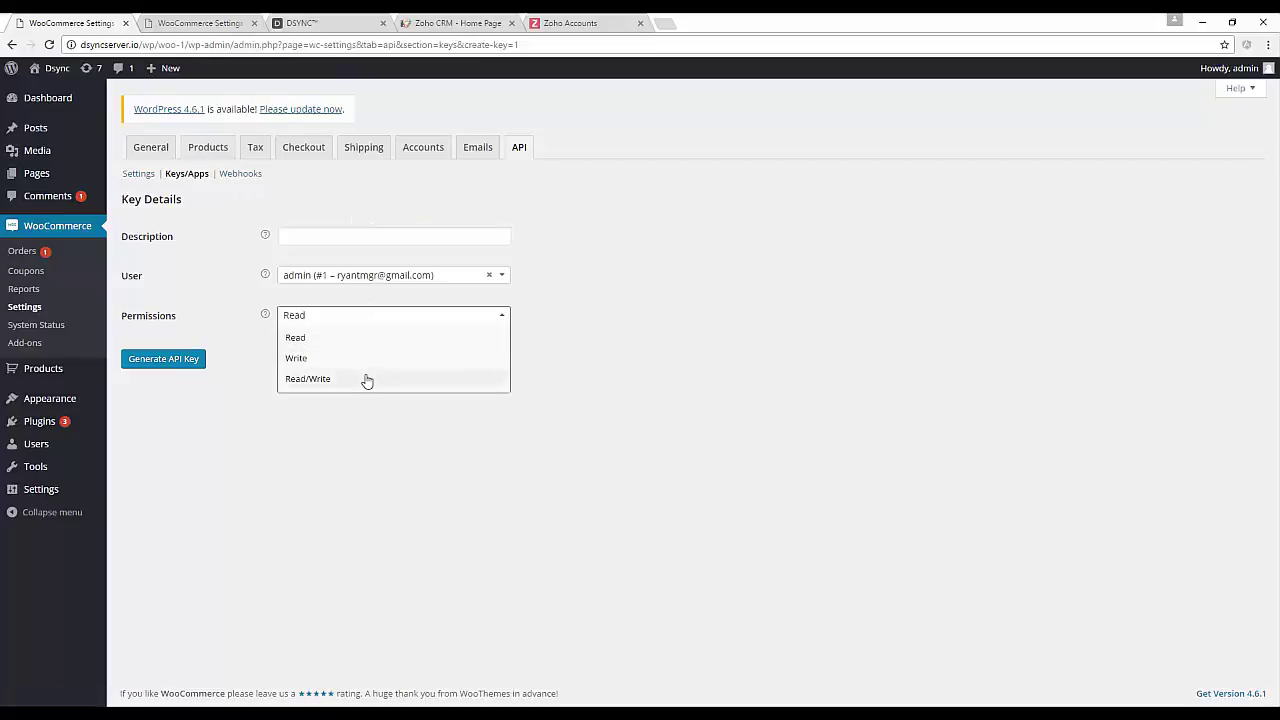
pyautogui.click(366, 380)
pyautogui.click(350, 234)
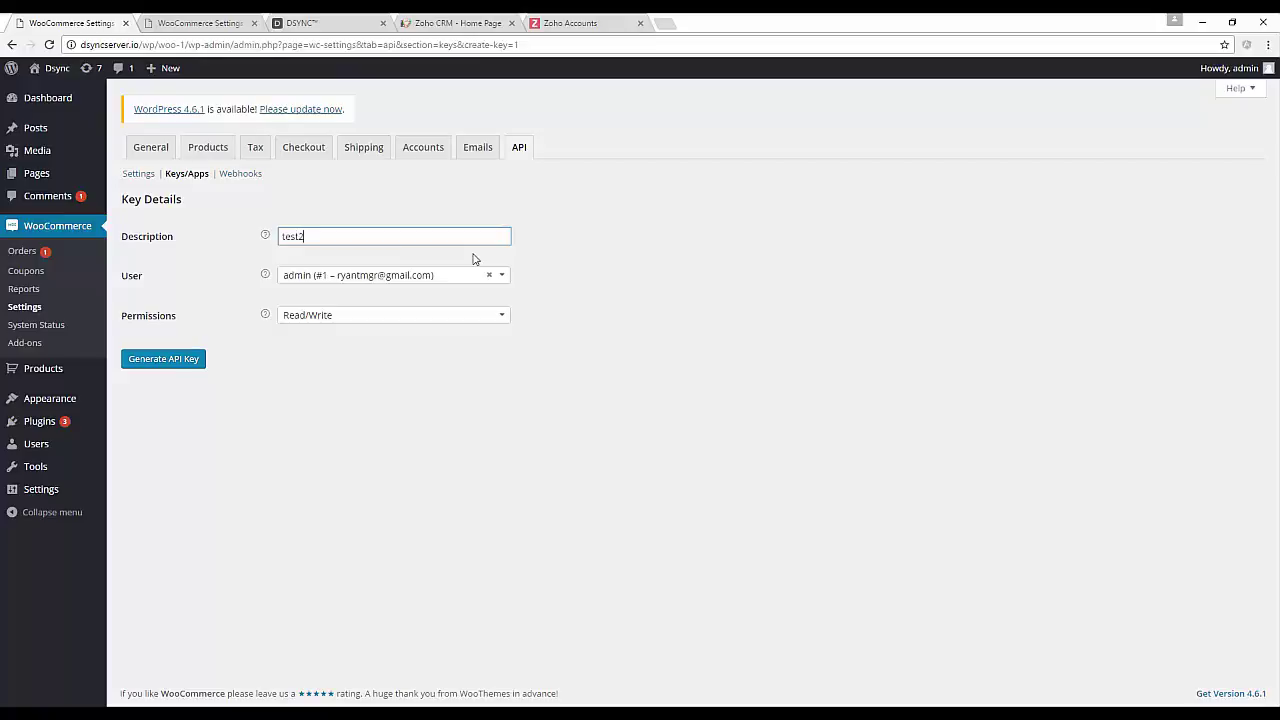
pyautogui.click(194, 360)
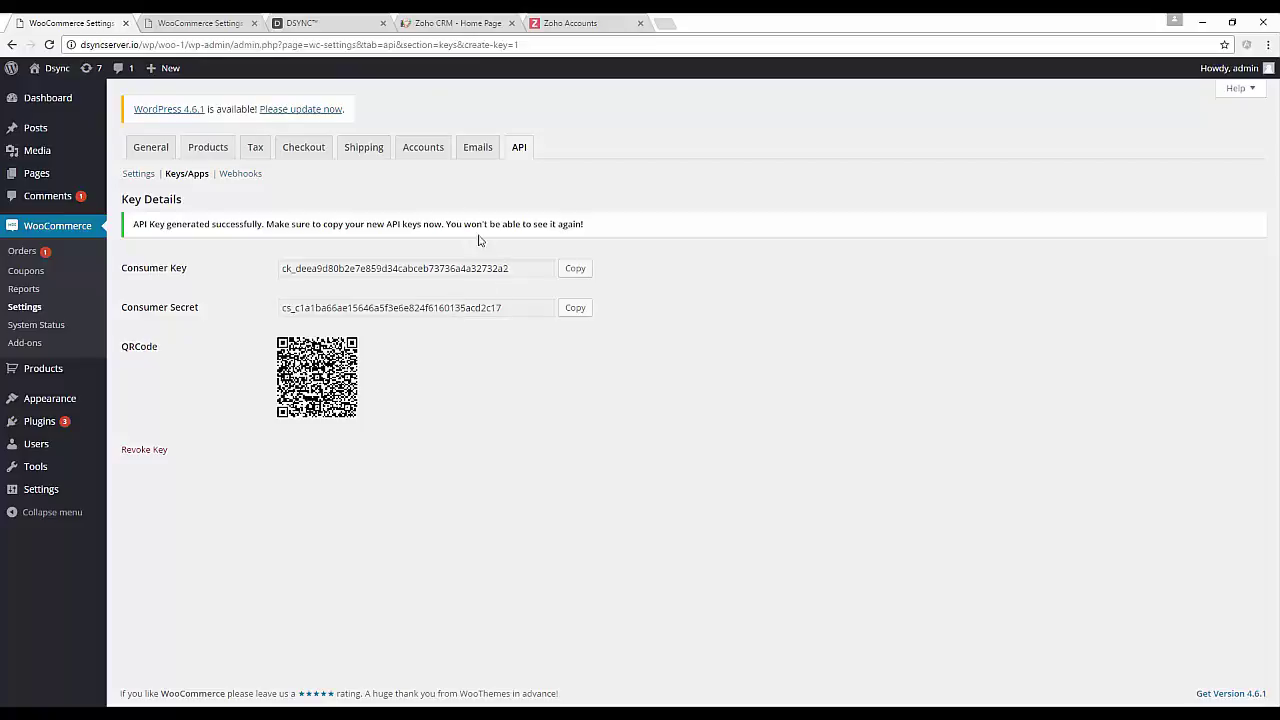
# Place a new WooCommerce system from the templates on the DSYNC canvas.
pyautogui.click(333, 24)
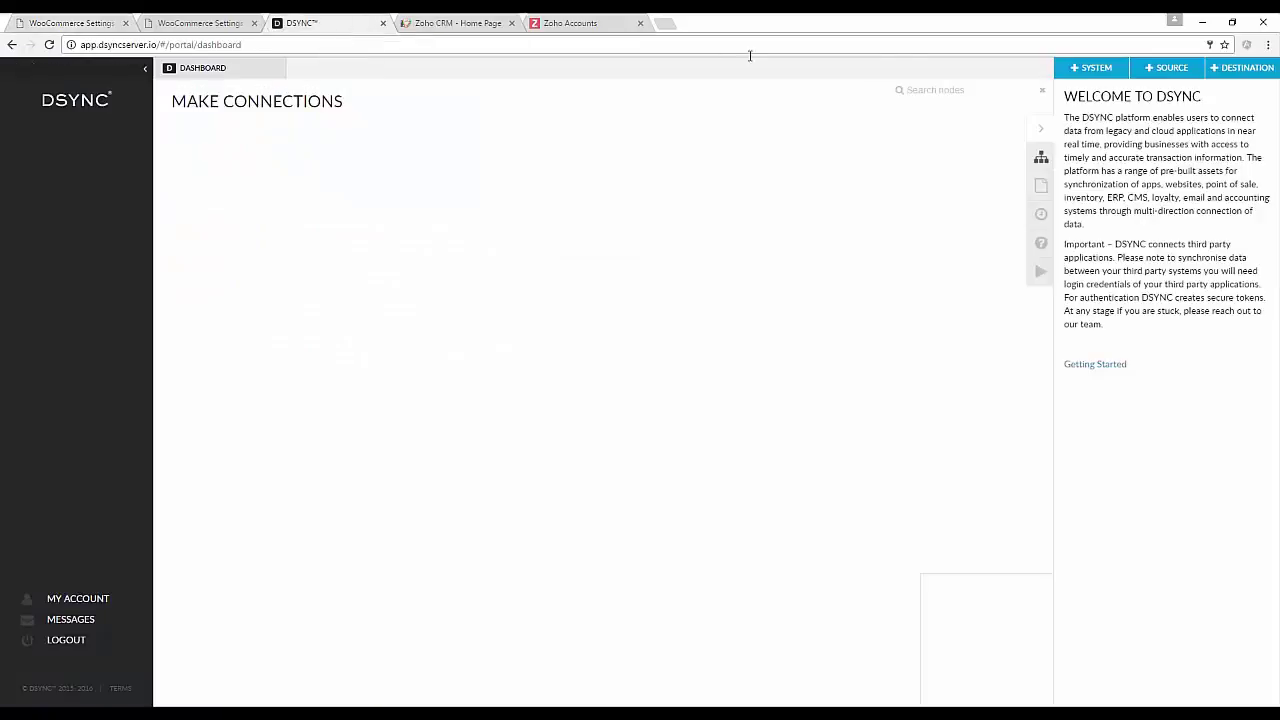
pyautogui.click(1088, 68)
pyautogui.click(1091, 92)
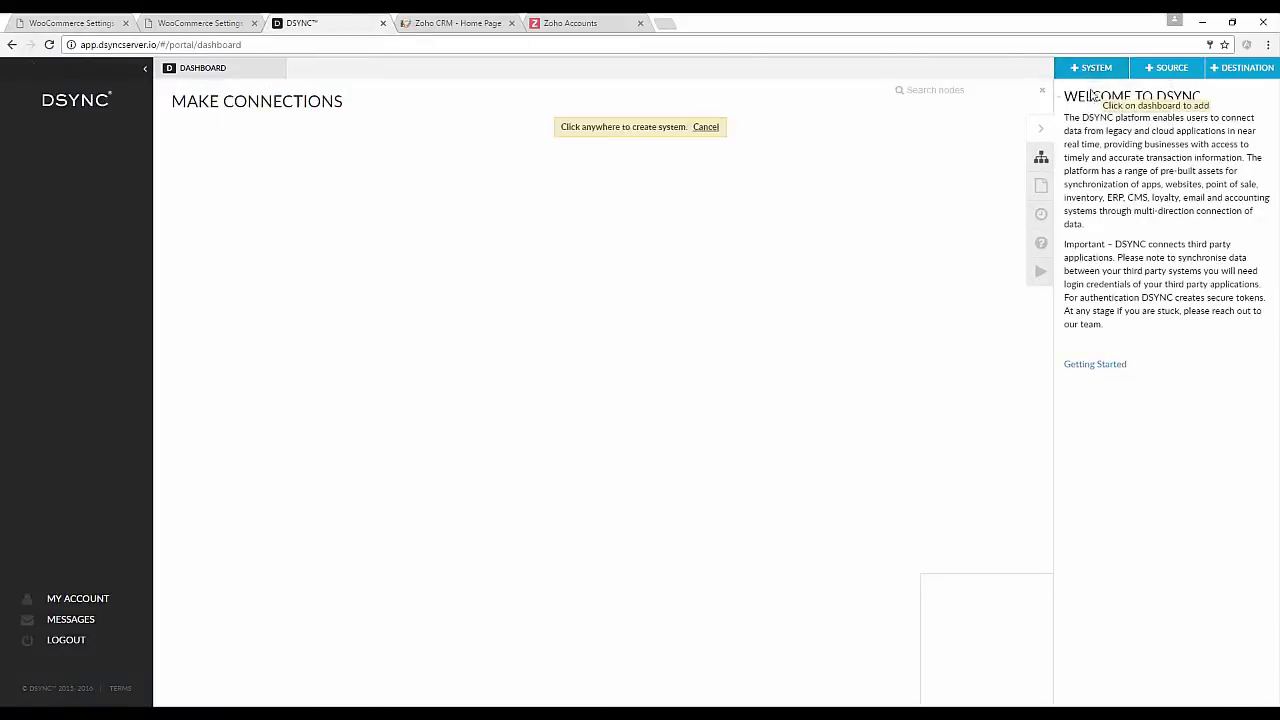
pyautogui.click(410, 221)
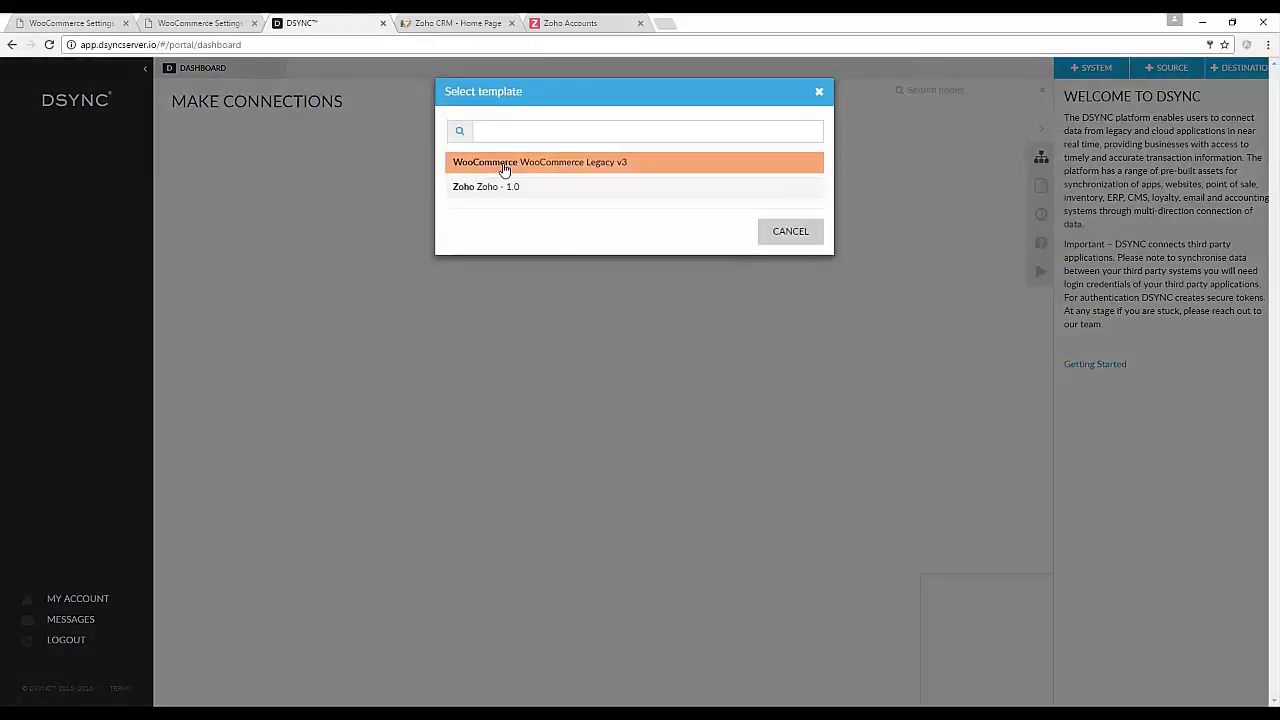
pyautogui.click(475, 166)
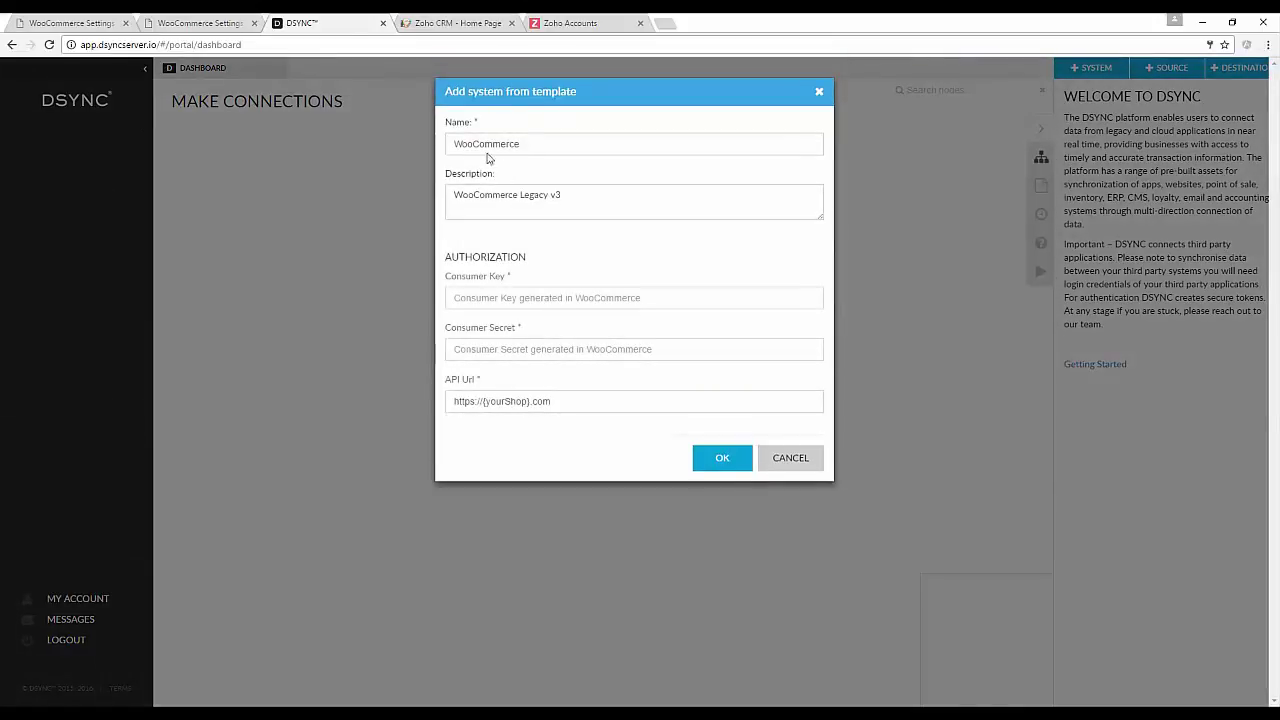
# Copy the new WooCommerce consumer key into the DSYNC Consumer Key field.
pyautogui.click(211, 21)
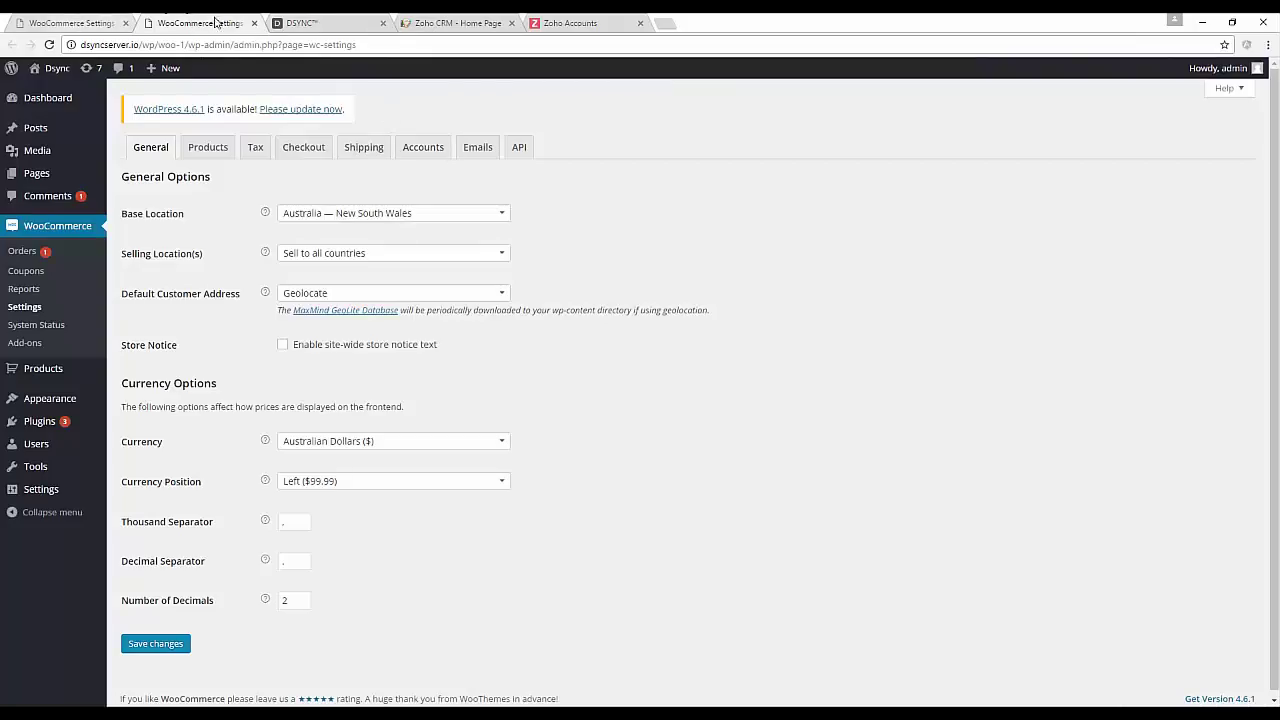
pyautogui.click(254, 22)
pyautogui.click(70, 22)
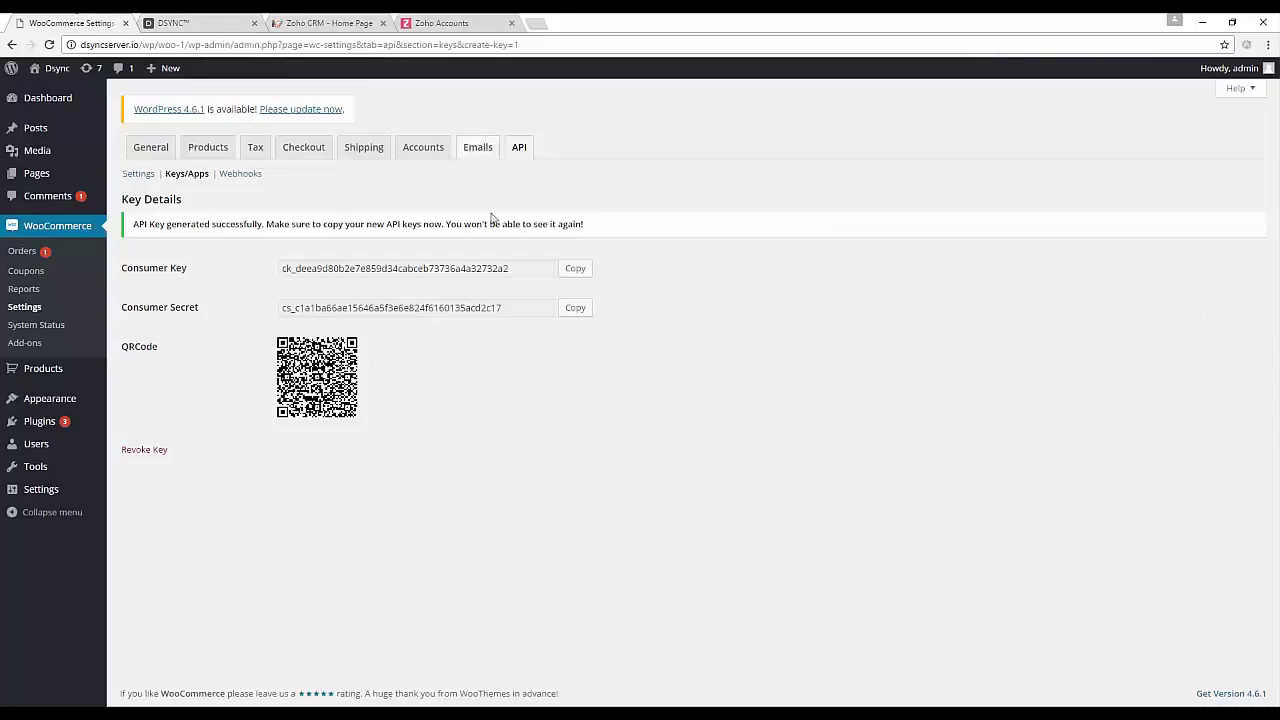
pyautogui.click(575, 268)
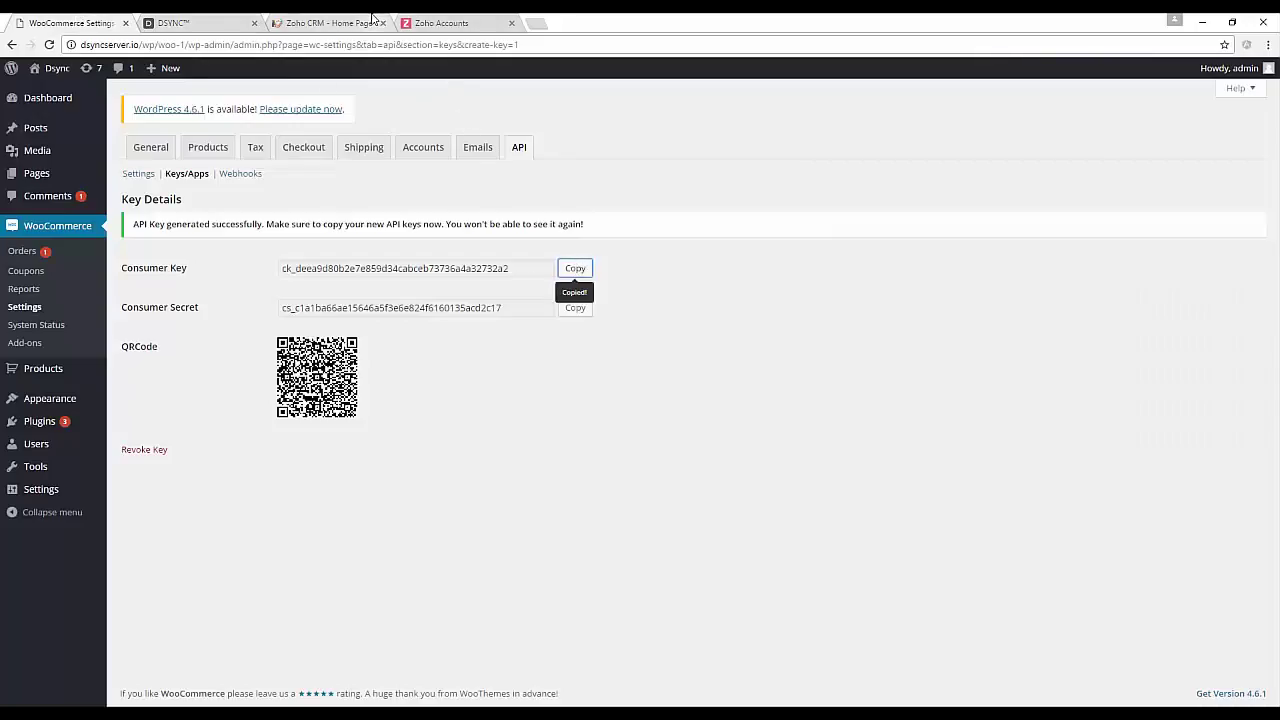
pyautogui.click(215, 22)
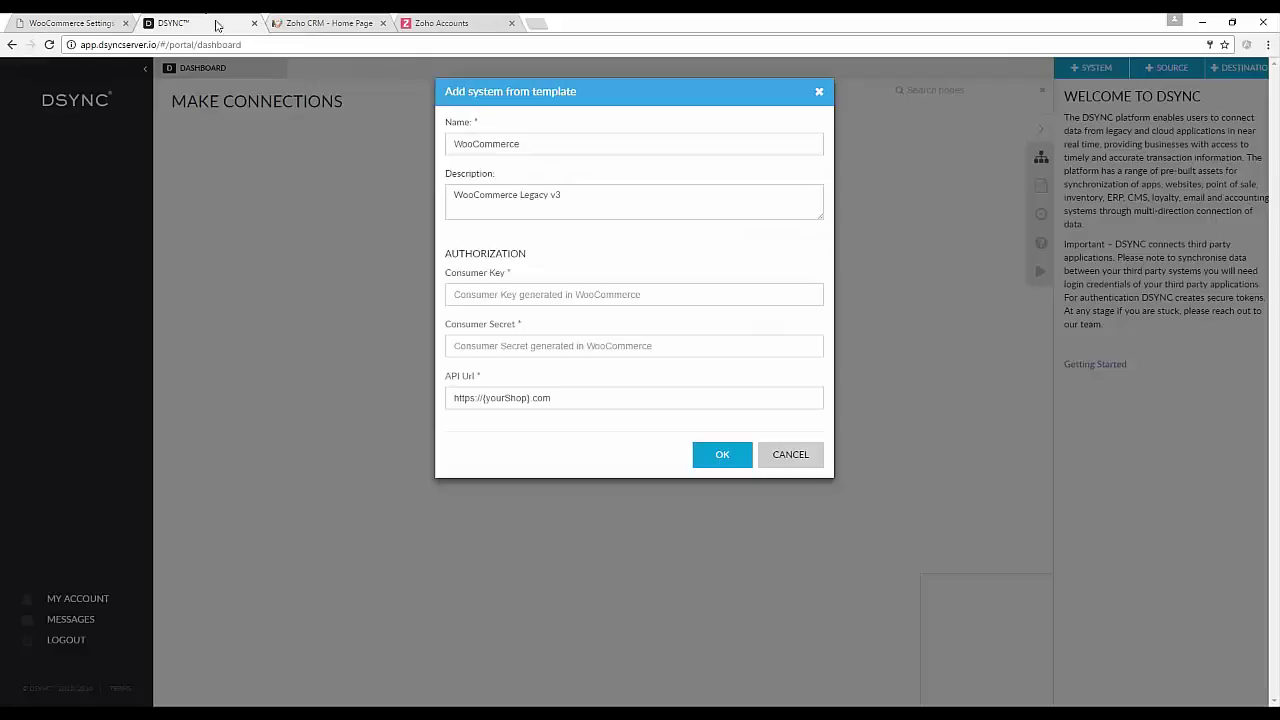
pyautogui.click(543, 295)
pyautogui.hotkey('ctrl', 'v')
# Copy the WooCommerce consumer secret into the Consumer Secret field.
pyautogui.click(97, 22)
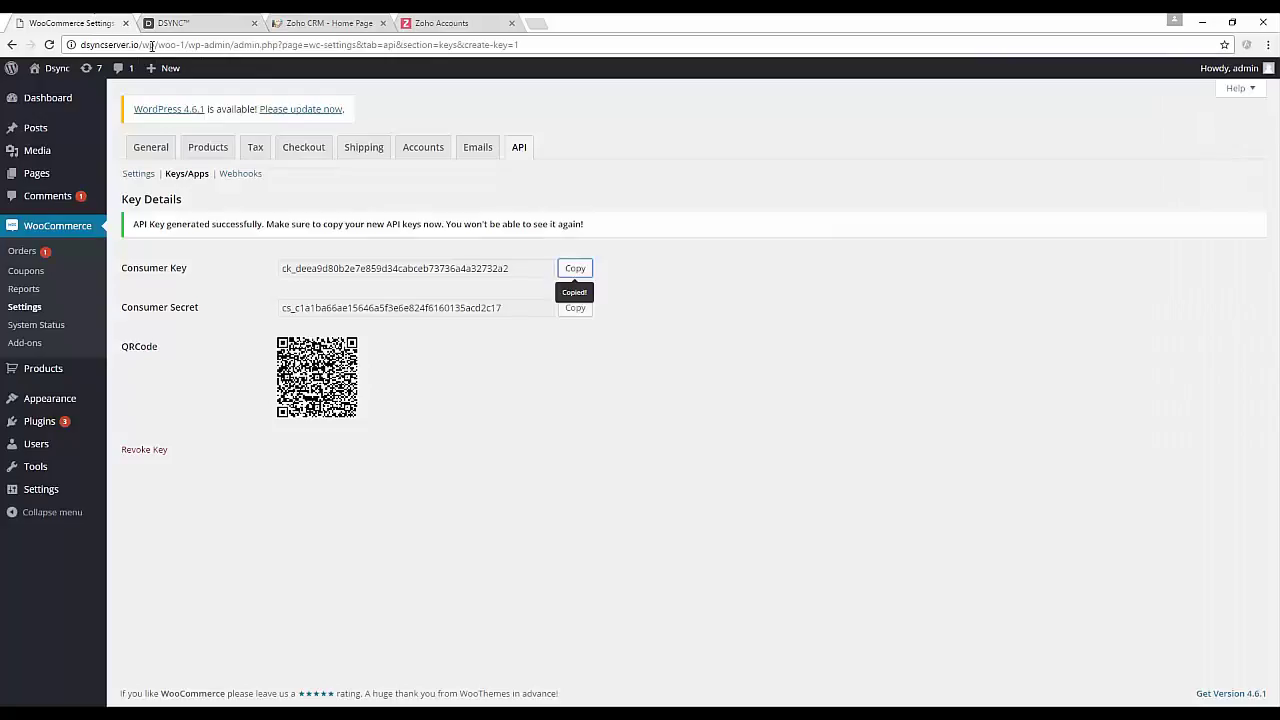
pyautogui.click(575, 307)
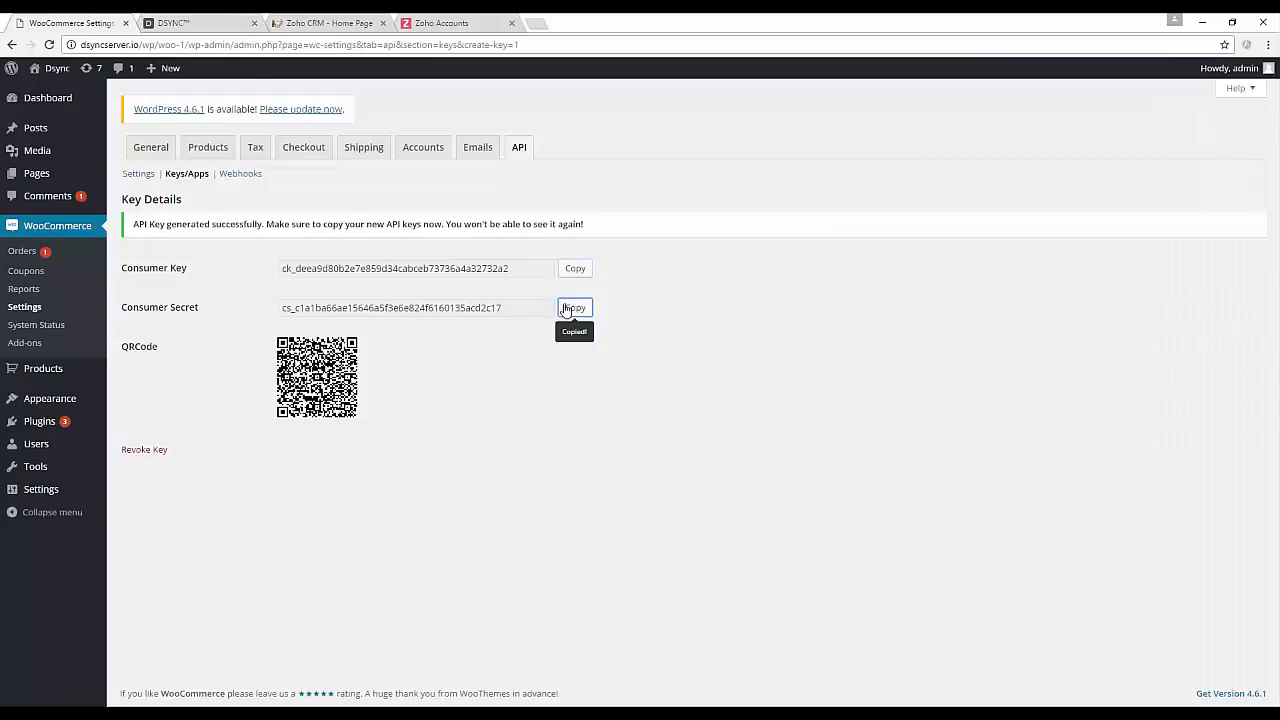
pyautogui.click(208, 20)
pyautogui.click(540, 345)
pyautogui.hotkey('ctrl', 'v')
# Replace the API Url with the shop's base address and add the WooCommerce system.
pyautogui.click(90, 21)
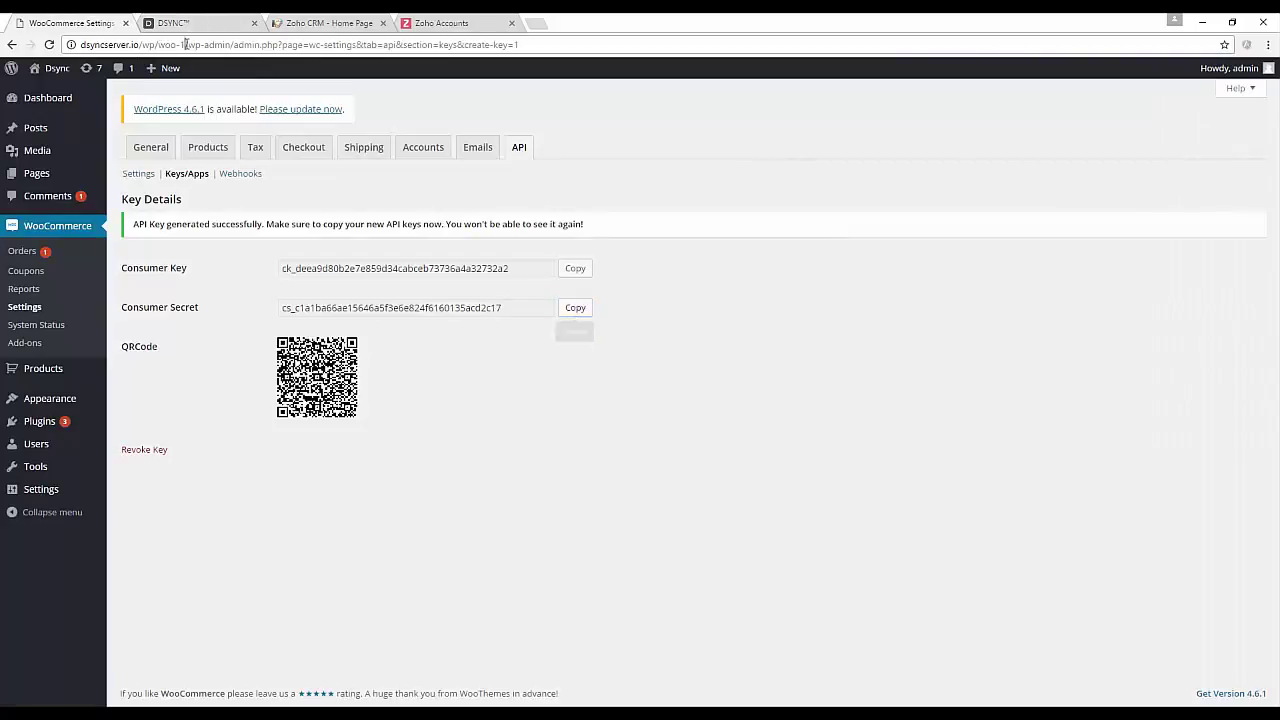
pyautogui.moveTo(186, 44); pyautogui.dragTo(80, 44)
pyautogui.click(208, 20)
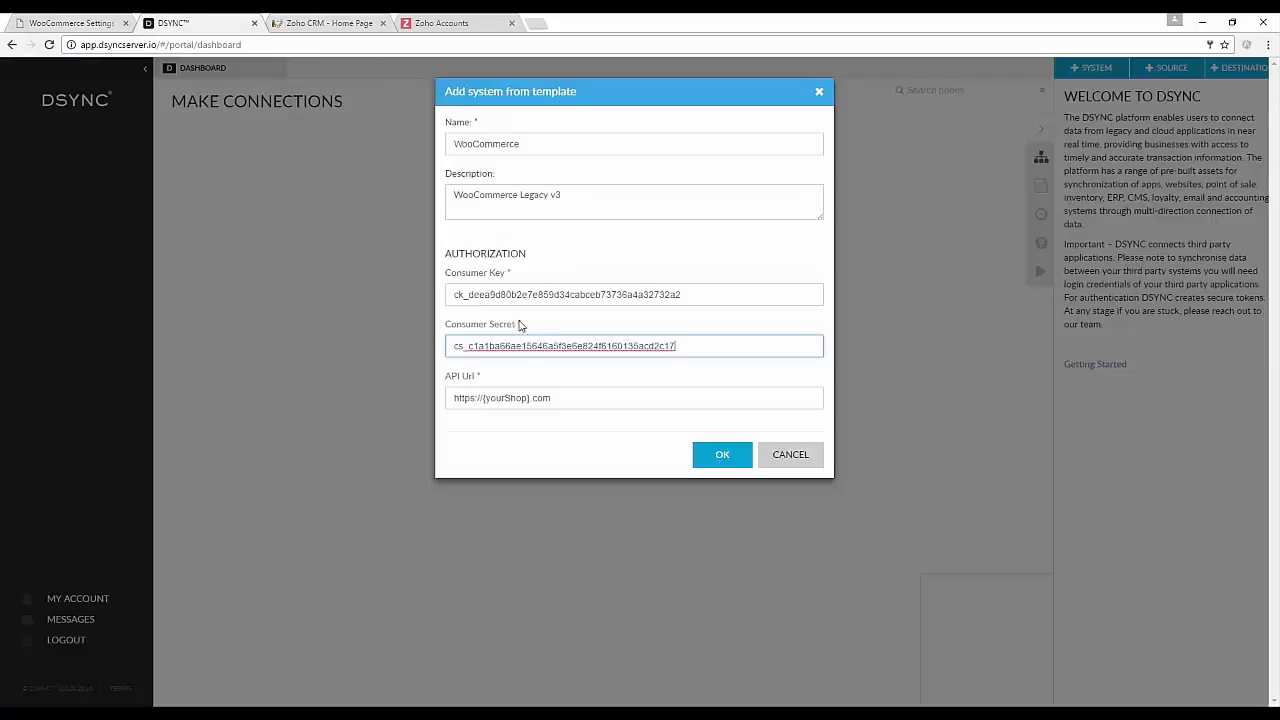
pyautogui.click(552, 397)
pyautogui.hotkey('ctrl', 'a')
pyautogui.hotkey('ctrl', 'v')
pyautogui.click(723, 457)
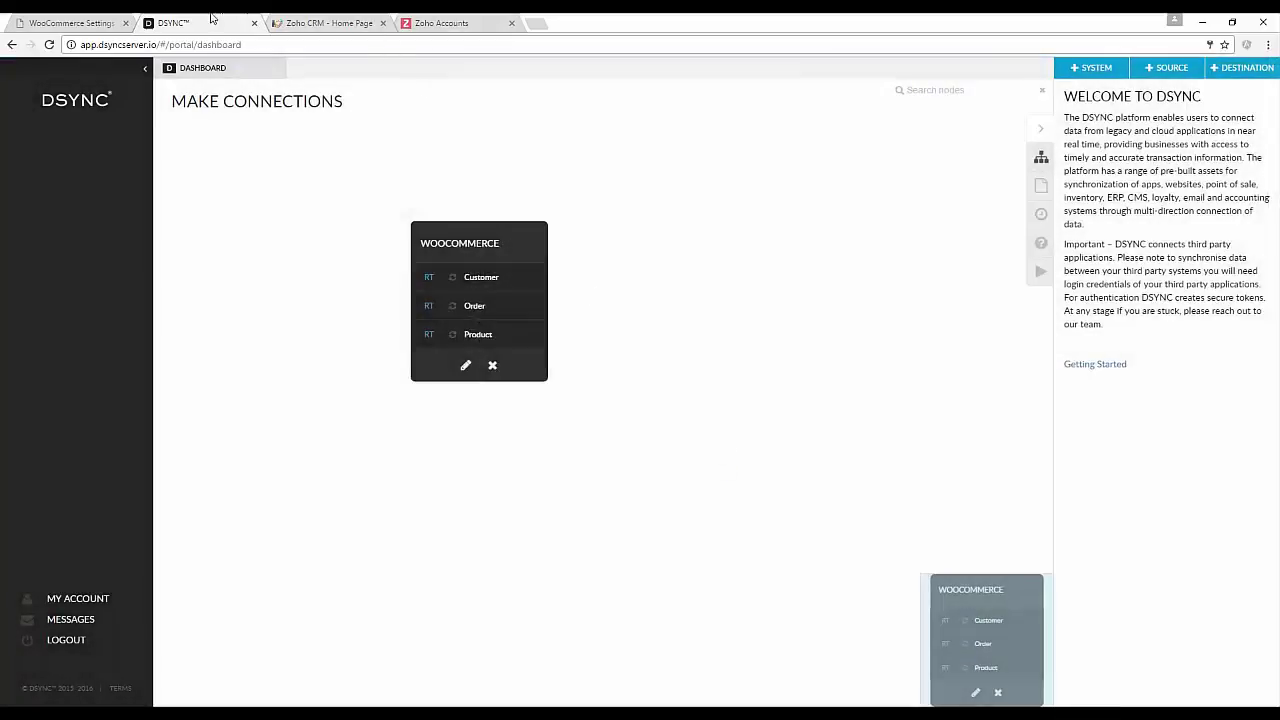
# Show WooCommerce's general API settings, confirming the REST API is enabled.
pyautogui.click(100, 17)
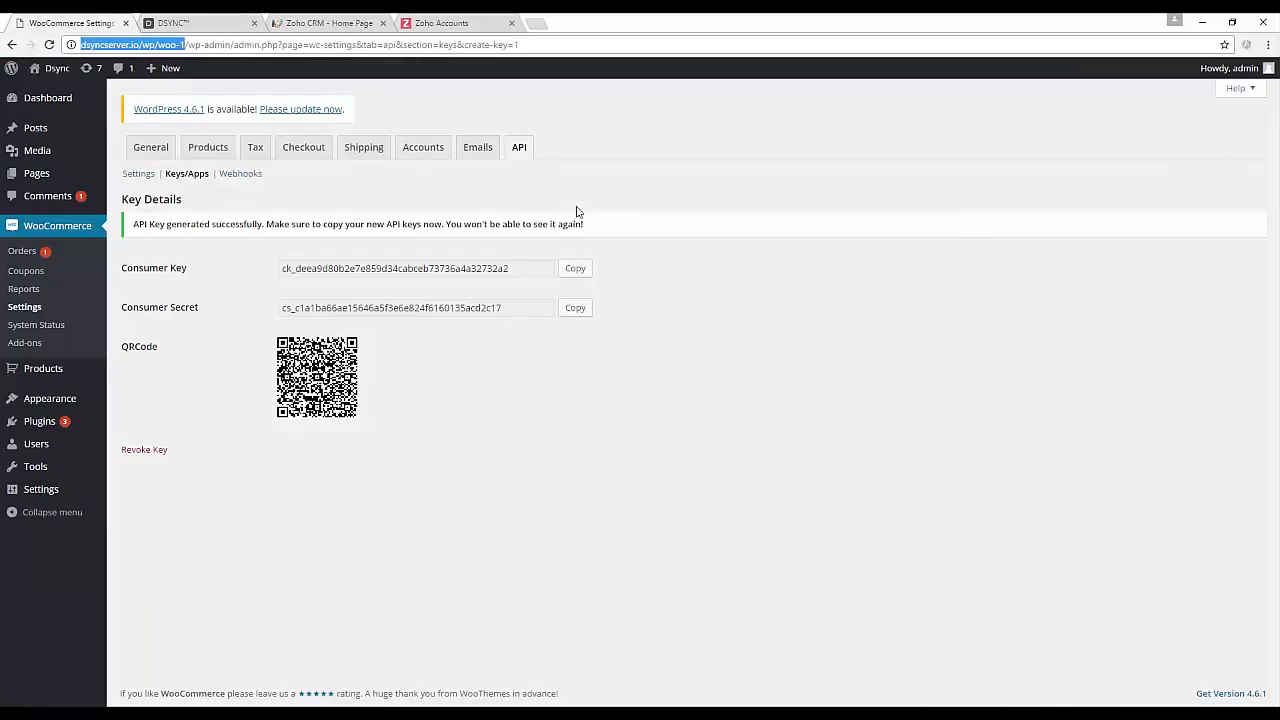
pyautogui.click(140, 173)
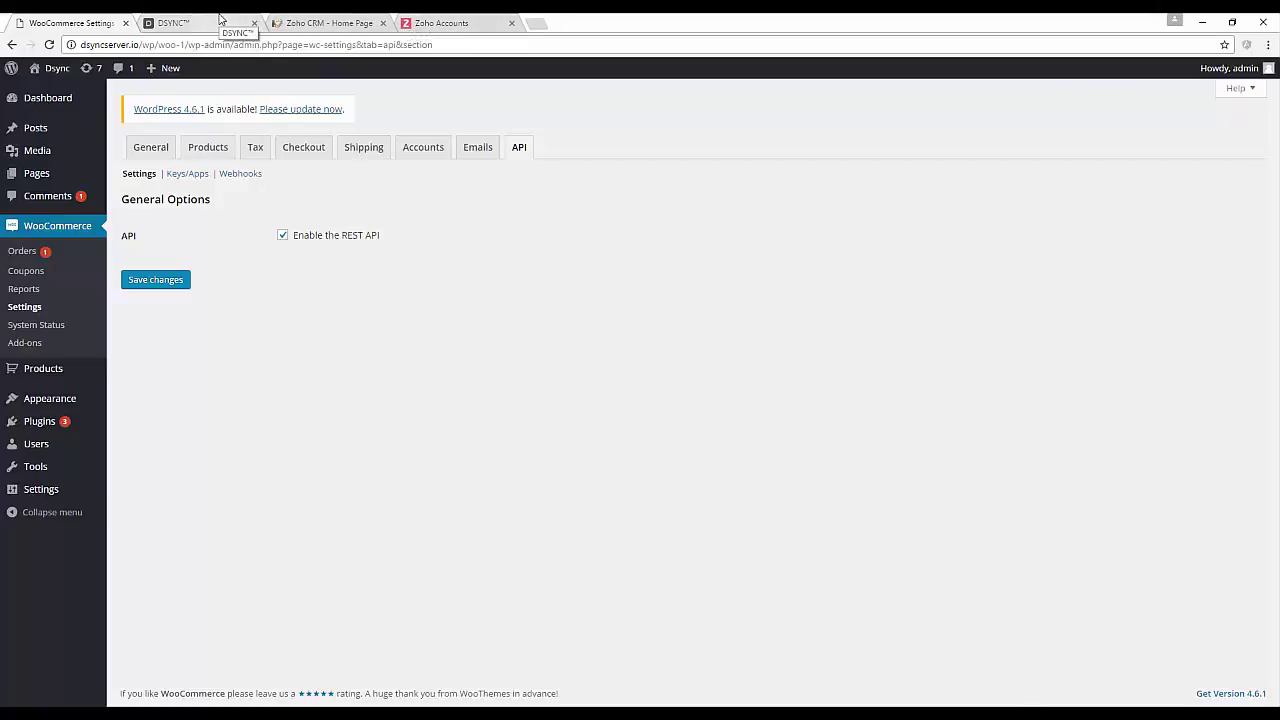
# Start a Zoho system from the DSYNC templates, prefilled with 'Zoho - 1.0' and scope crmapi.
pyautogui.click(221, 19)
pyautogui.click(1092, 68)
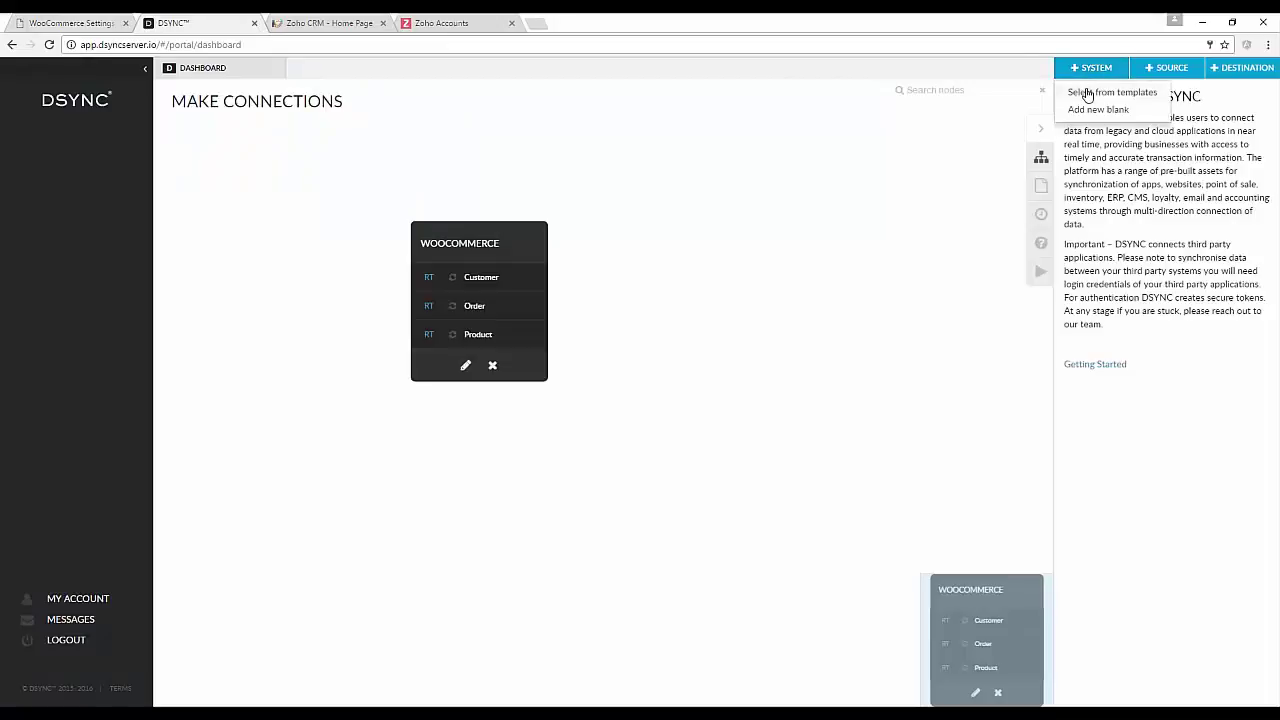
pyautogui.click(1087, 93)
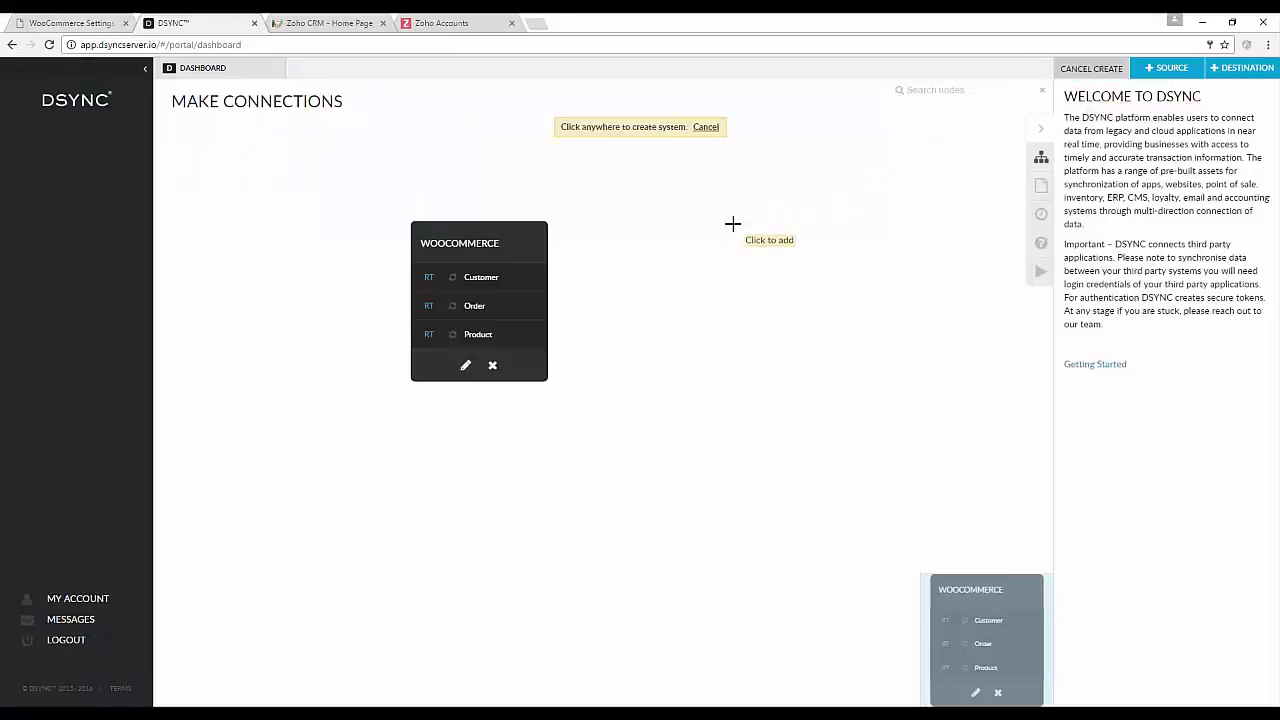
pyautogui.click(733, 230)
pyautogui.click(560, 191)
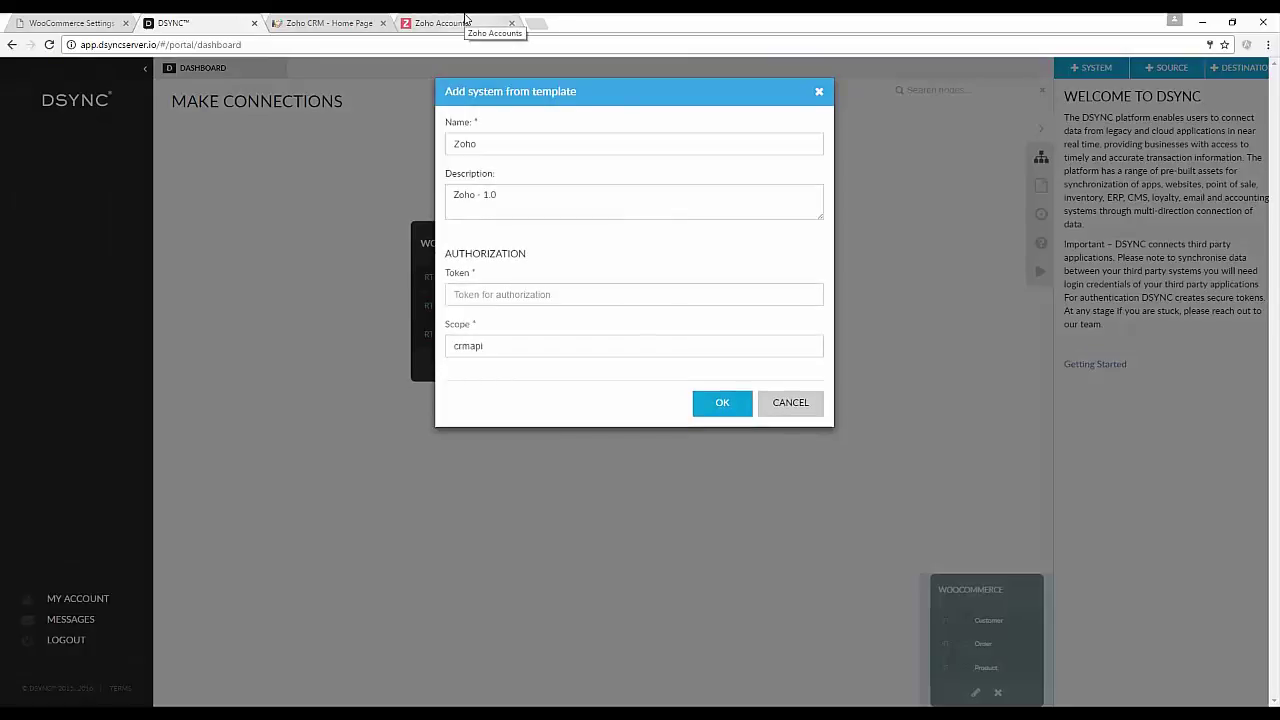
# Select the full value of the DSYNC crmapi authtoken on Zoho's Active Authtokens page.
pyautogui.click(464, 18)
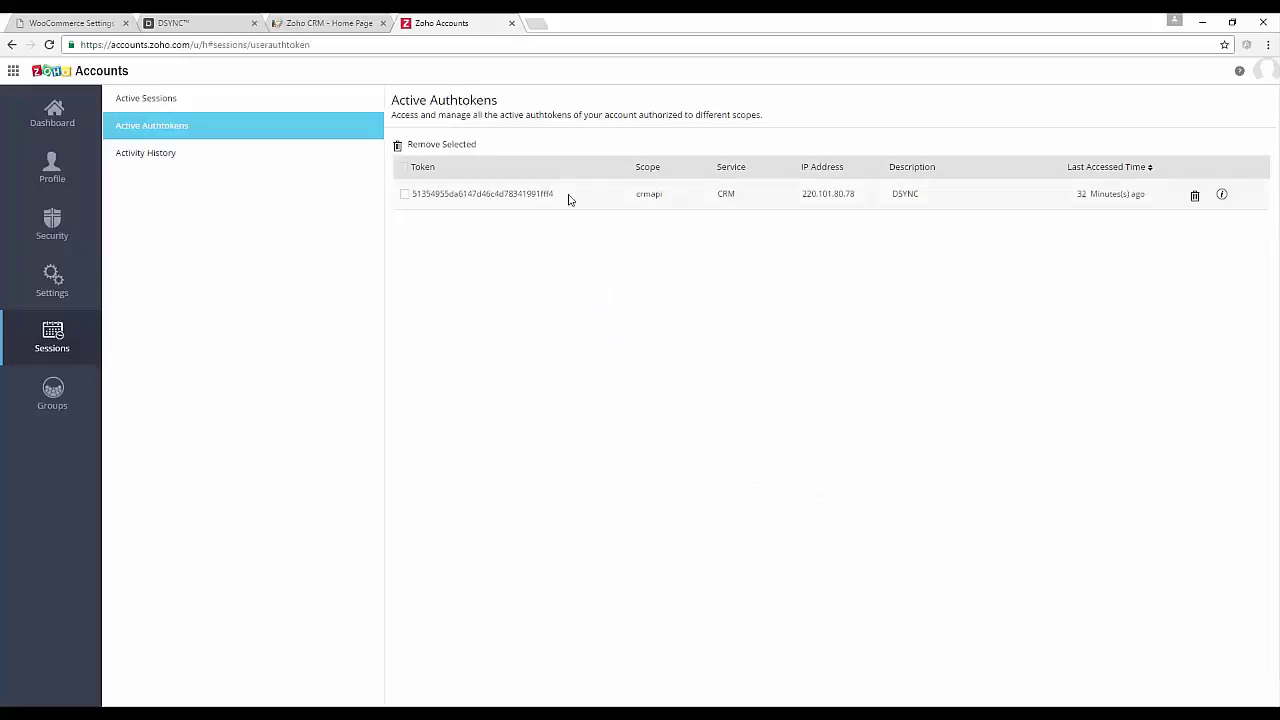
pyautogui.moveTo(447, 190); pyautogui.dragTo(414, 194)
pyautogui.click(405, 195)
pyautogui.click(556, 198)
pyautogui.moveTo(412, 193); pyautogui.dragTo(513, 197)
pyautogui.click(560, 197)
pyautogui.doubleClick(540, 194)
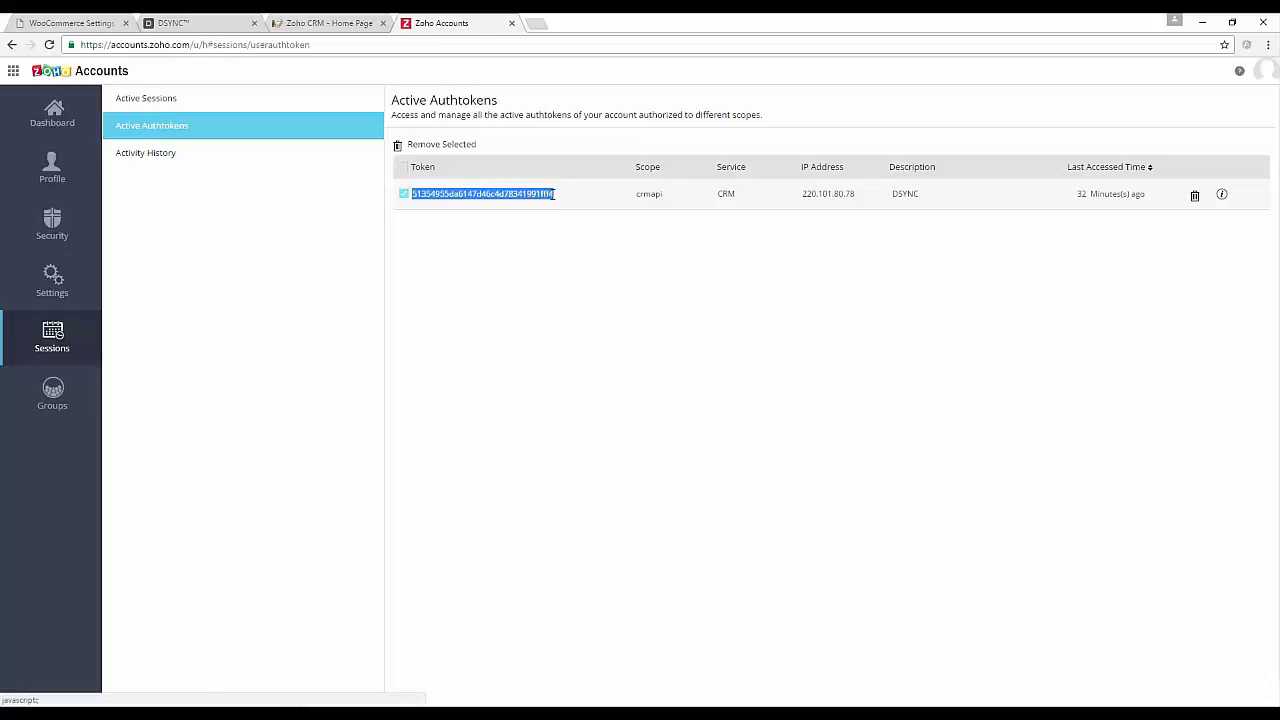
# Add the Zoho system using the pasted authtoken and arrange it beside the WooCommerce node.
pyautogui.click(190, 21)
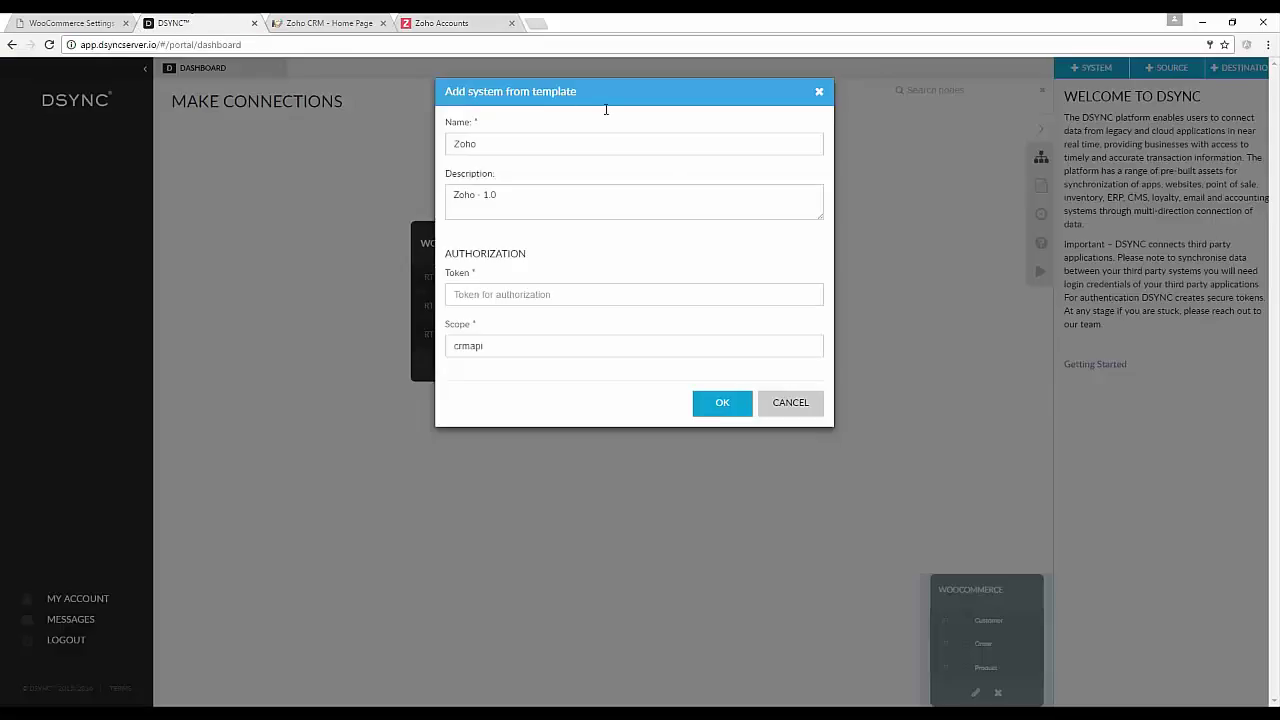
pyautogui.click(680, 294)
pyautogui.hotkey('ctrl', 'v')
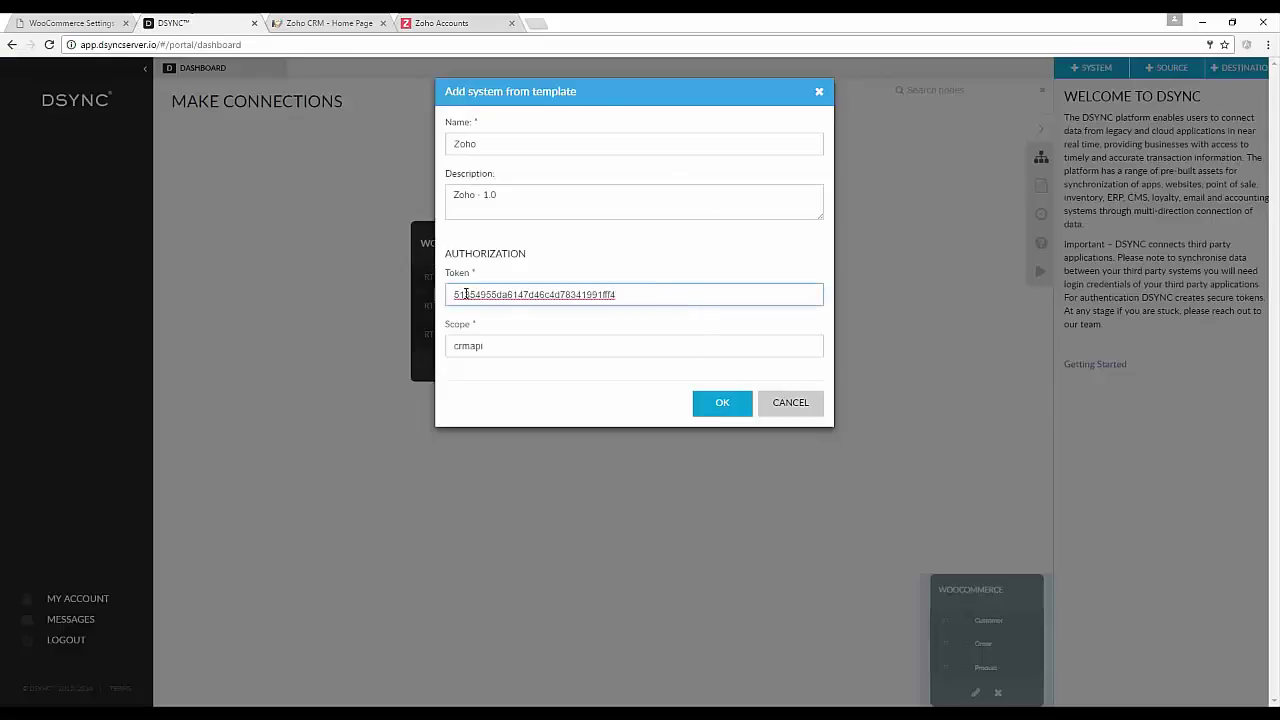
pyautogui.click(724, 406)
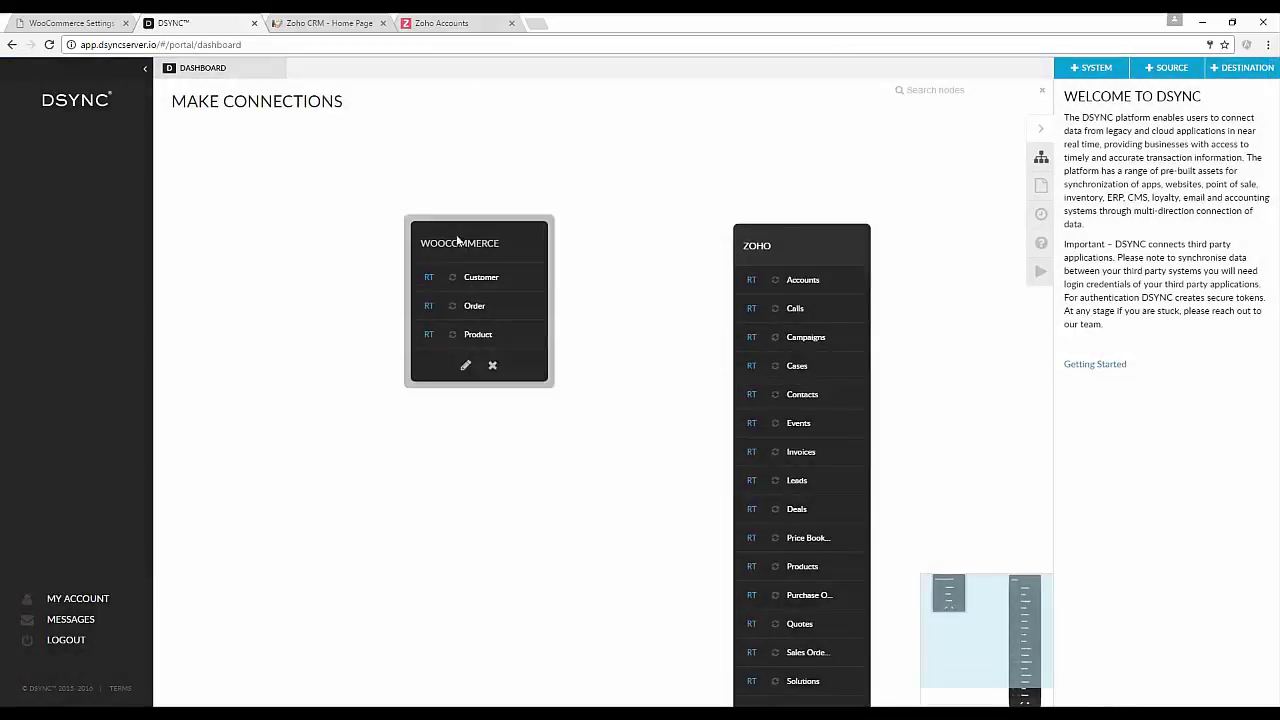
pyautogui.moveTo(507, 258); pyautogui.dragTo(412, 241)
pyautogui.moveTo(796, 236); pyautogui.dragTo(680, 133)
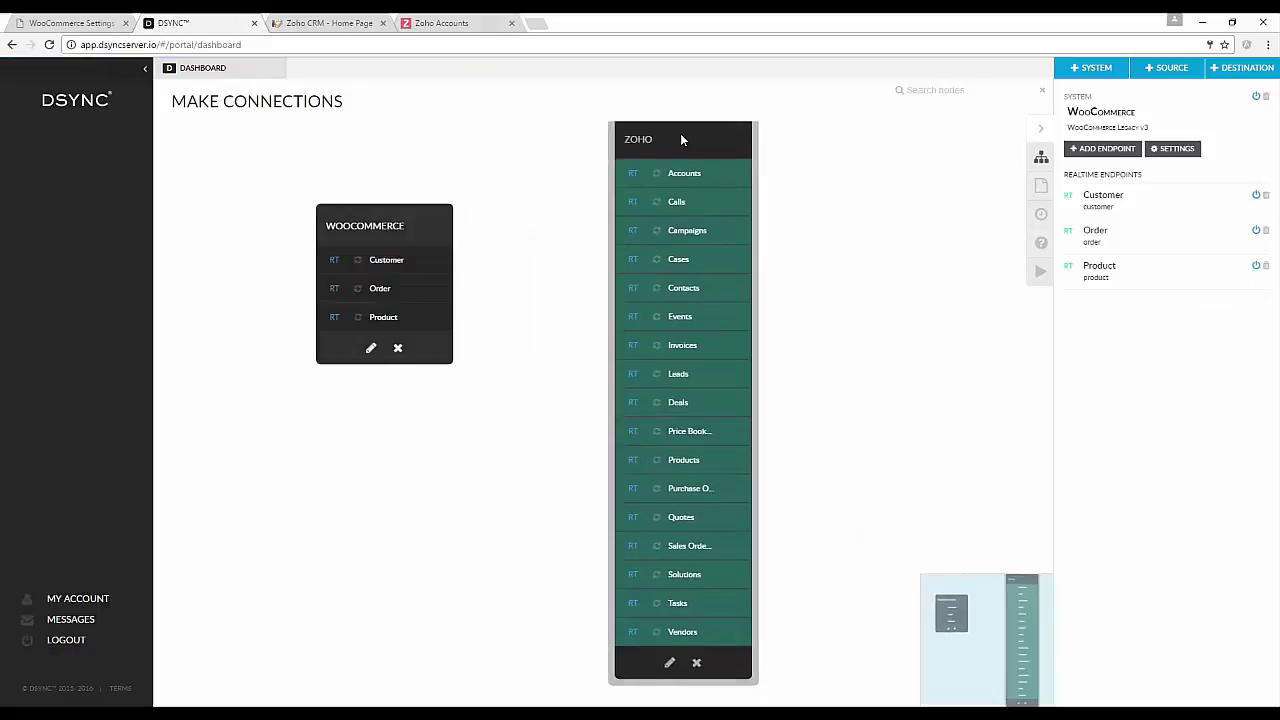
# Relate WooCommerce Customer to Zoho Contacts in a realtime job named 'customer contact job'.
pyautogui.click(398, 260)
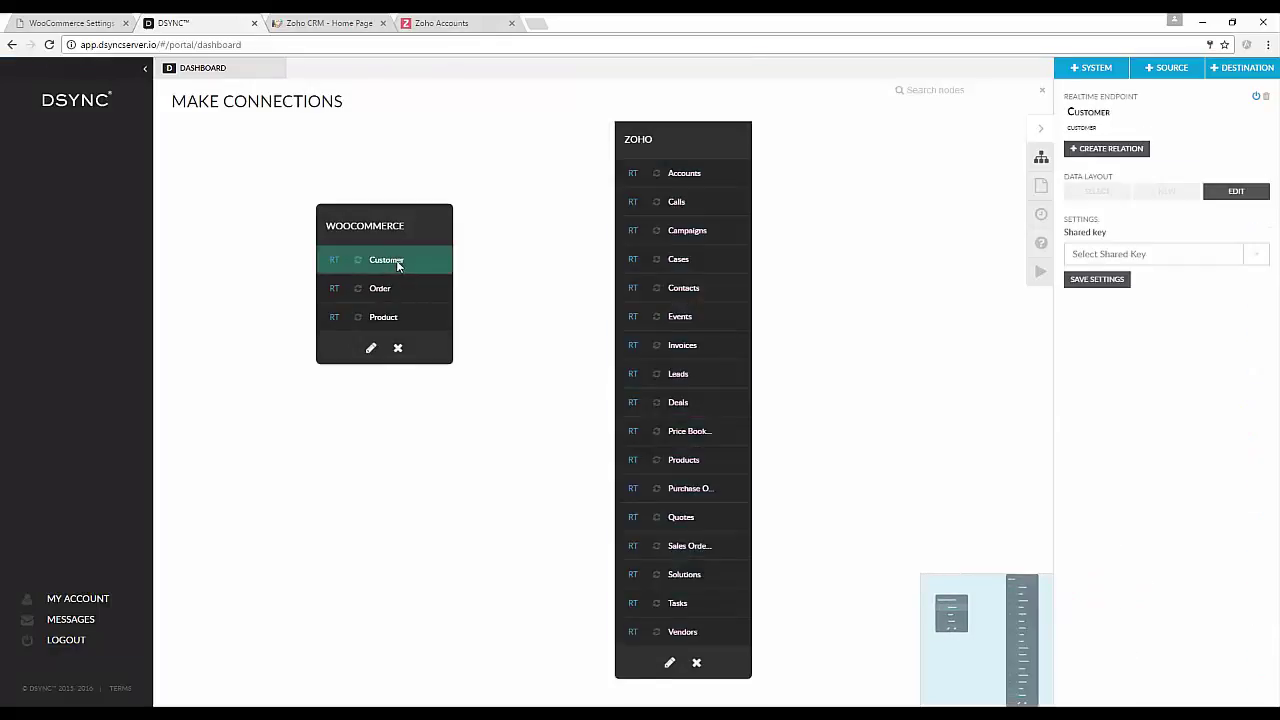
pyautogui.click(1135, 150)
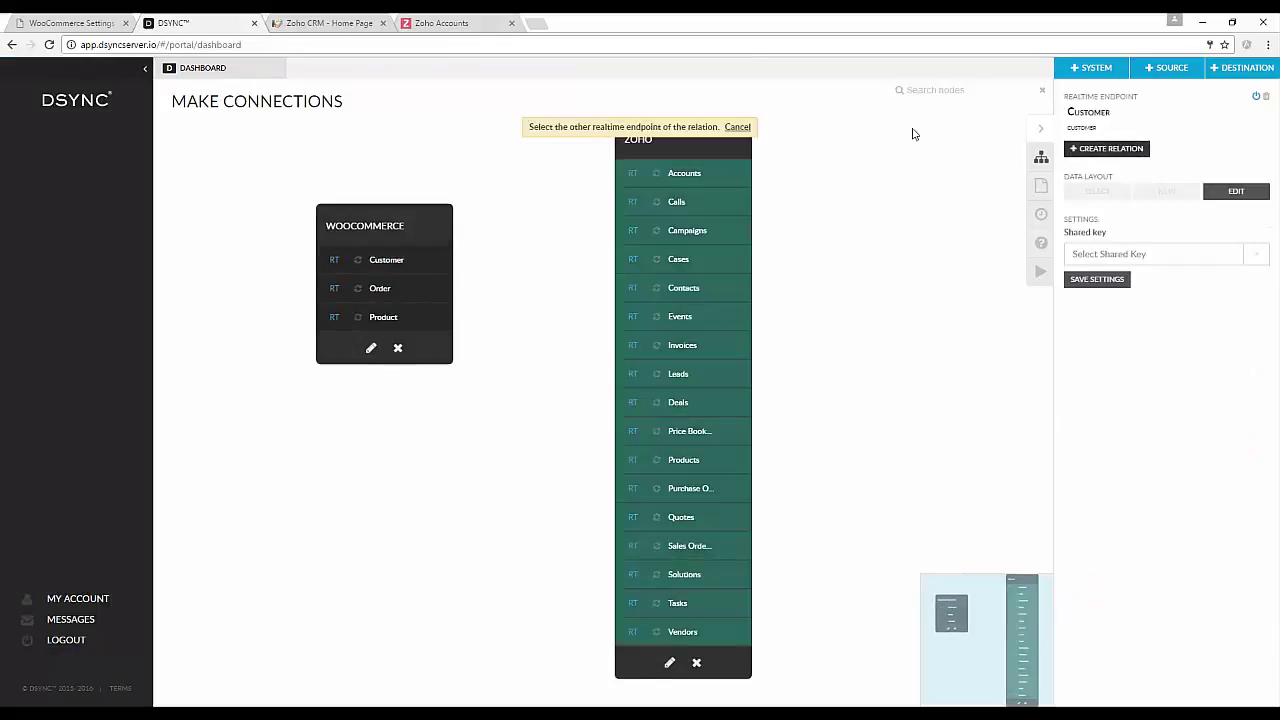
pyautogui.click(707, 288)
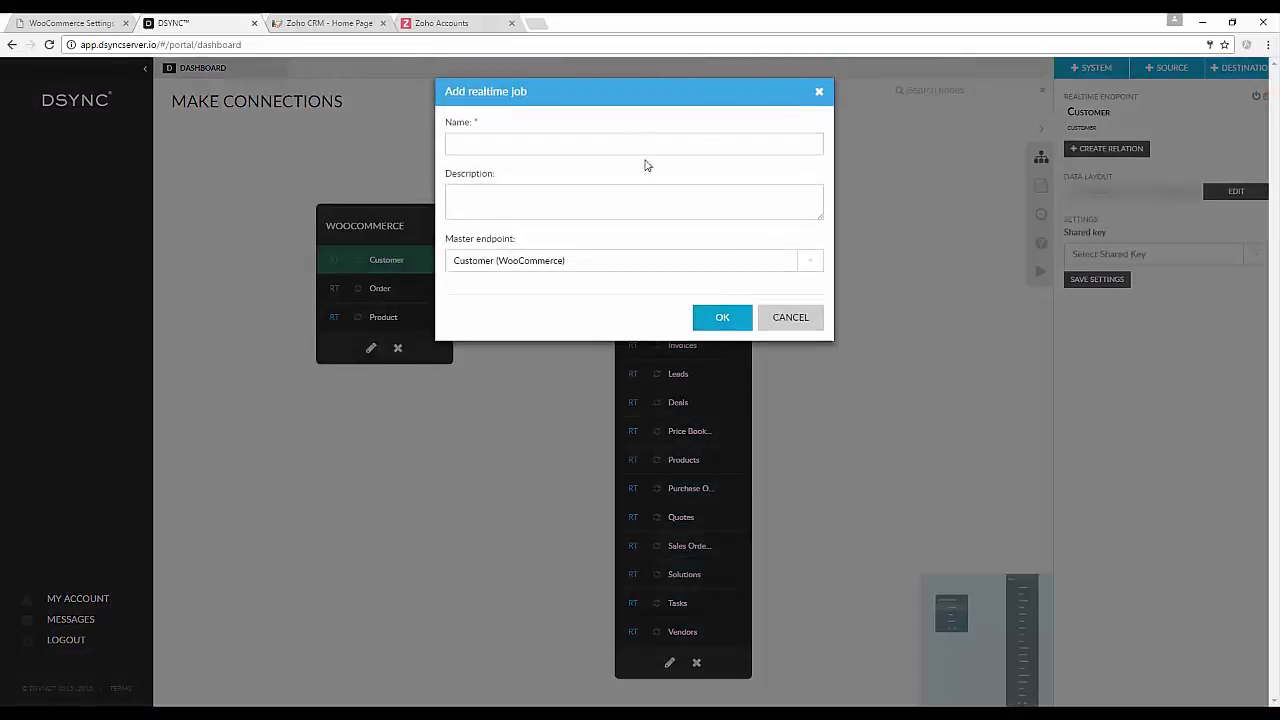
pyautogui.click(629, 148)
pyautogui.write('customer contact job')
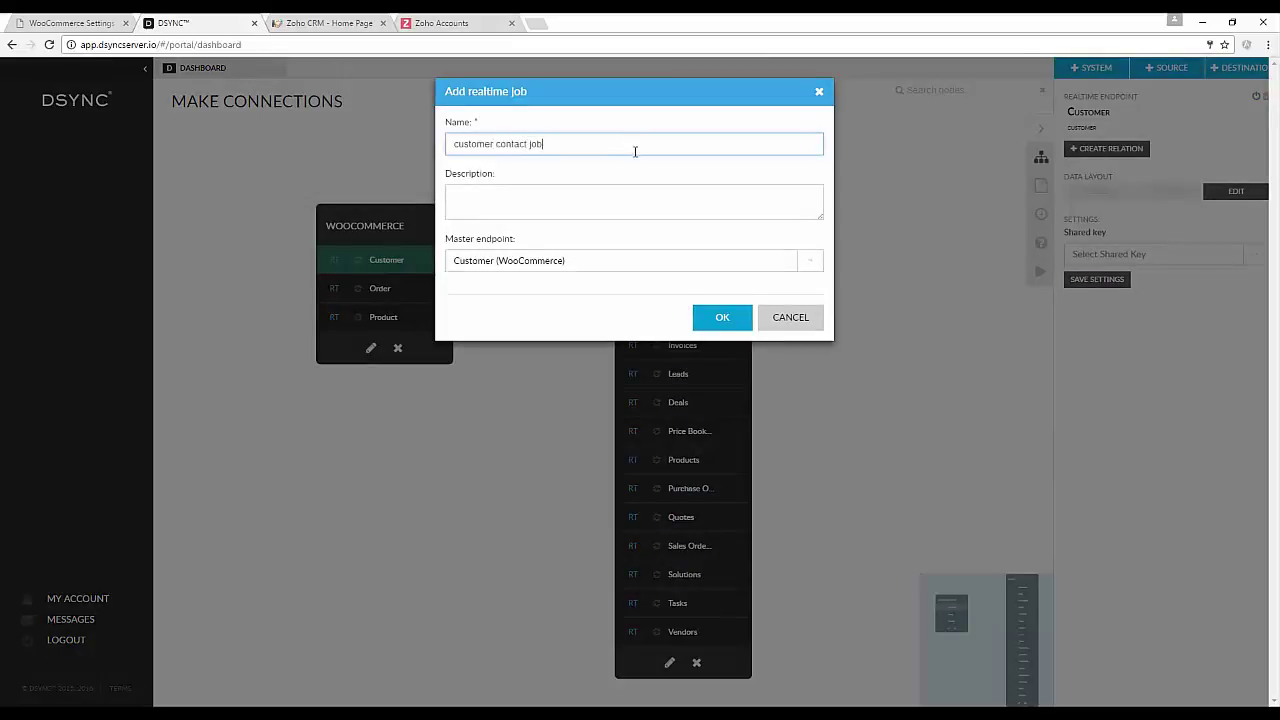
pyautogui.click(722, 320)
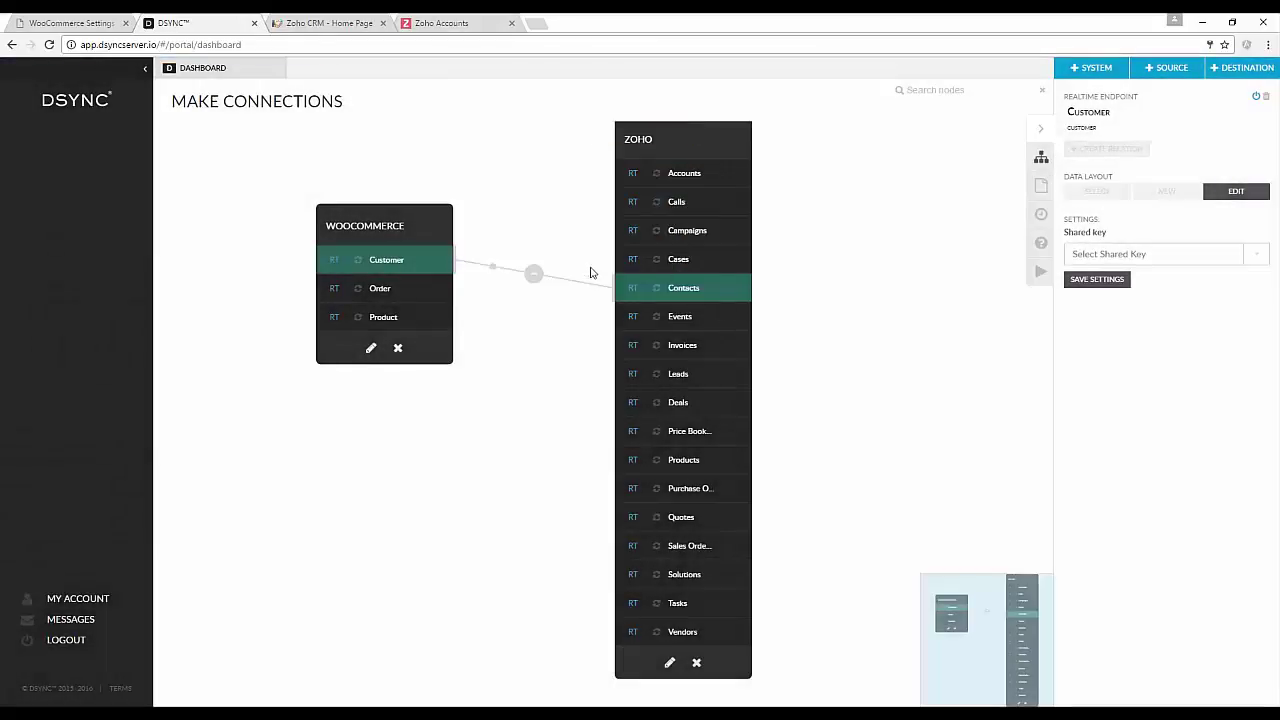
pyautogui.moveTo(571, 284)
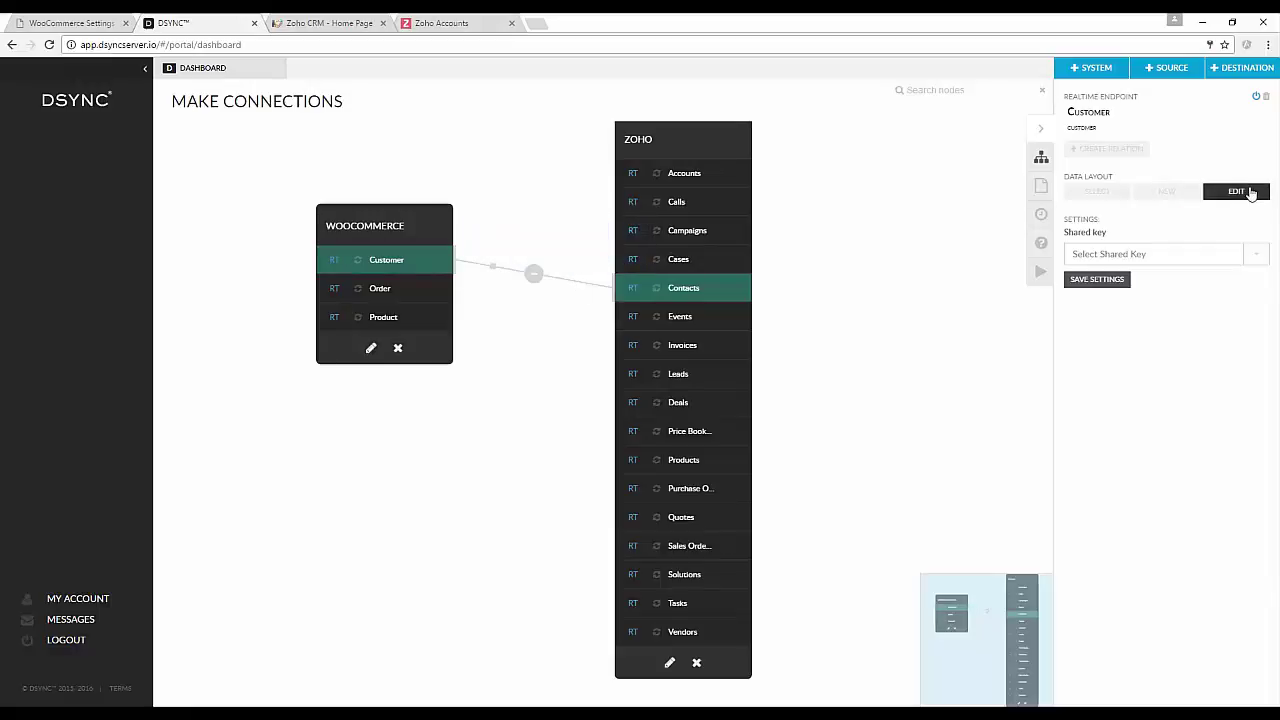
# Open the Customer endpoint's data layout and review its fields like id, email and username.
pyautogui.click(1234, 193)
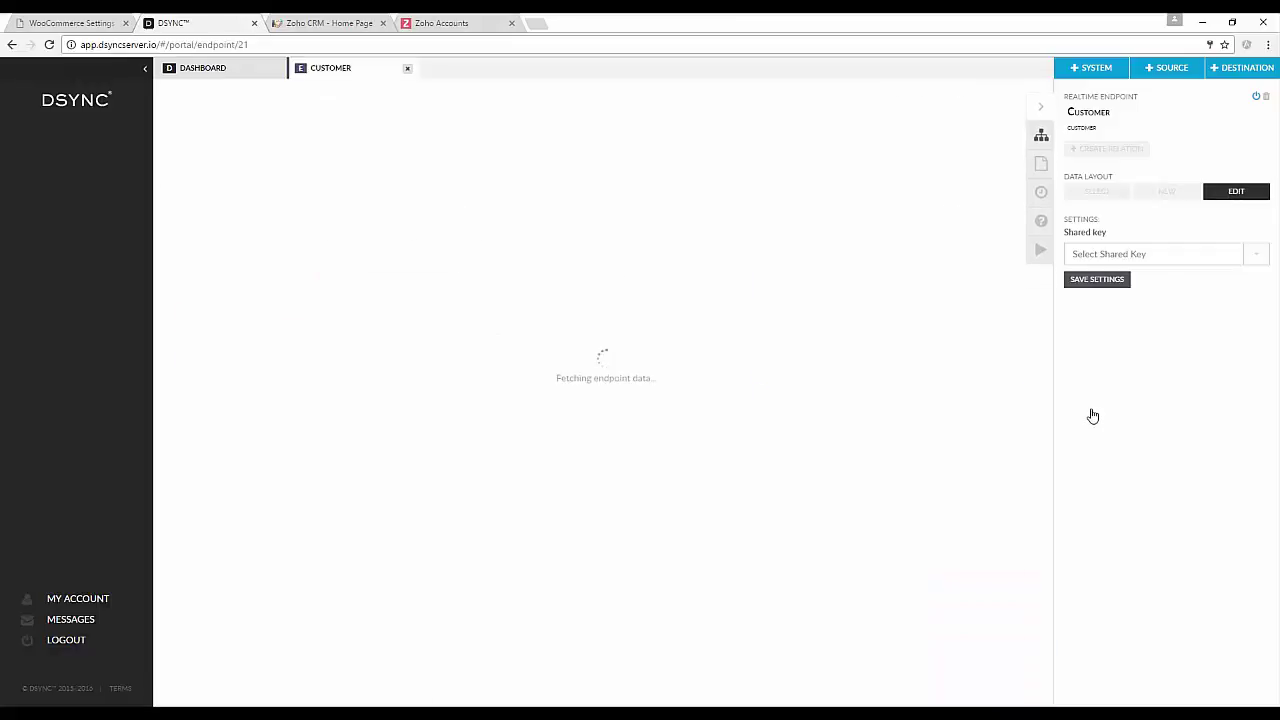
pyautogui.scroll(-2, 778, 383)
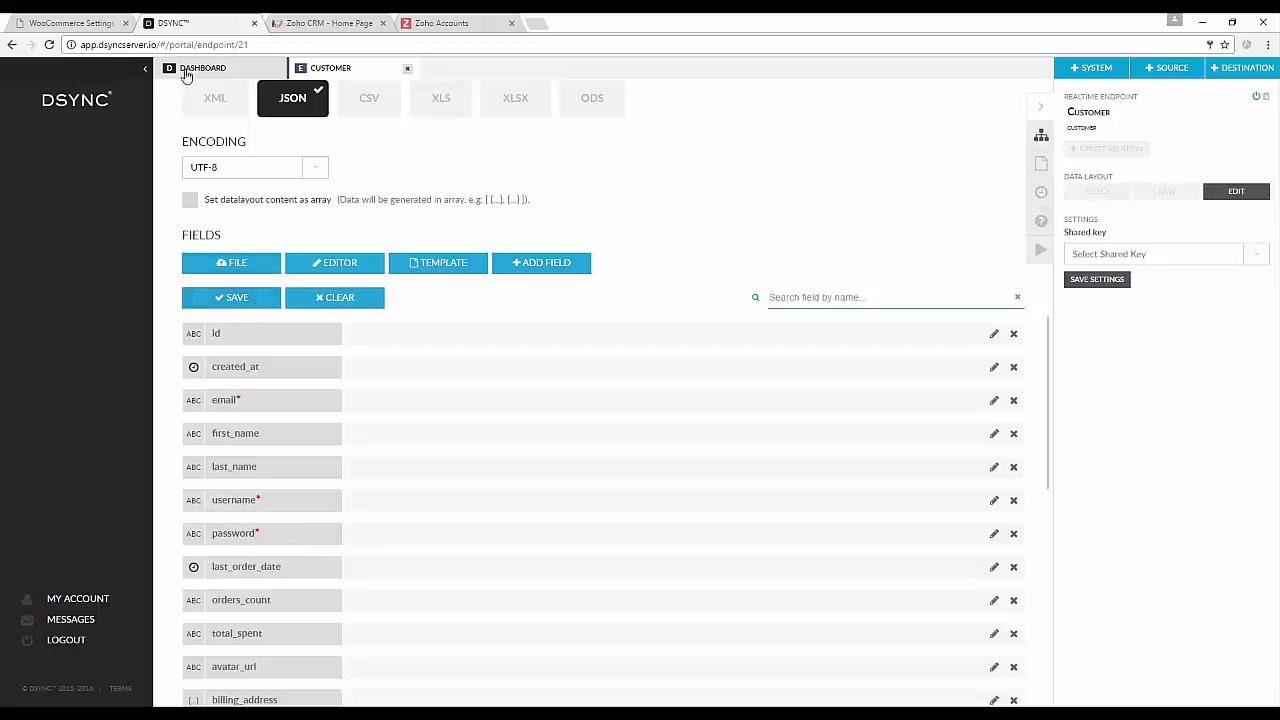
# Check WooCommerce Accounts settings for automatic username and password generation.
pyautogui.click(79, 20)
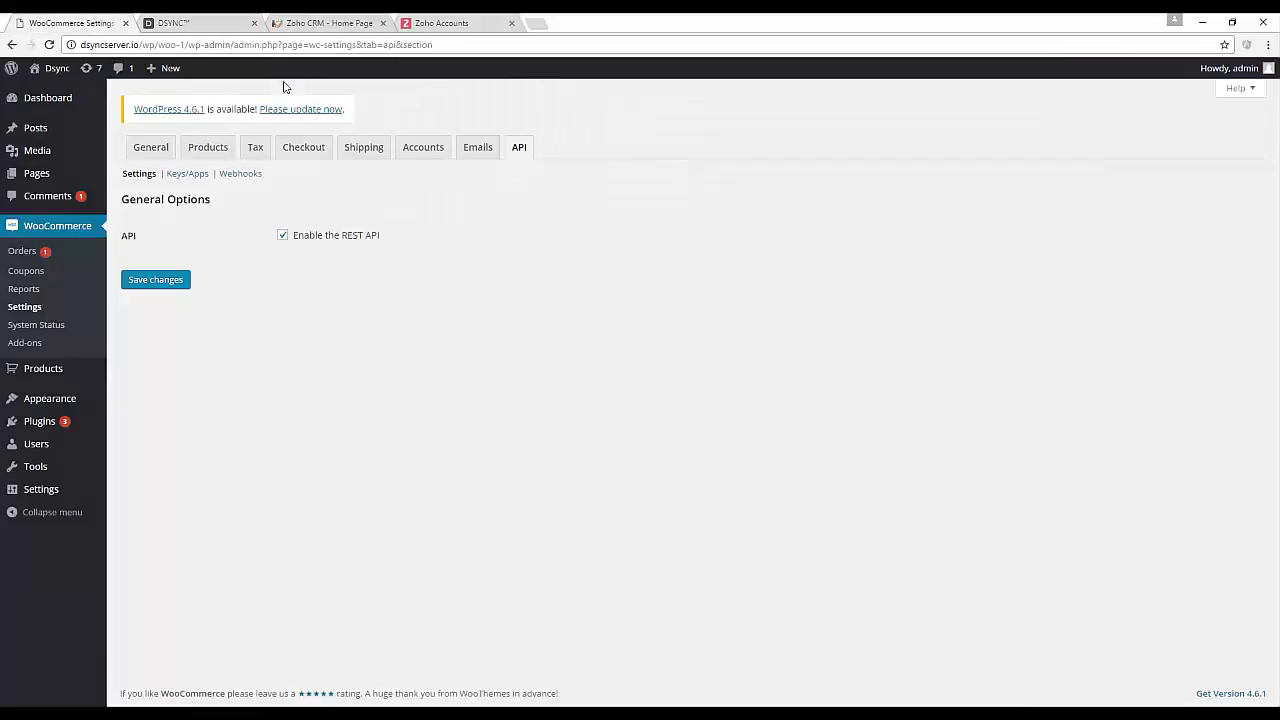
pyautogui.click(430, 152)
pyautogui.scroll(-2, 649, 374)
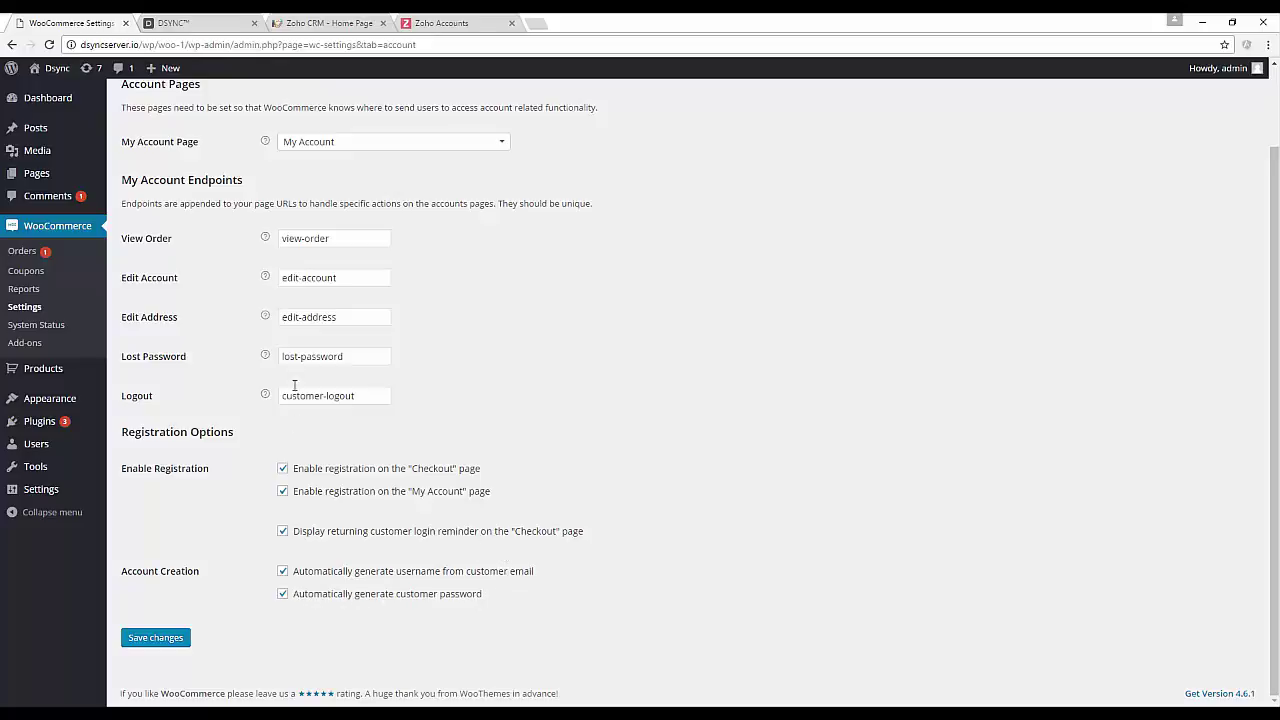
# Delete the username and password fields from the Customer data layout and save it.
pyautogui.click(232, 22)
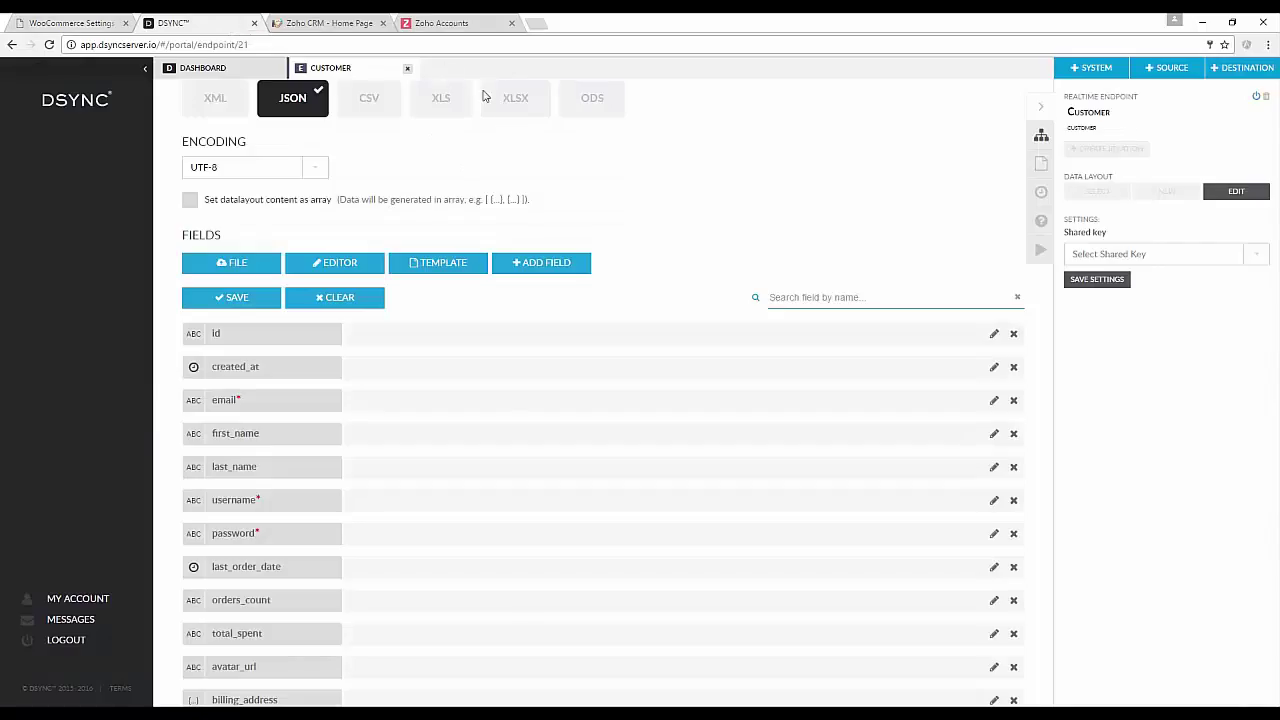
pyautogui.click(1013, 502)
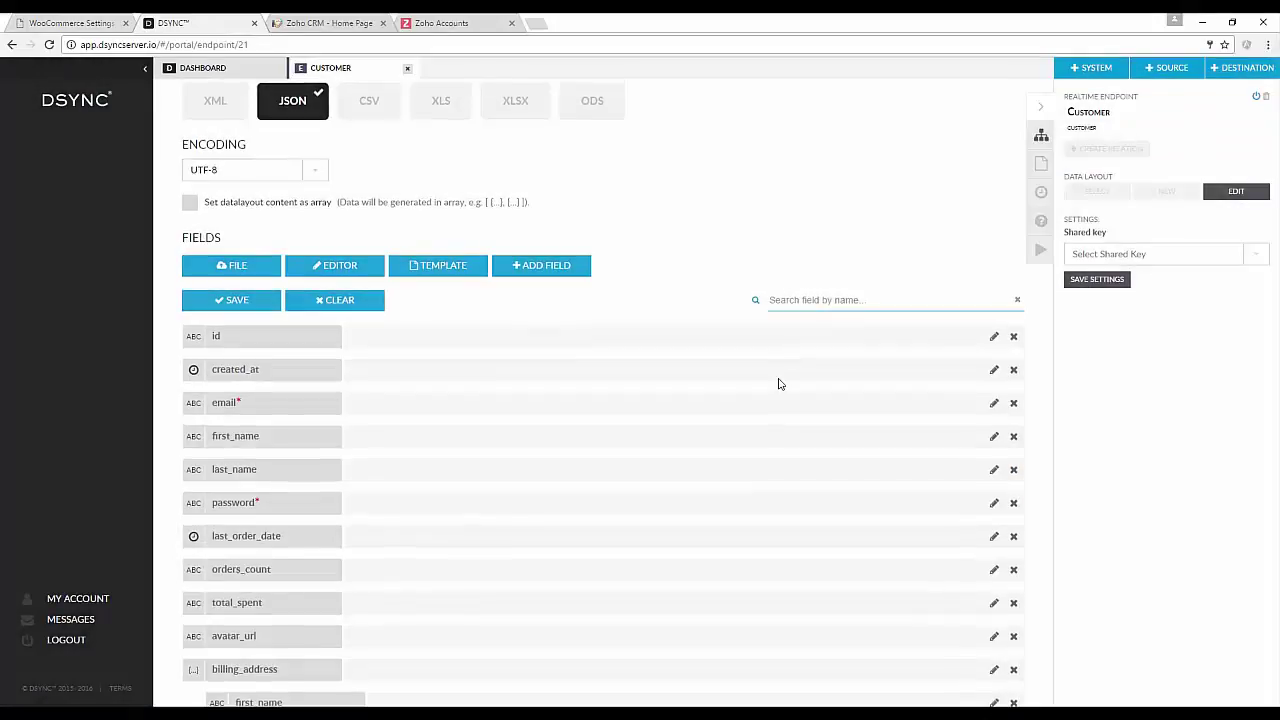
pyautogui.click(1013, 505)
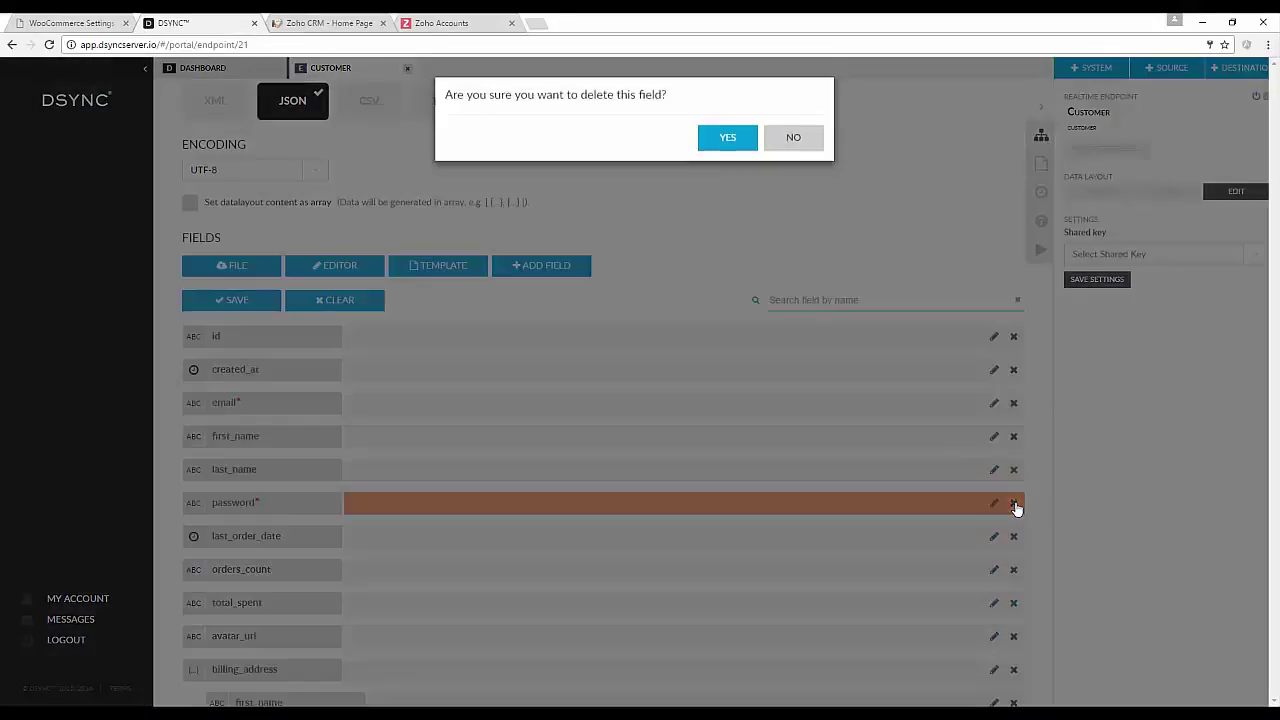
pyautogui.click(716, 141)
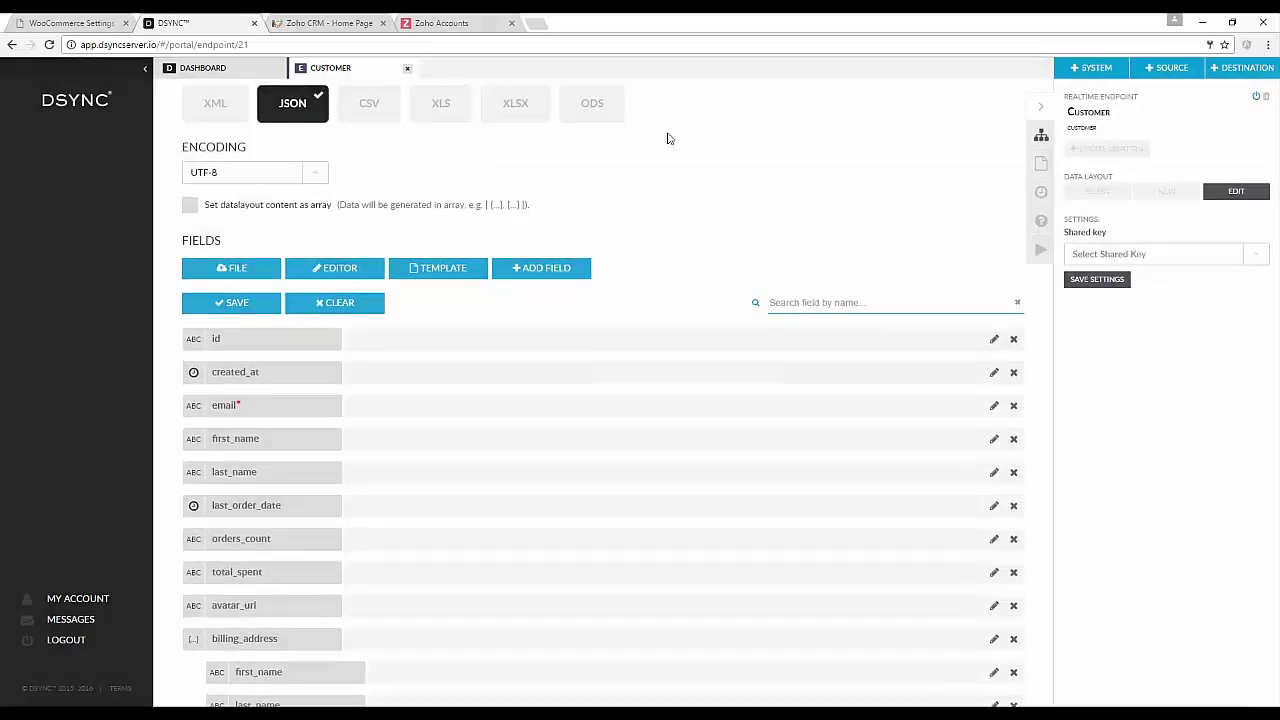
pyautogui.click(266, 304)
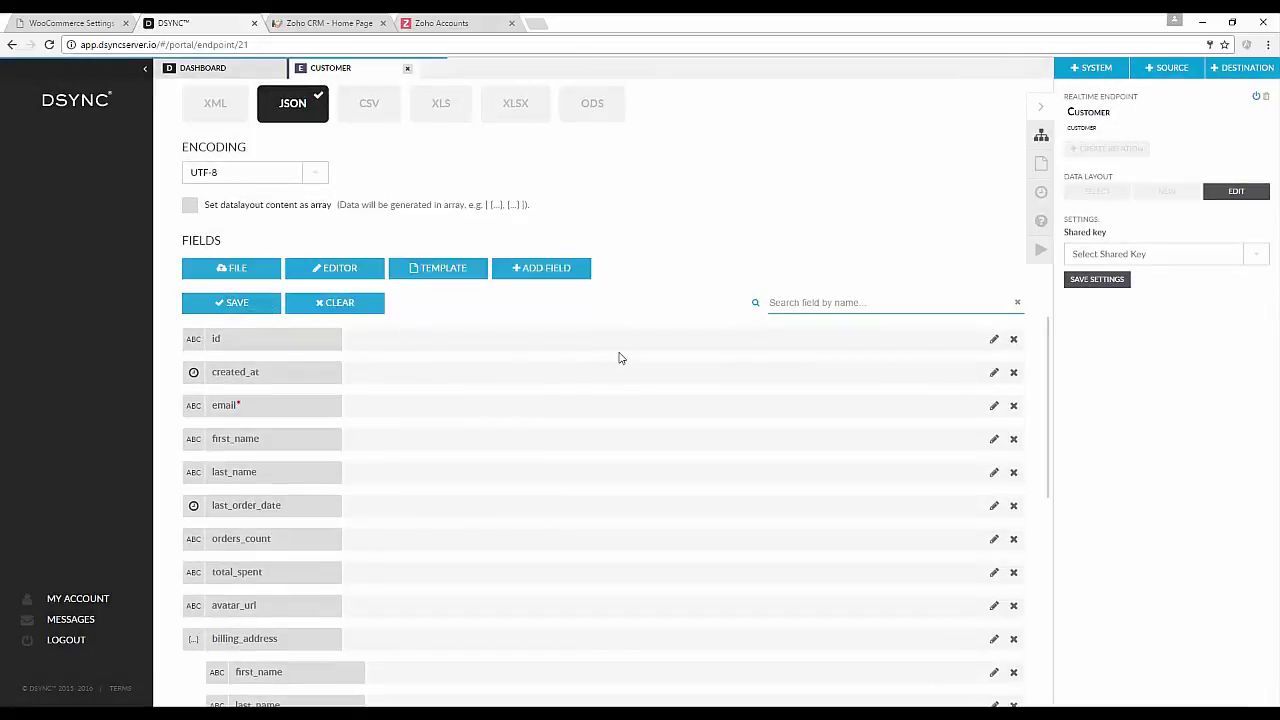
# Give the Zoho Contacts endpoint a cron period of 1 minute and save the settings.
pyautogui.click(408, 70)
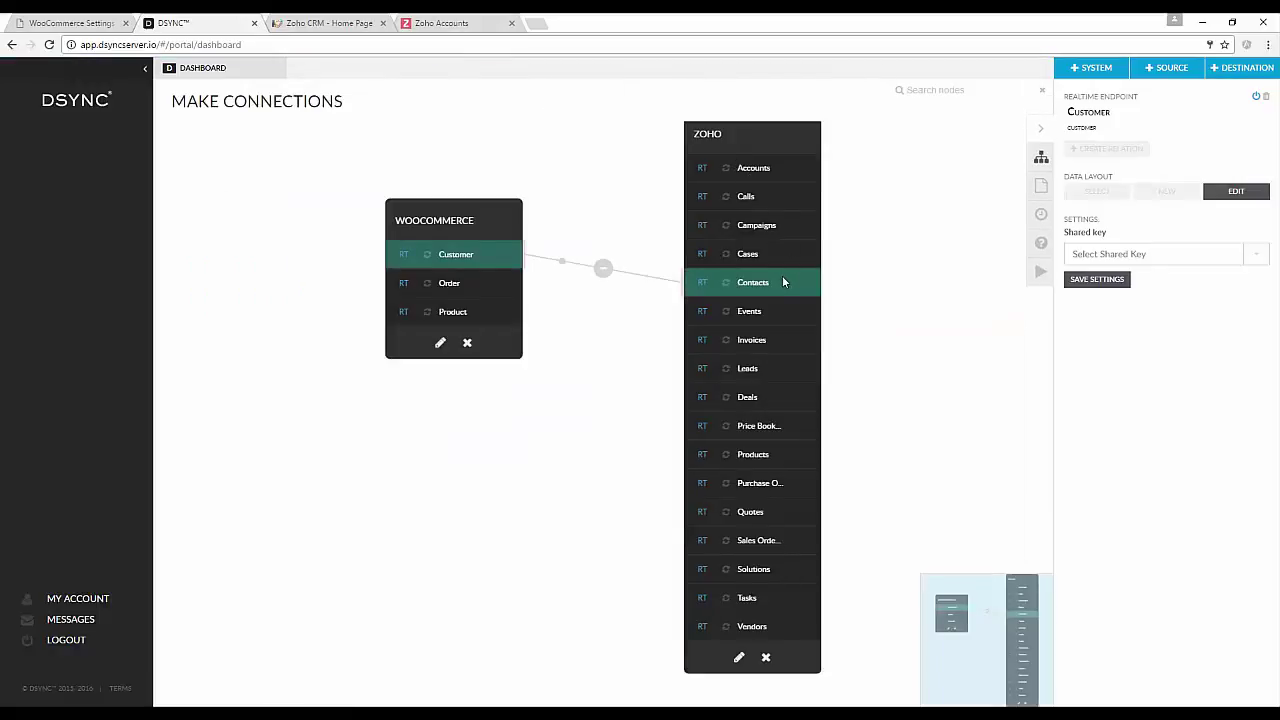
pyautogui.click(778, 284)
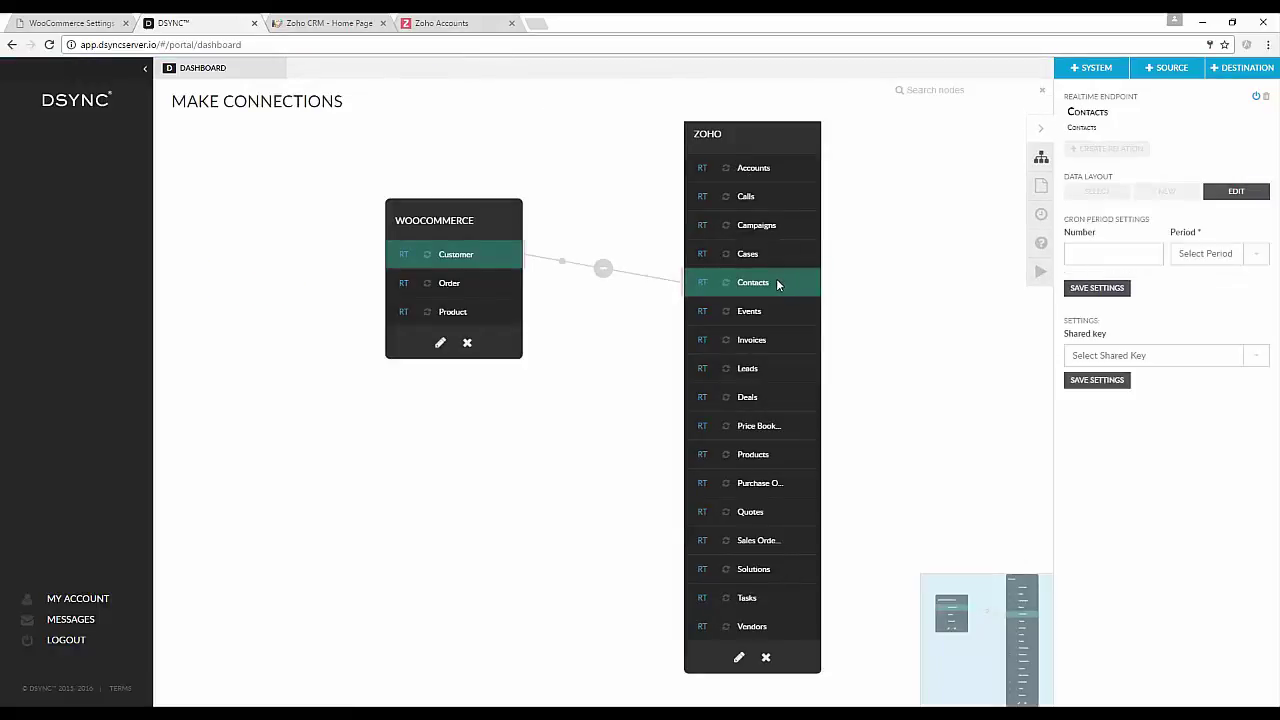
pyautogui.click(1150, 251)
pyautogui.click(1252, 258)
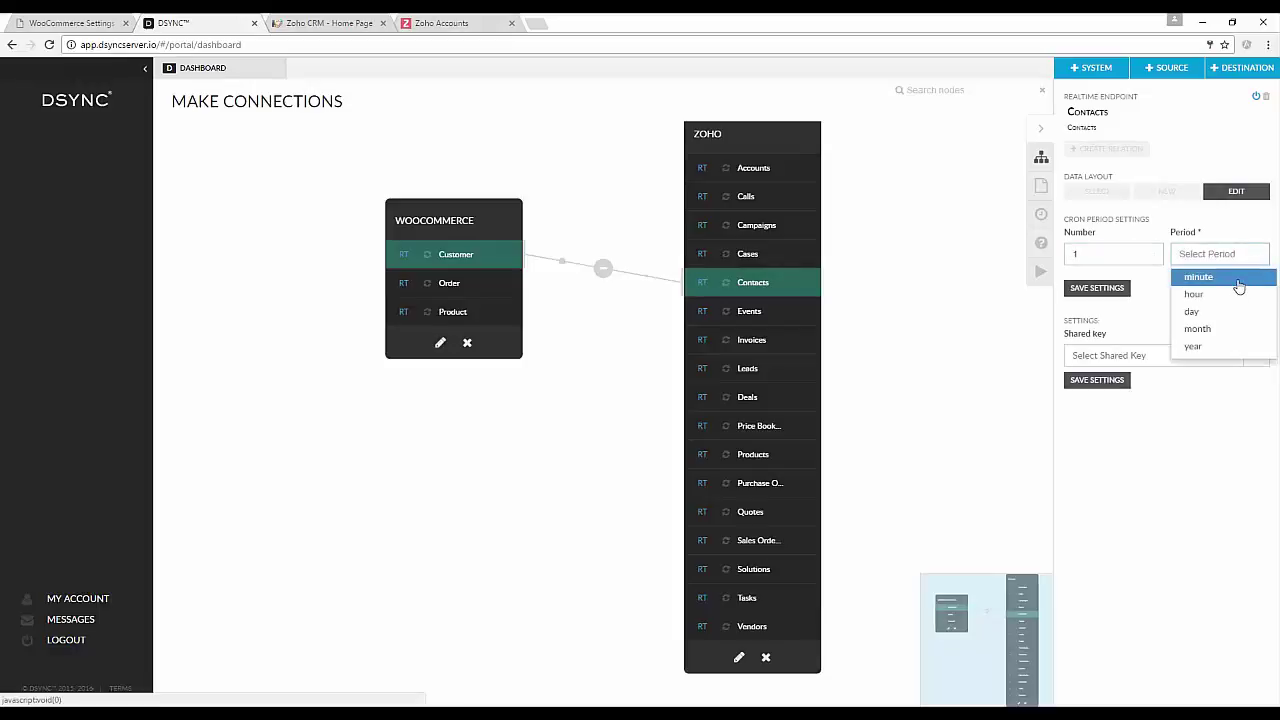
pyautogui.click(1238, 280)
pyautogui.click(1099, 289)
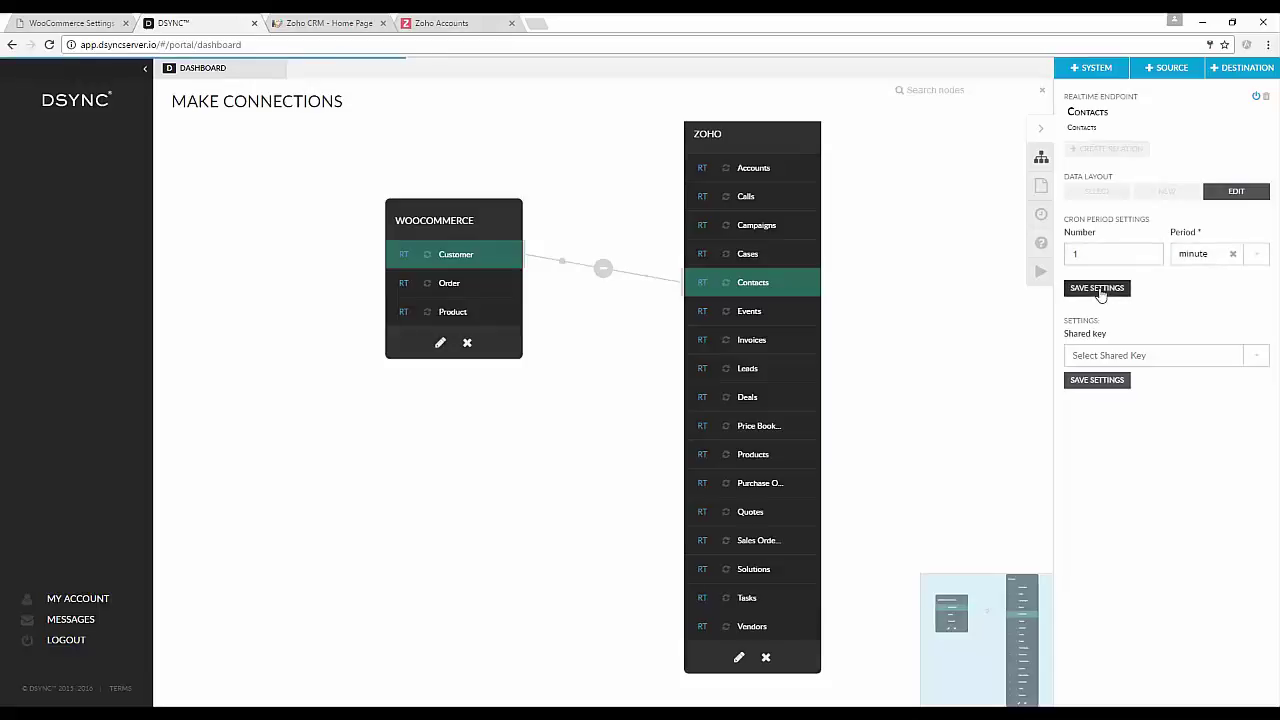
# Save direction Both on the Customer–Contacts relation and add a map named 'customer <=> contact'.
pyautogui.click(635, 280)
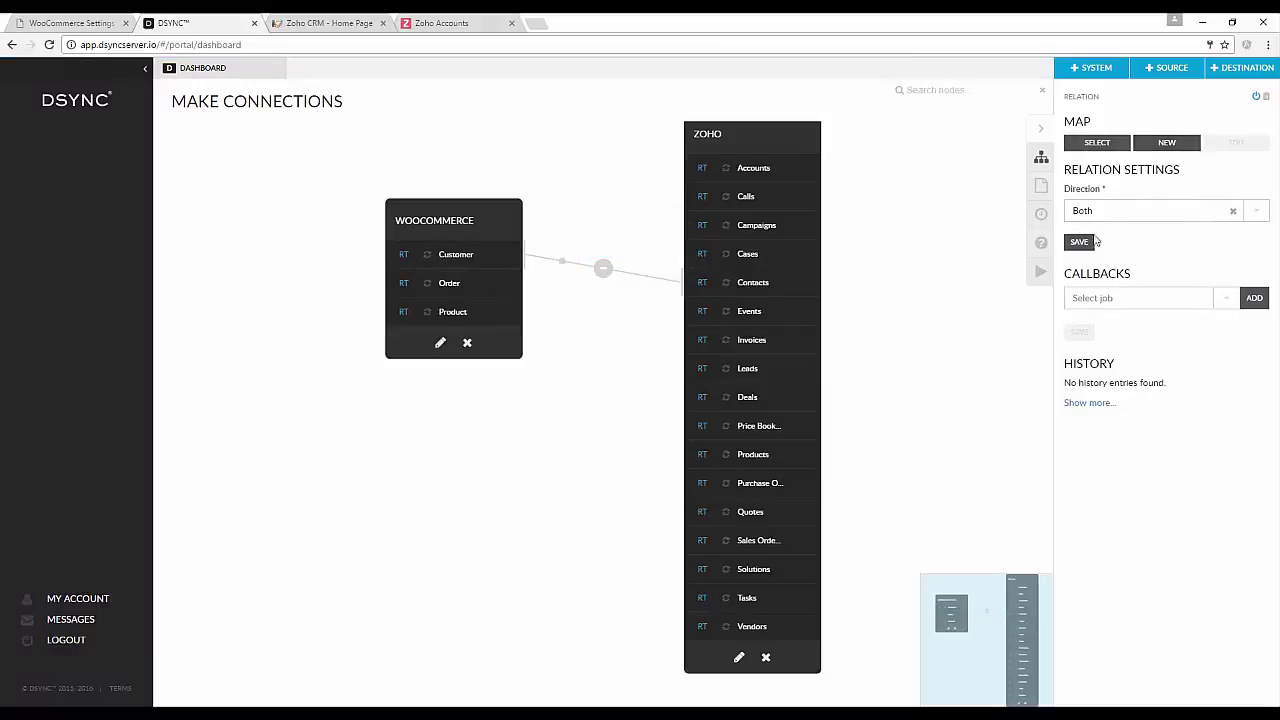
pyautogui.click(1080, 242)
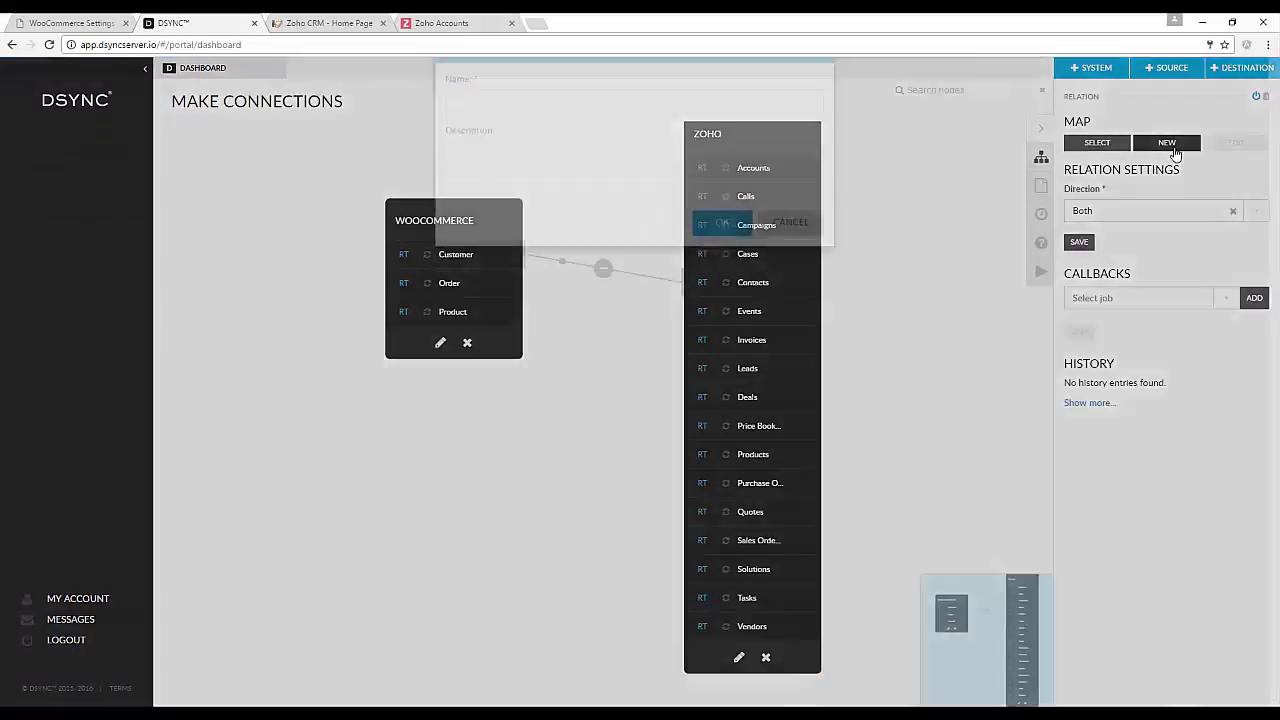
pyautogui.click(1174, 148)
pyautogui.click(651, 153)
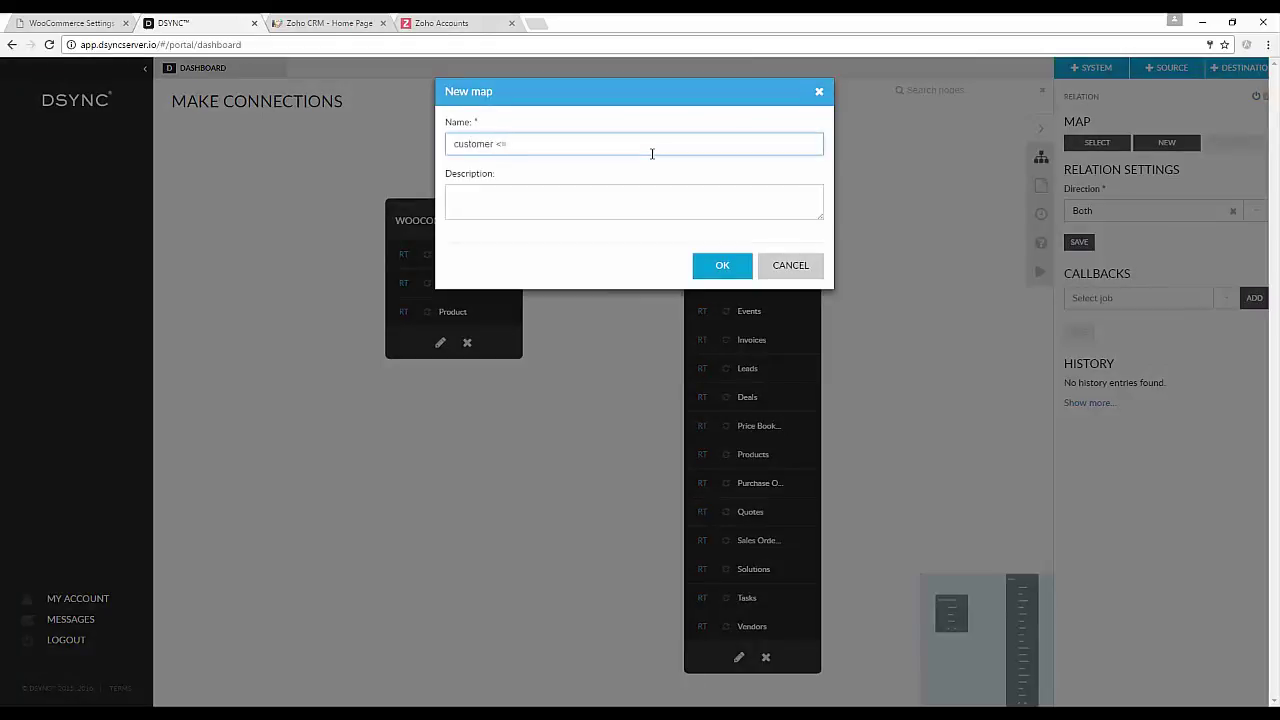
pyautogui.write('customer <=> contact')
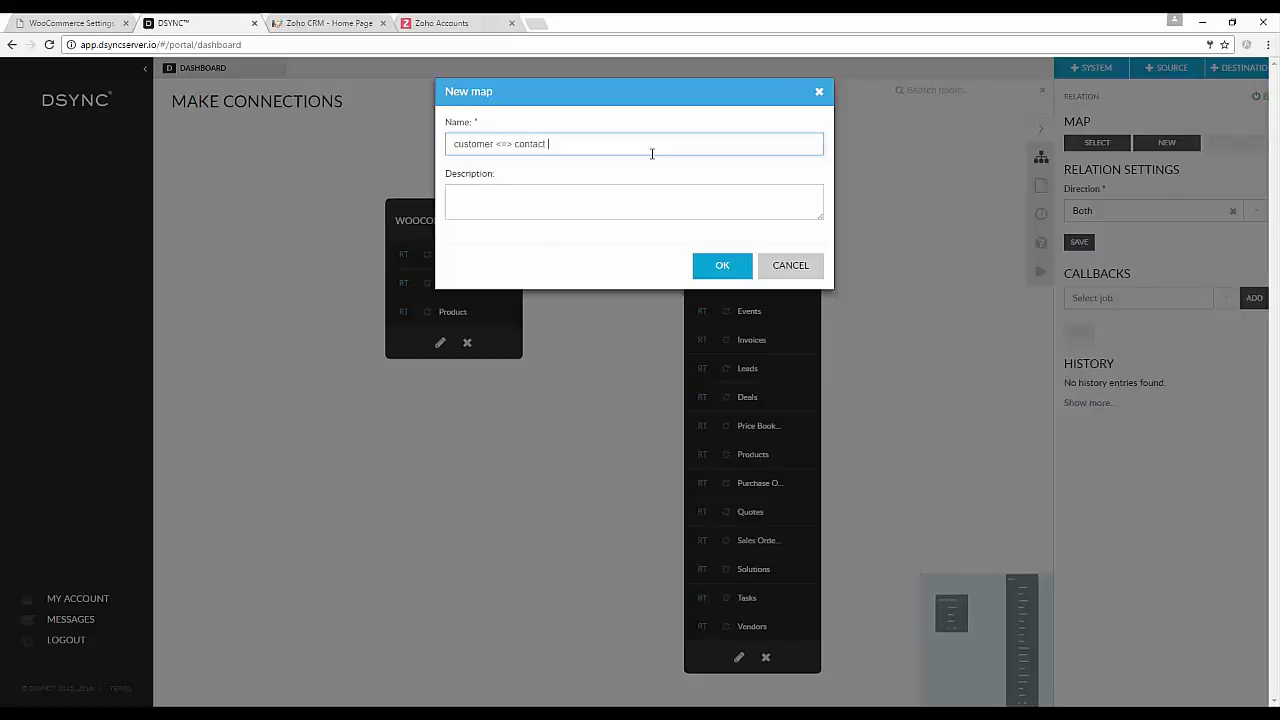
pyautogui.click(718, 264)
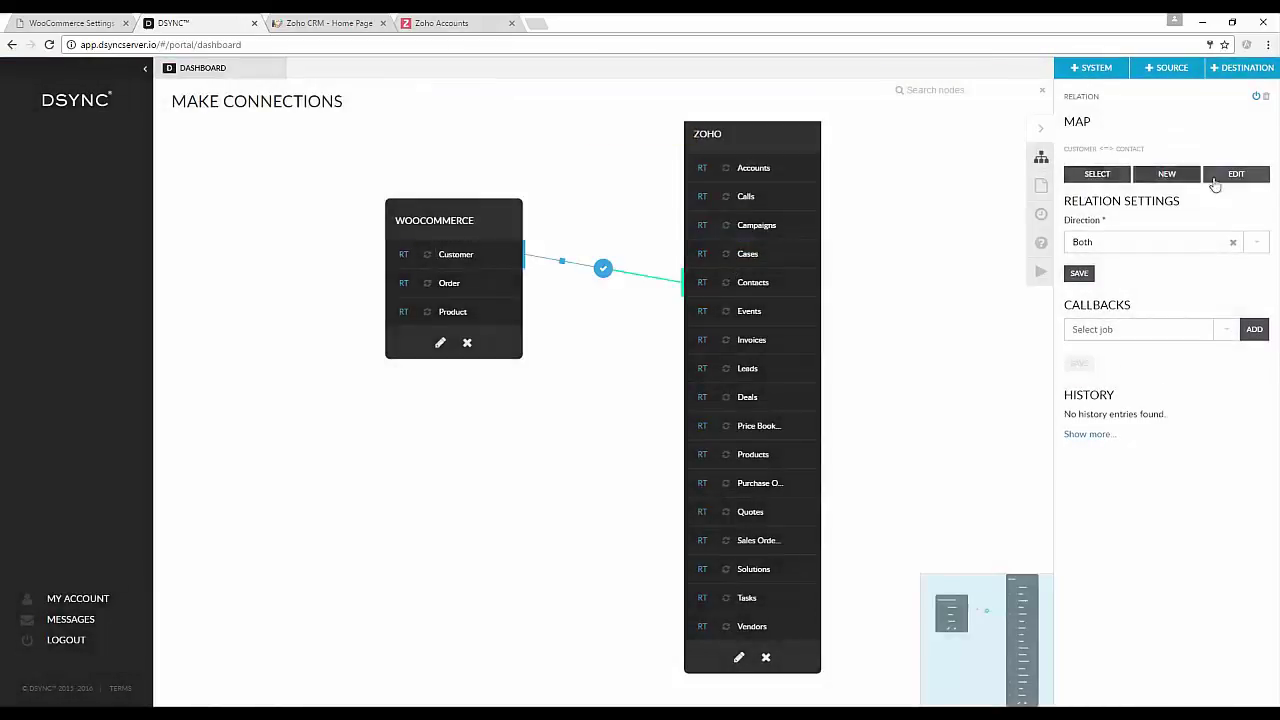
# In the new map, pair First Name with first_name and Last Name with last_name.
pyautogui.click(1247, 178)
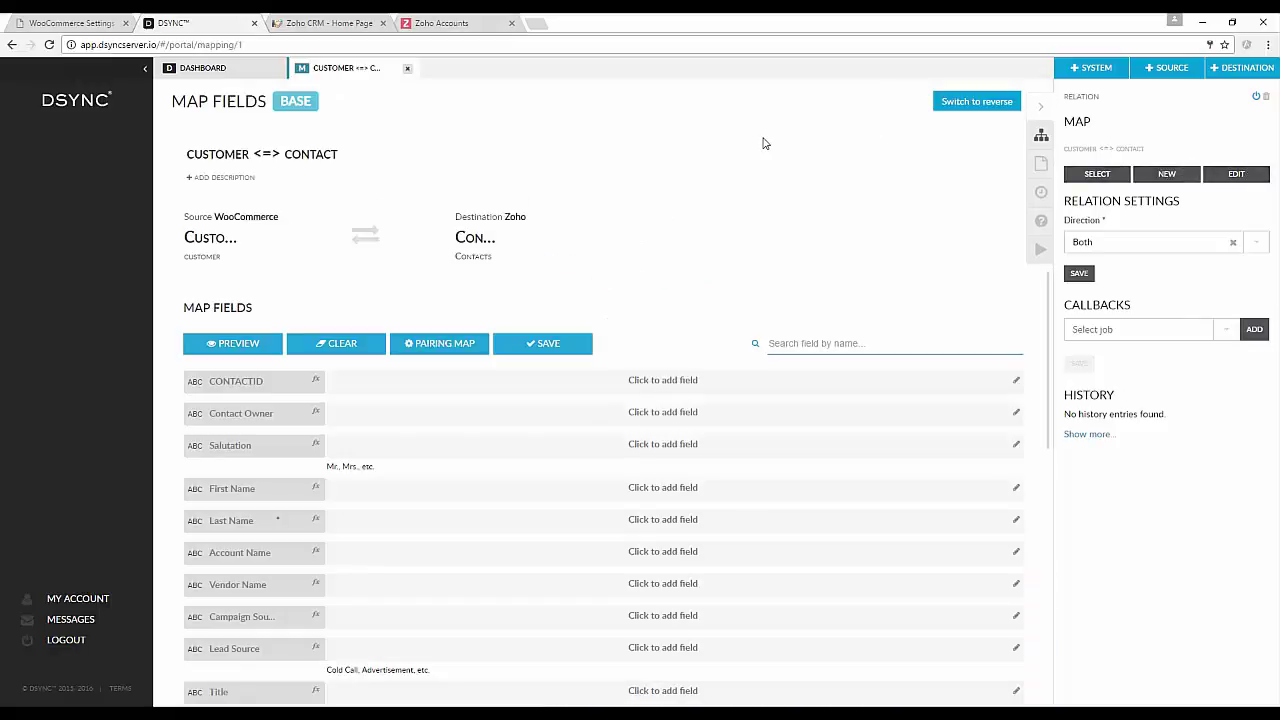
pyautogui.scroll(-2, 762, 144)
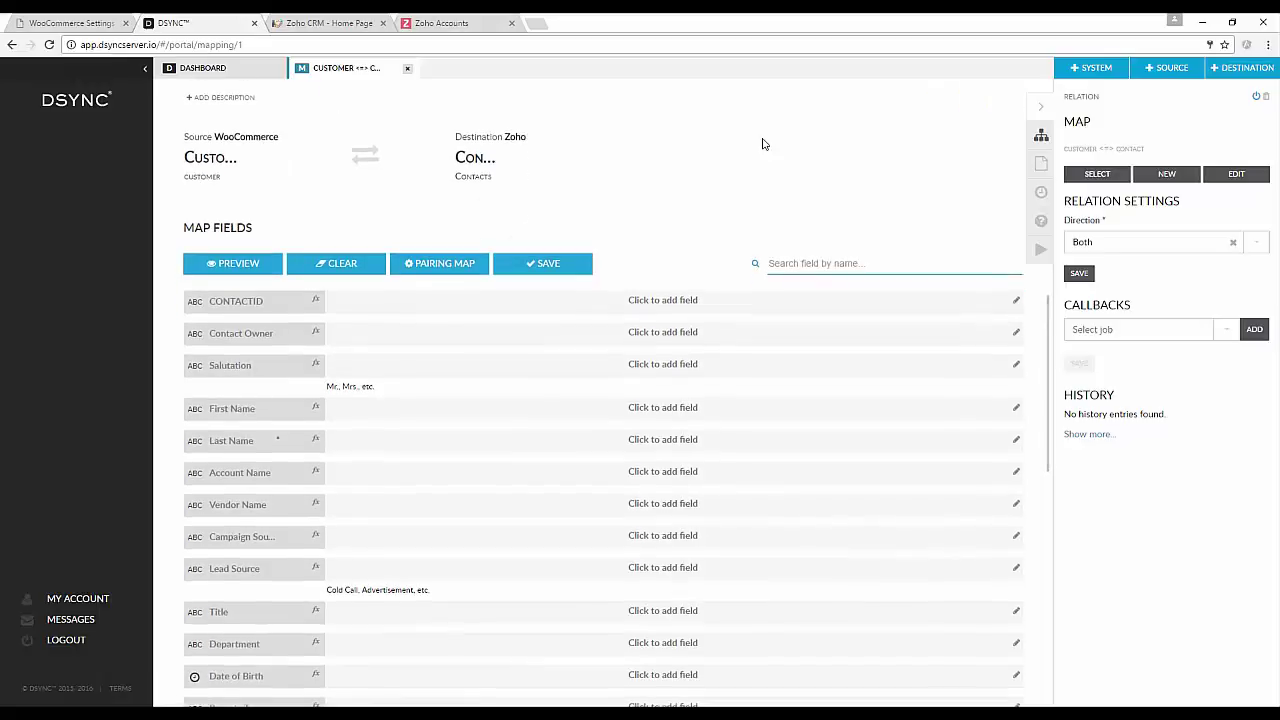
pyautogui.scroll(-10, 762, 144)
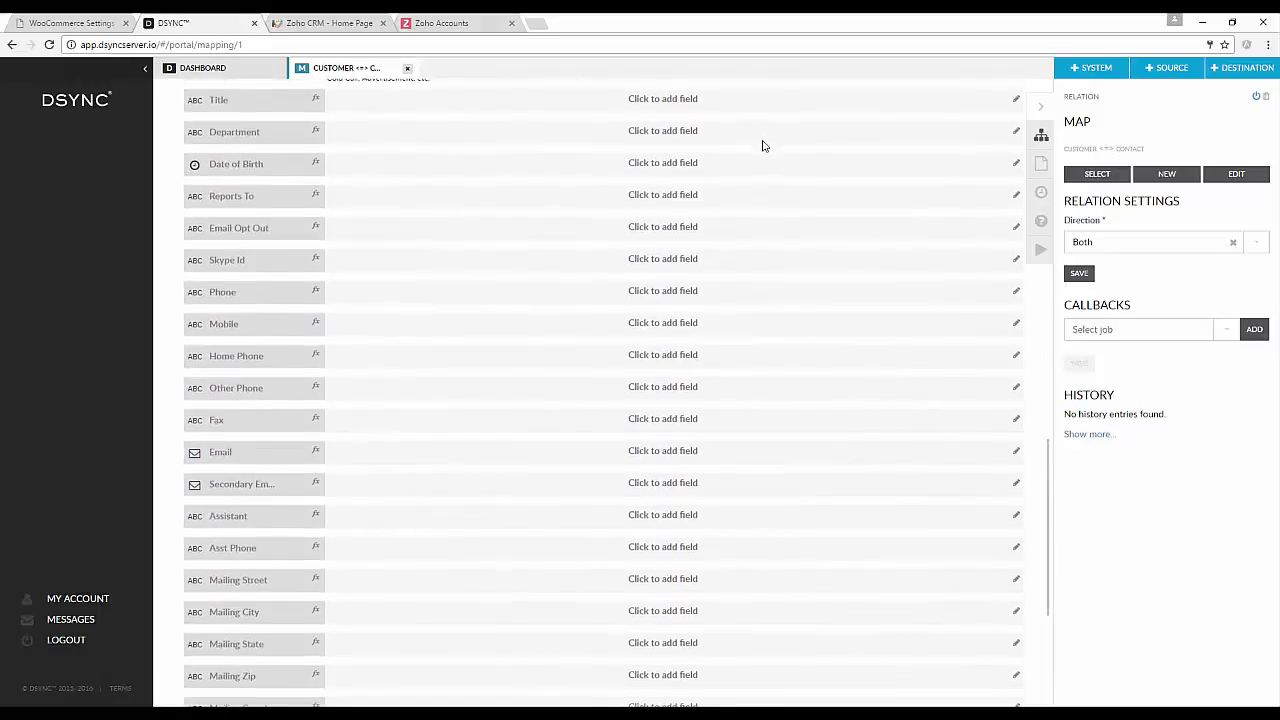
pyautogui.scroll(10, 763, 147)
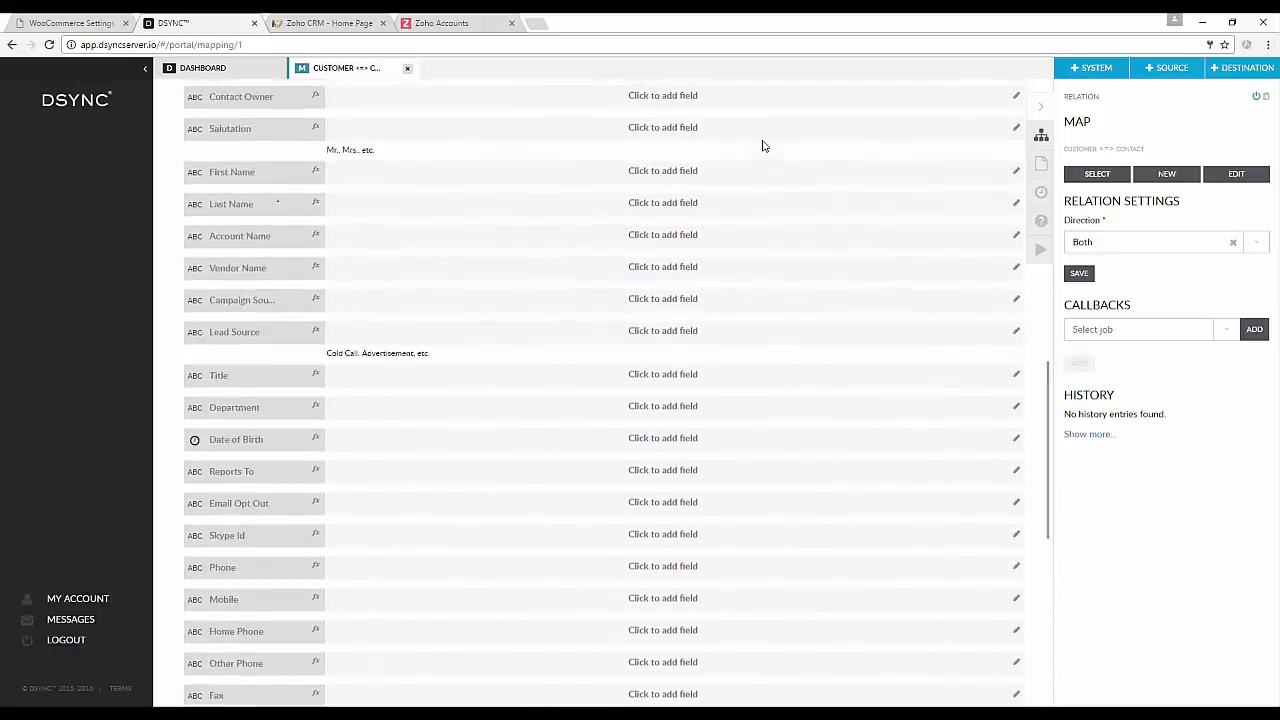
pyautogui.scroll(2, 762, 146)
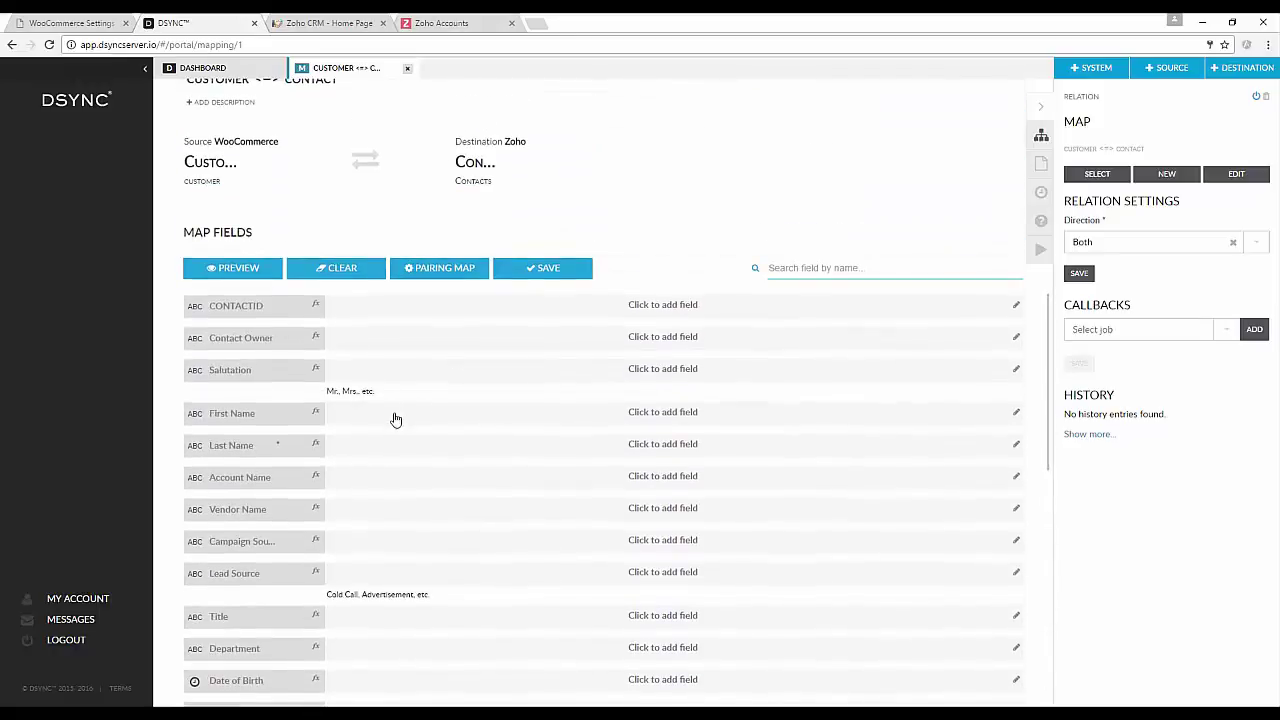
pyautogui.click(396, 419)
pyautogui.click(437, 346)
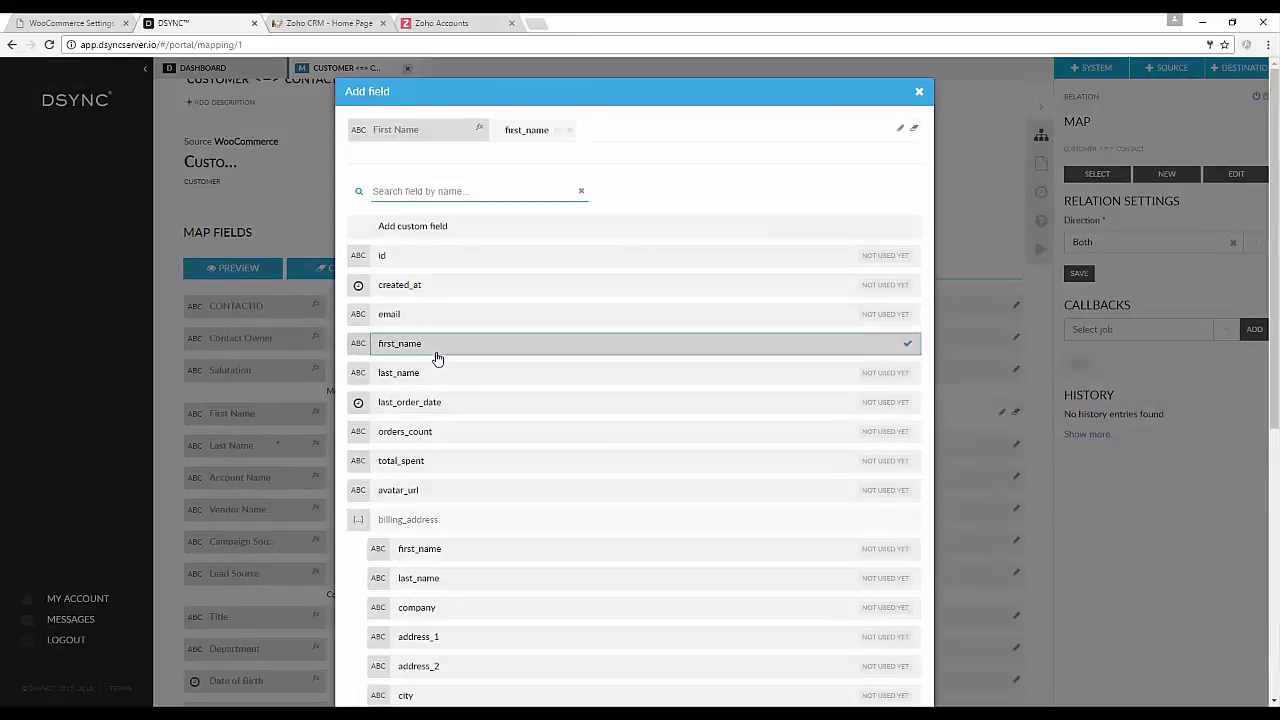
pyautogui.click(161, 412)
pyautogui.click(358, 451)
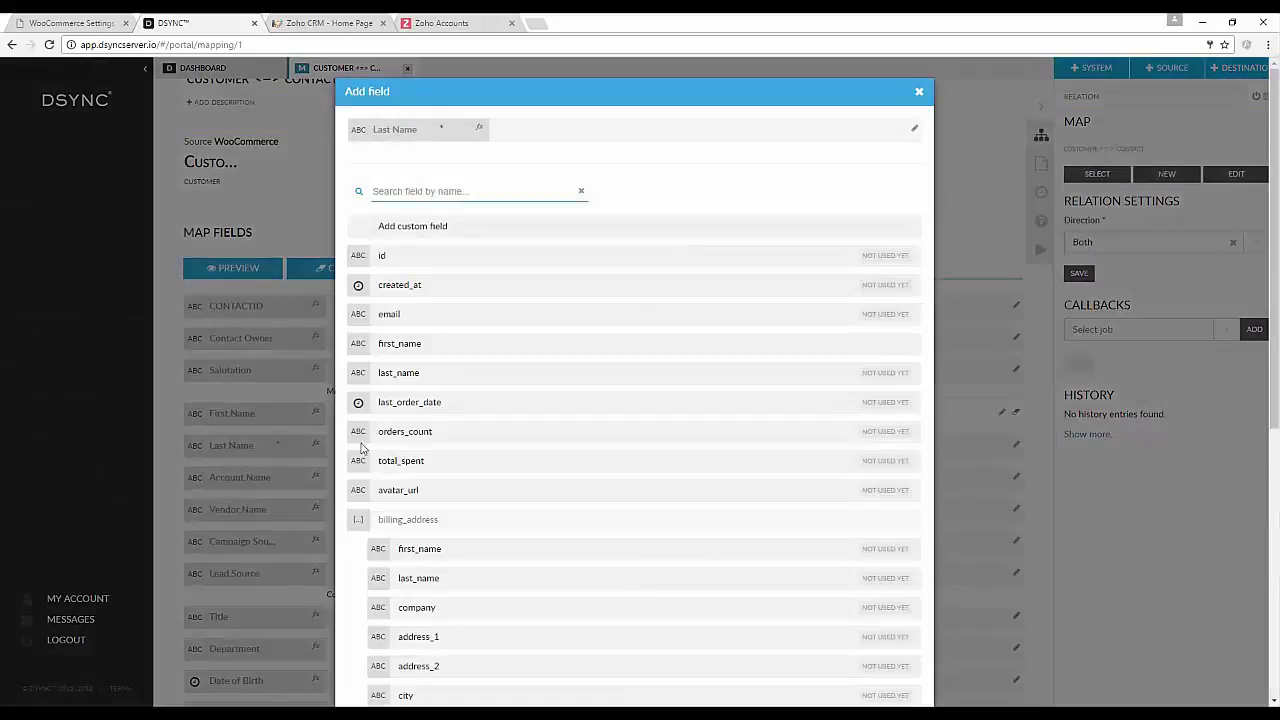
pyautogui.click(404, 386)
pyautogui.click(172, 389)
# Pair Email with email and save the base field mapping.
pyautogui.scroll(-4, 471, 457)
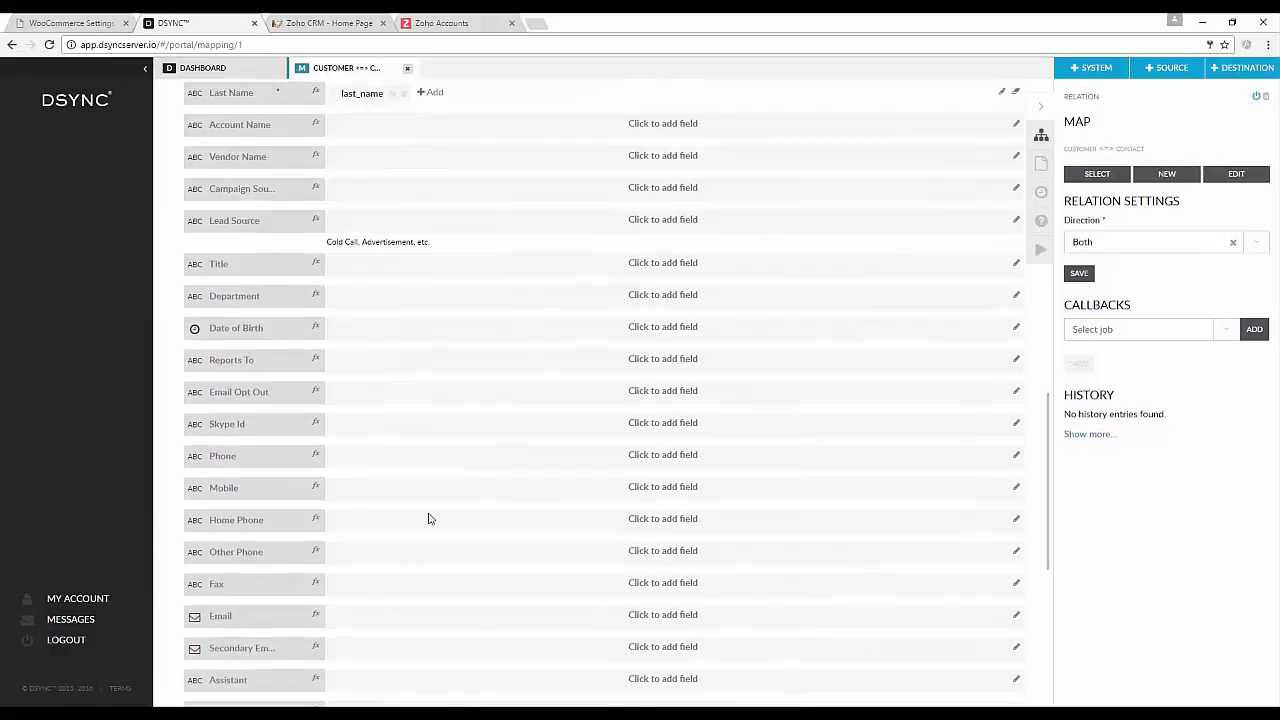
pyautogui.click(391, 617)
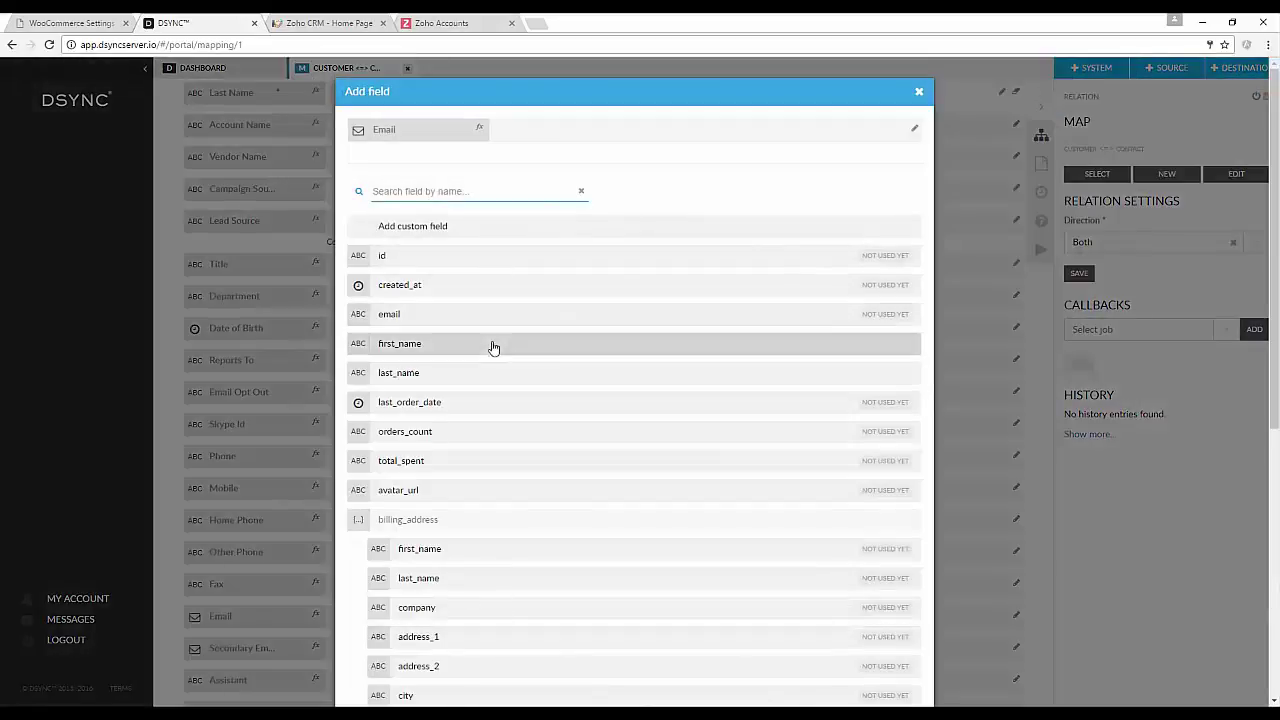
pyautogui.click(482, 326)
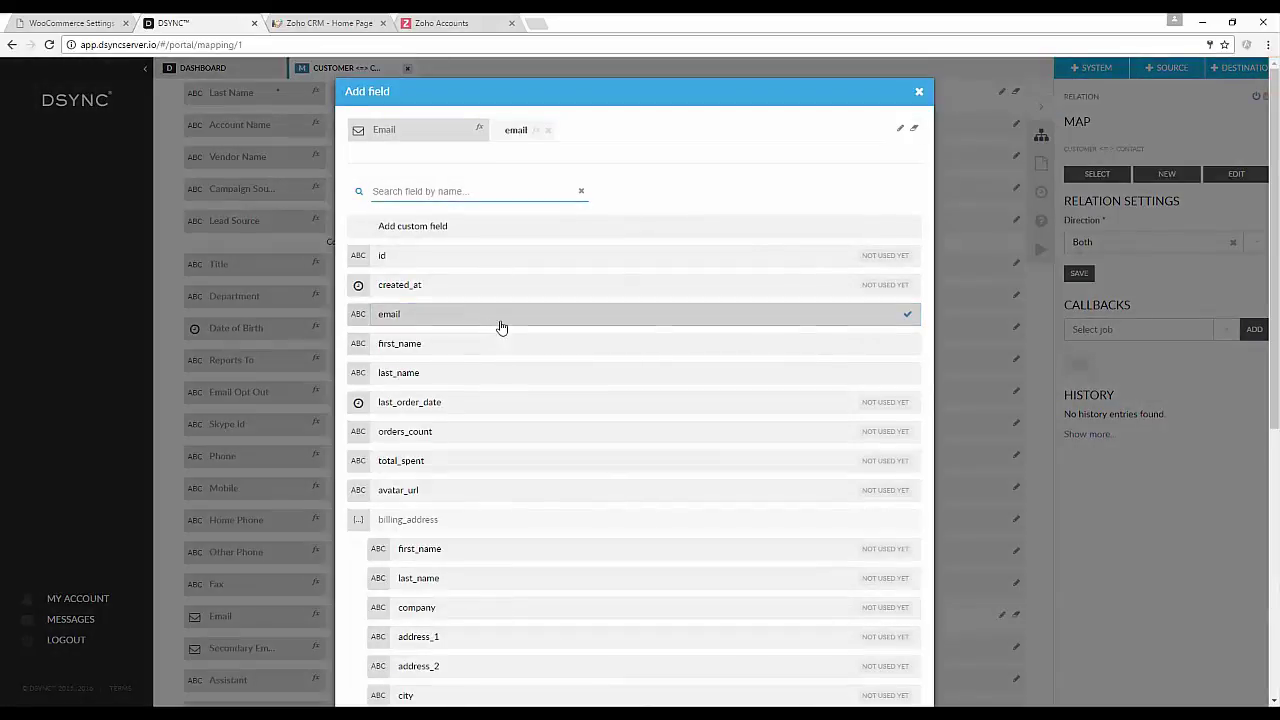
pyautogui.click(920, 95)
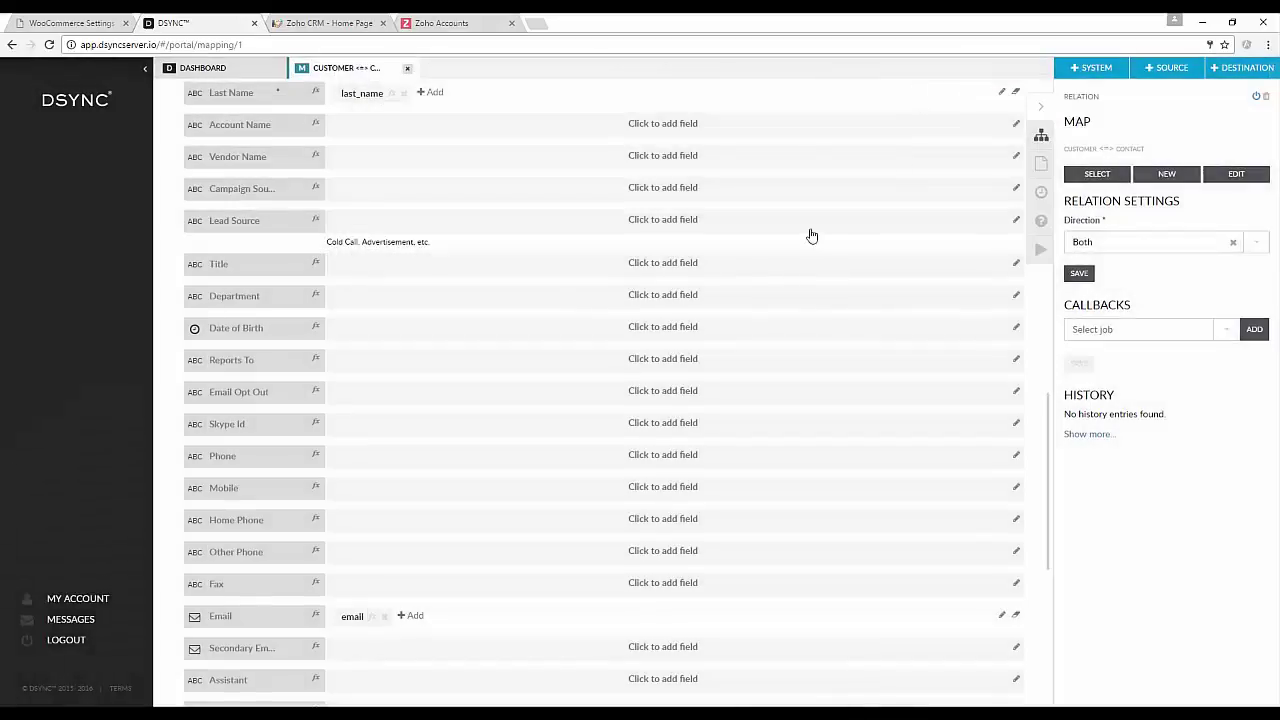
pyautogui.scroll(3, 775, 249)
pyautogui.click(545, 343)
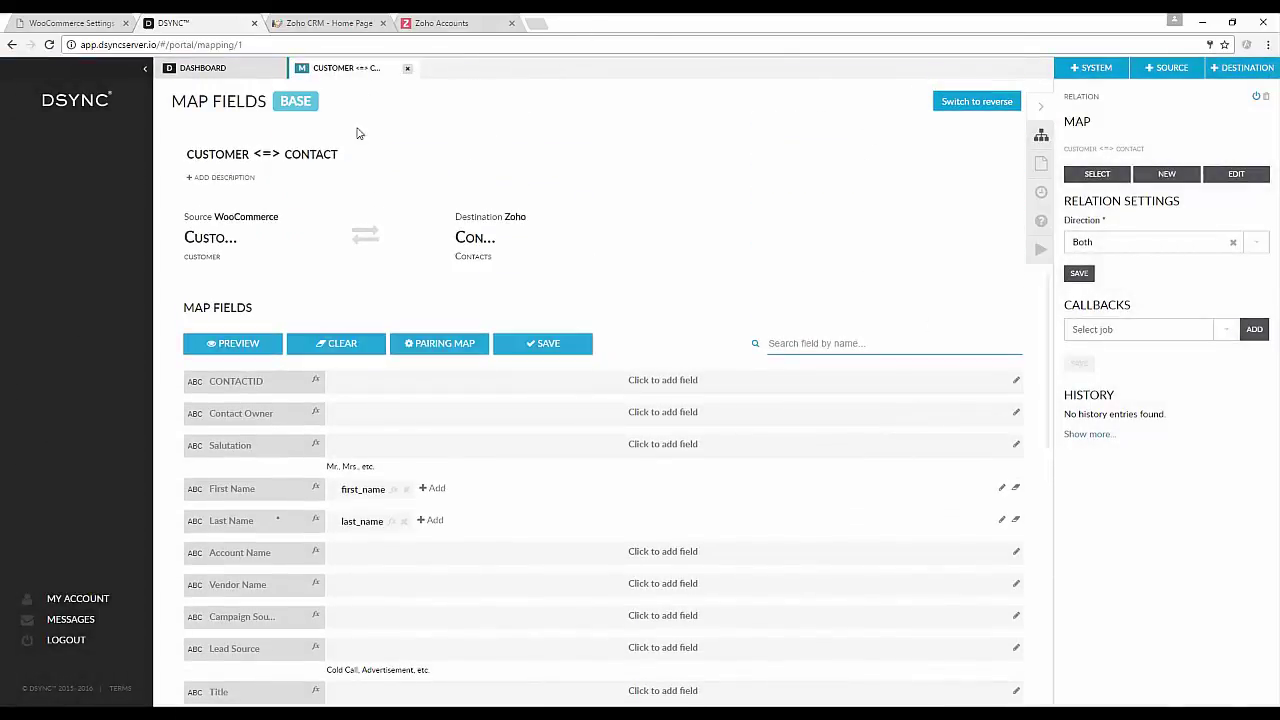
# Generate the reverse Zoho-to-WooCommerce pairing map from the base map and save it.
pyautogui.click(366, 236)
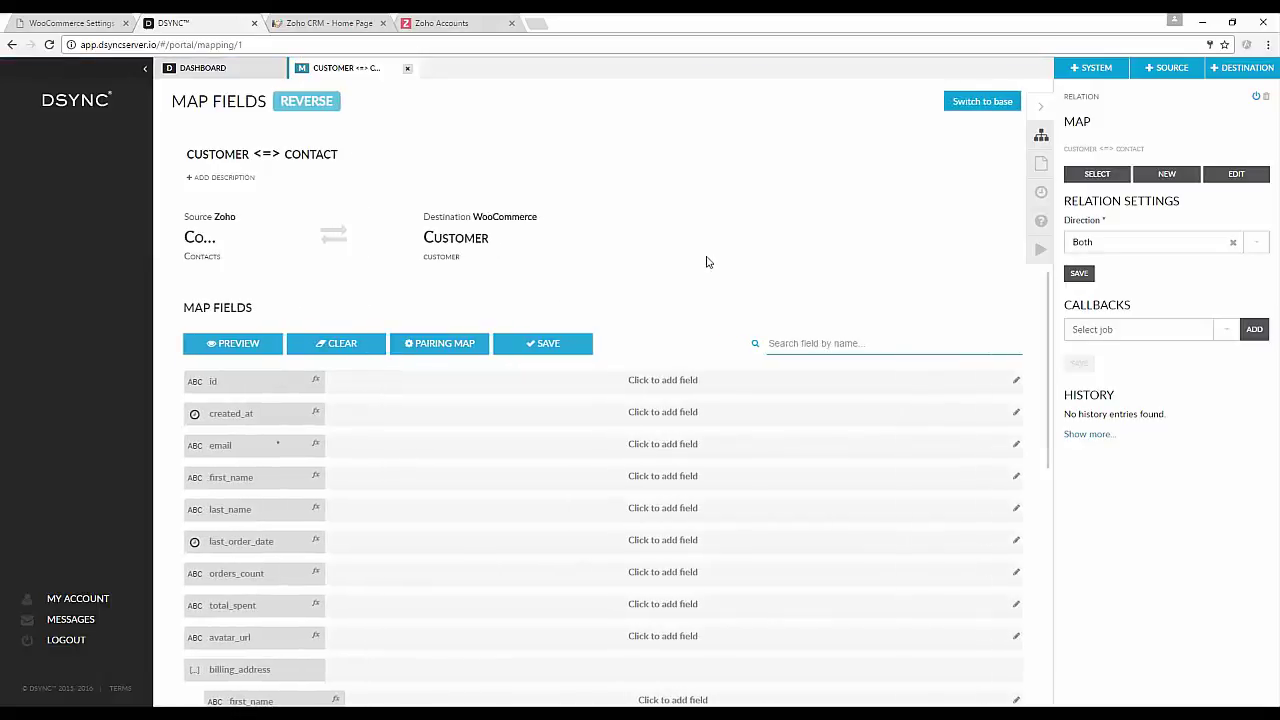
pyautogui.click(446, 348)
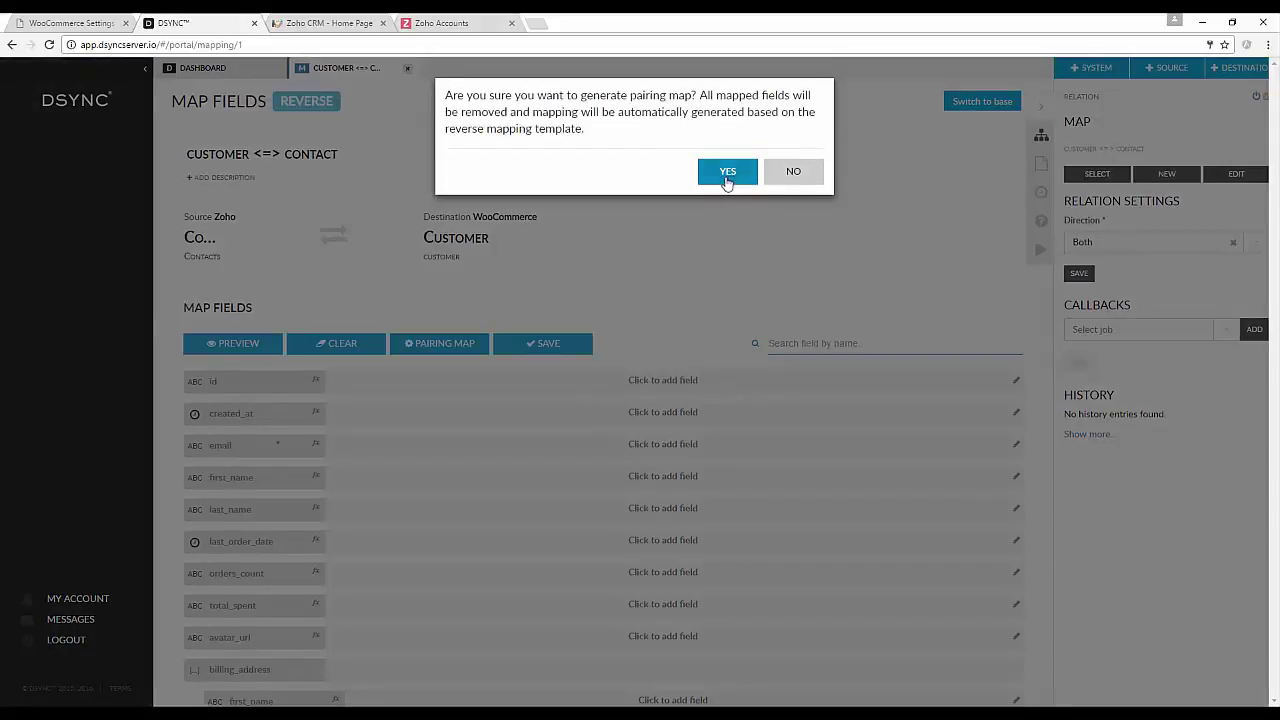
pyautogui.click(728, 174)
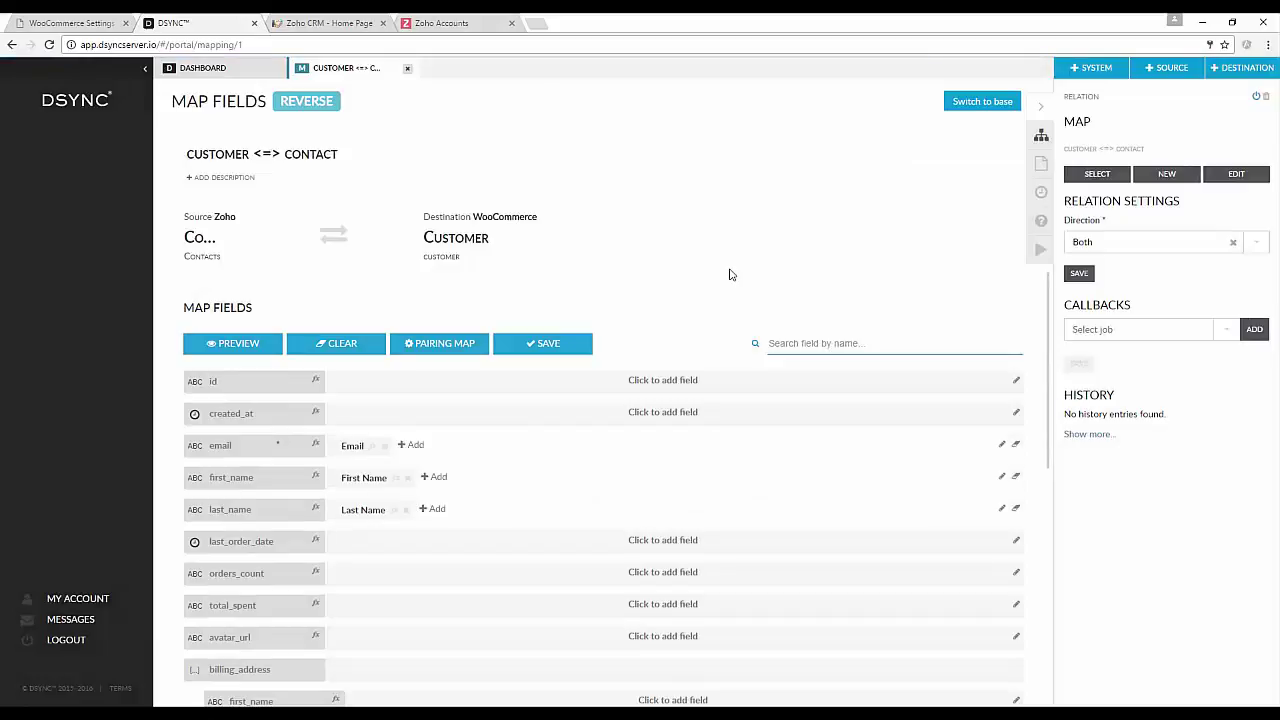
pyautogui.scroll(-6, 730, 277)
pyautogui.scroll(-2, 730, 281)
pyautogui.scroll(6, 730, 281)
pyautogui.scroll(2, 728, 281)
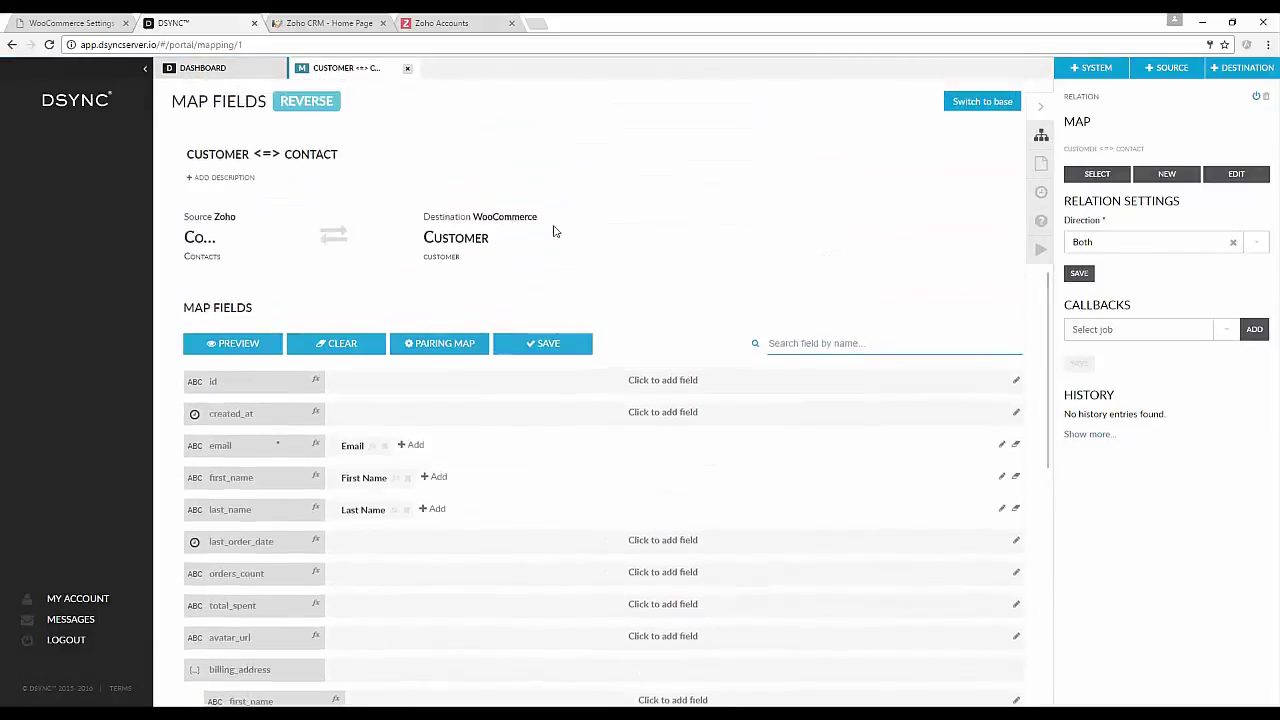
pyautogui.click(559, 345)
pyautogui.click(407, 69)
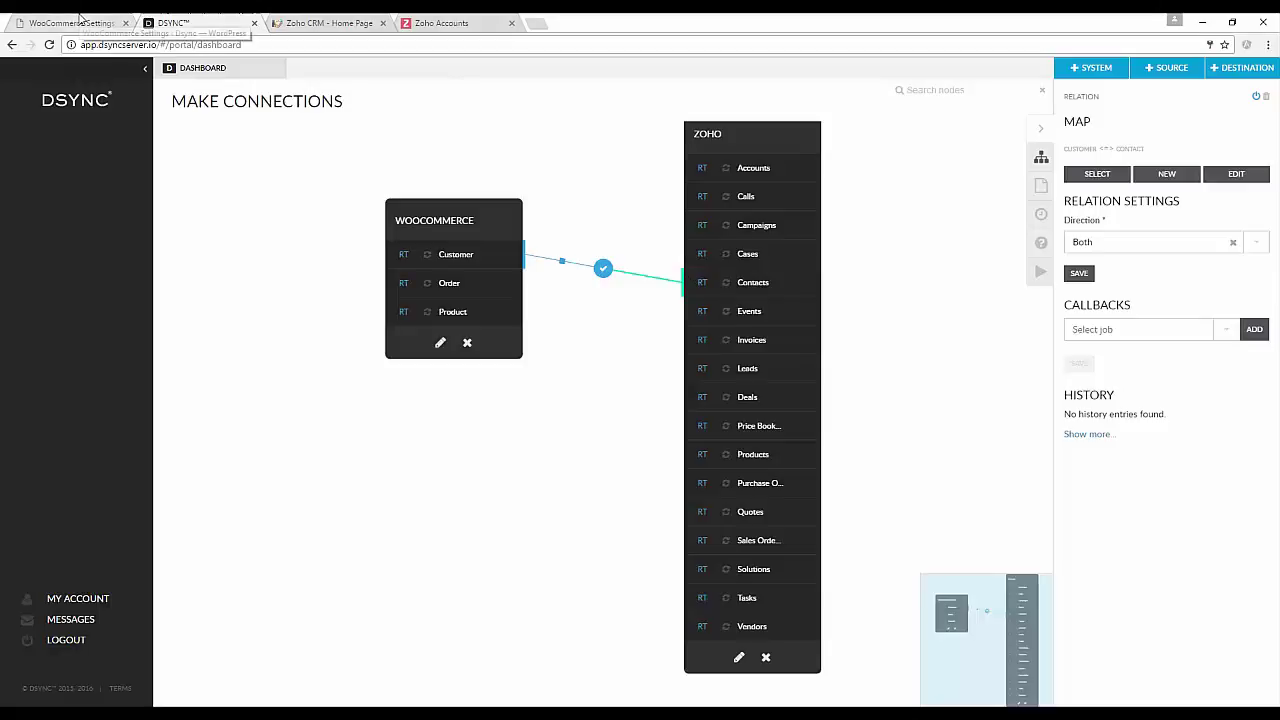
# Check the WooCommerce webhooks list under Settings > API > Webhooks.
pyautogui.click(80, 18)
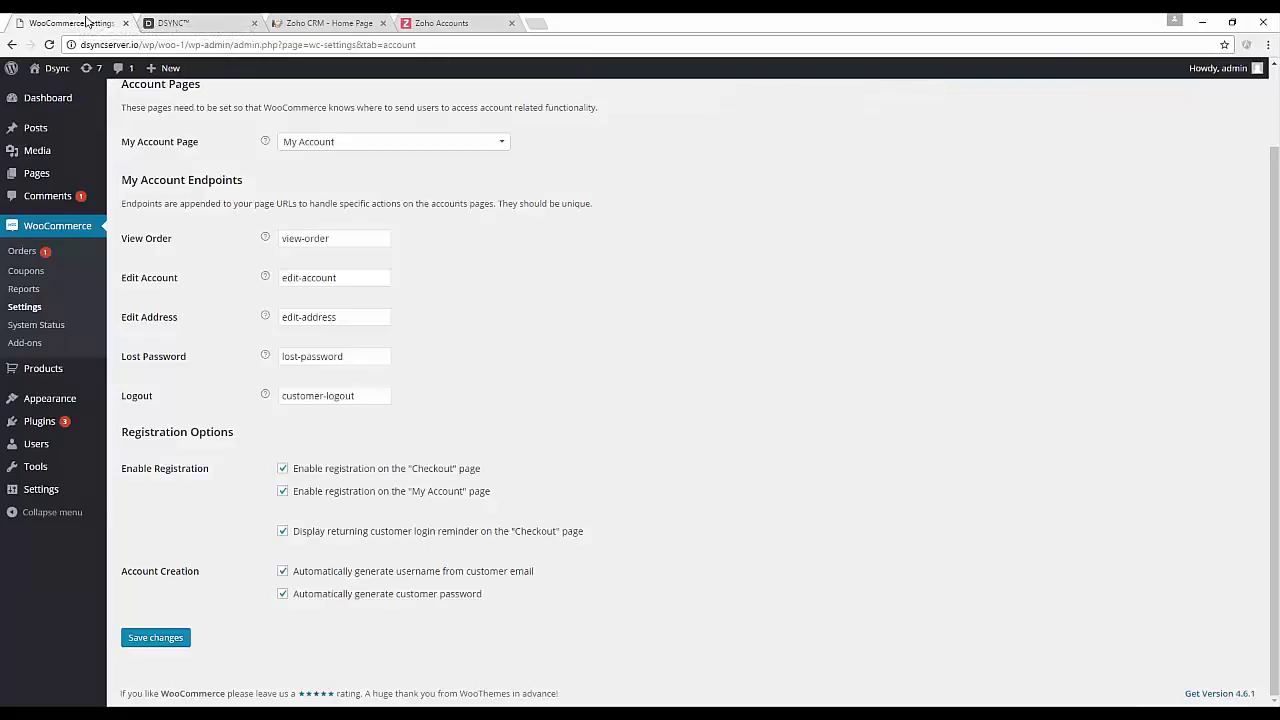
pyautogui.scroll(1, 605, 319)
pyautogui.click(530, 149)
pyautogui.click(240, 176)
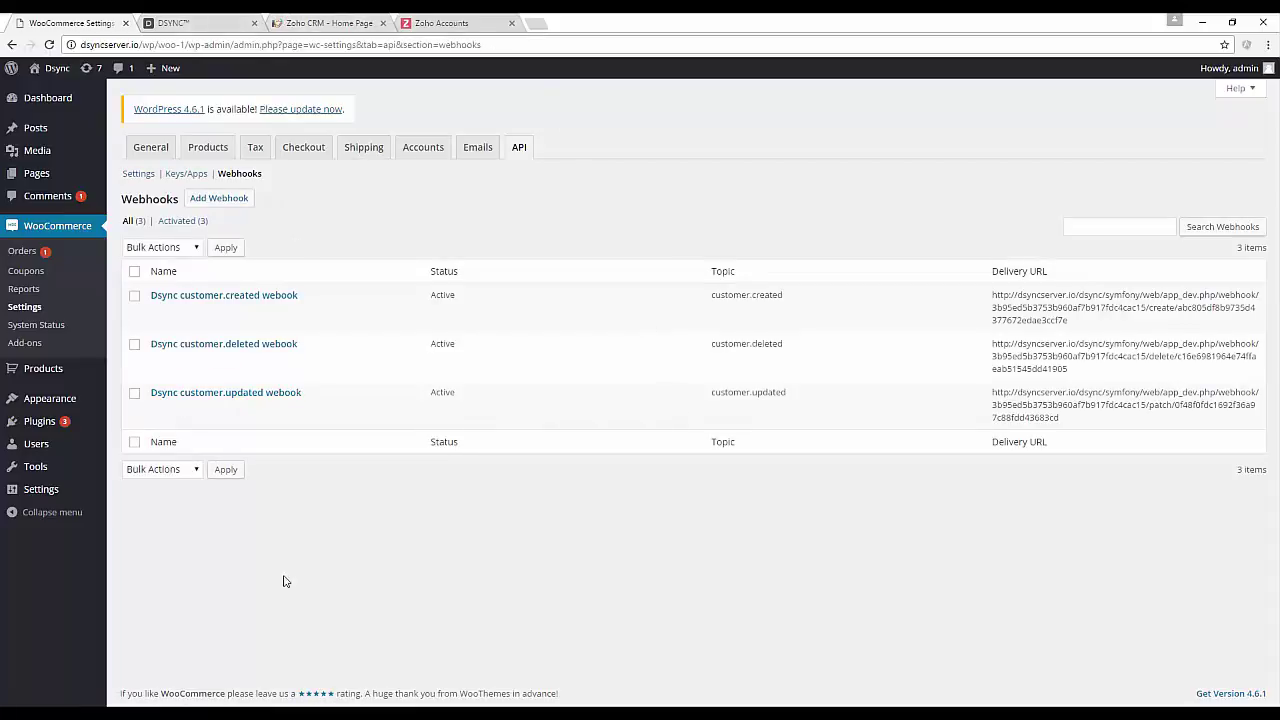
# Start the Customer Contact Job in DSYNC and view its settings.
pyautogui.click(238, 23)
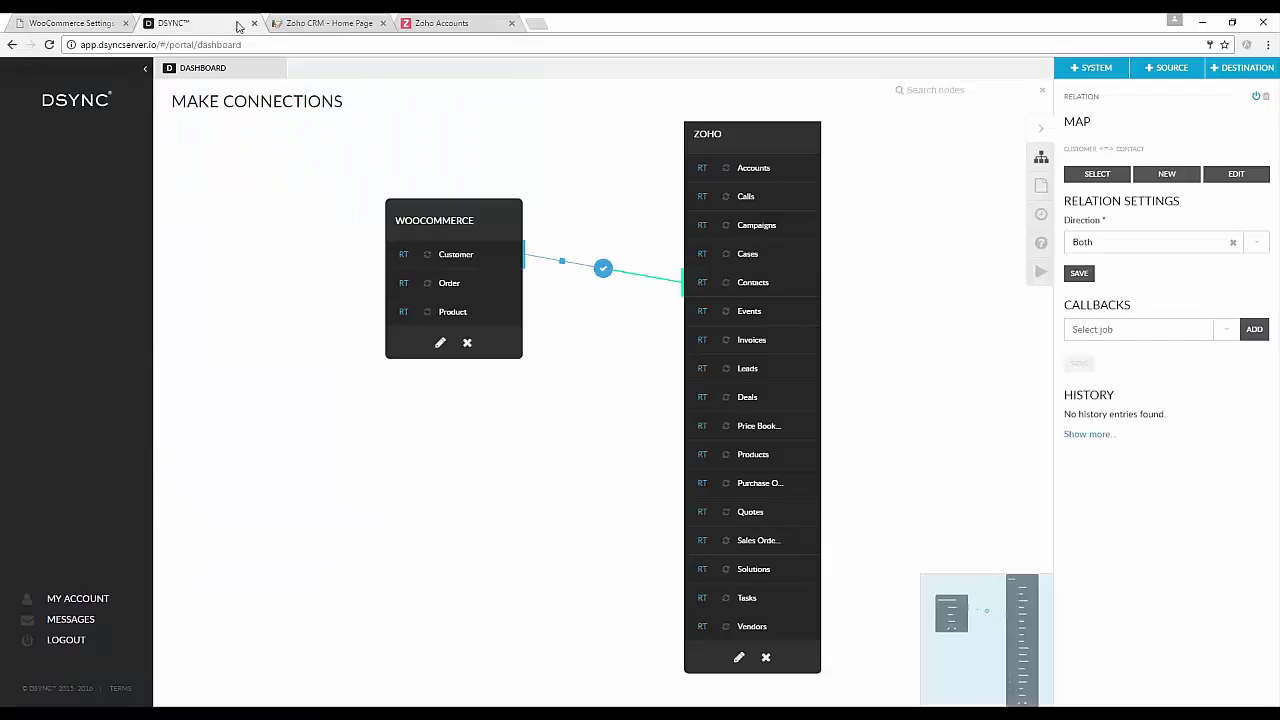
pyautogui.click(1040, 272)
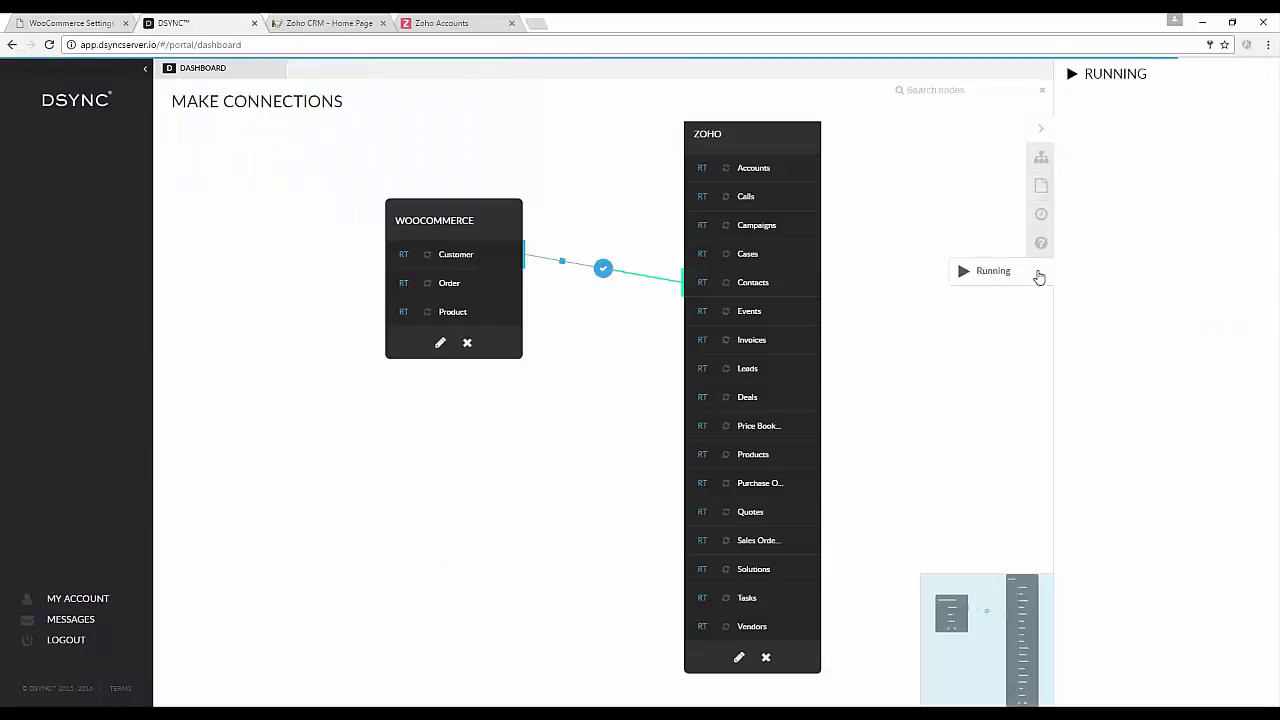
pyautogui.moveTo(486, 214); pyautogui.dragTo(402, 214)
pyautogui.click(604, 270)
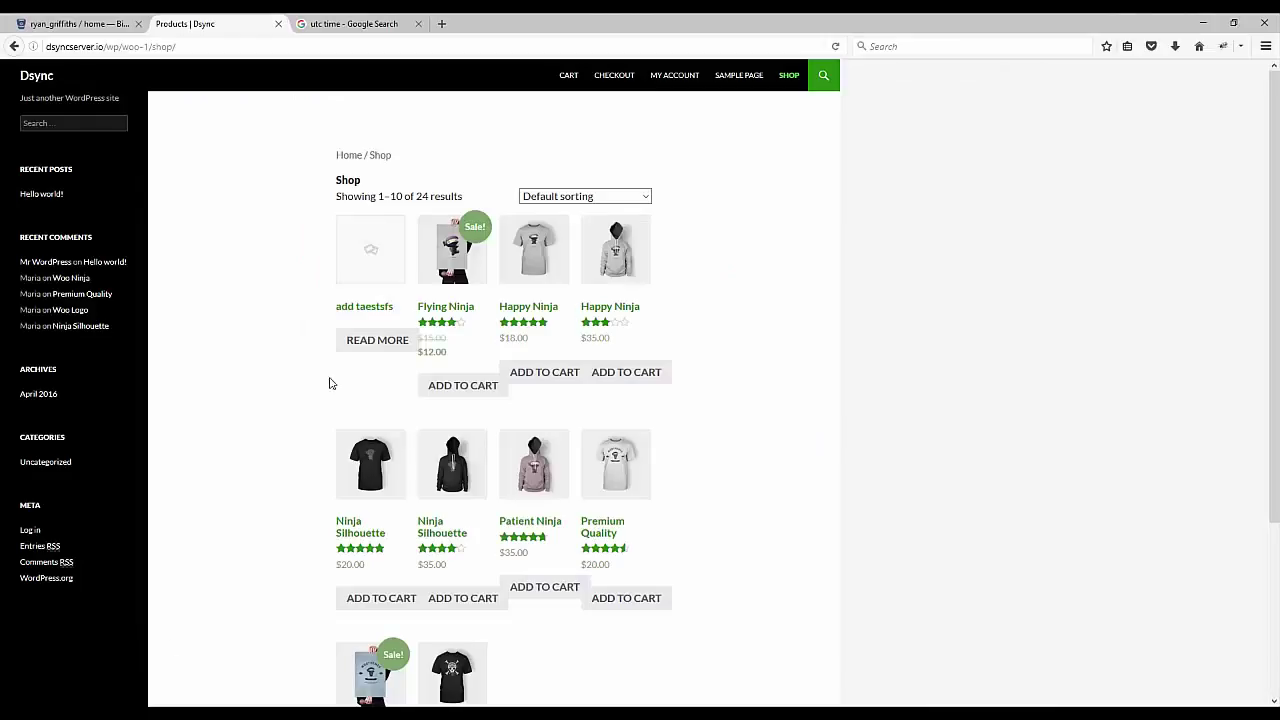
# Add Flying Ninja to the cart and fill in the billing name, e-mail and phone.
pyautogui.click(440, 388)
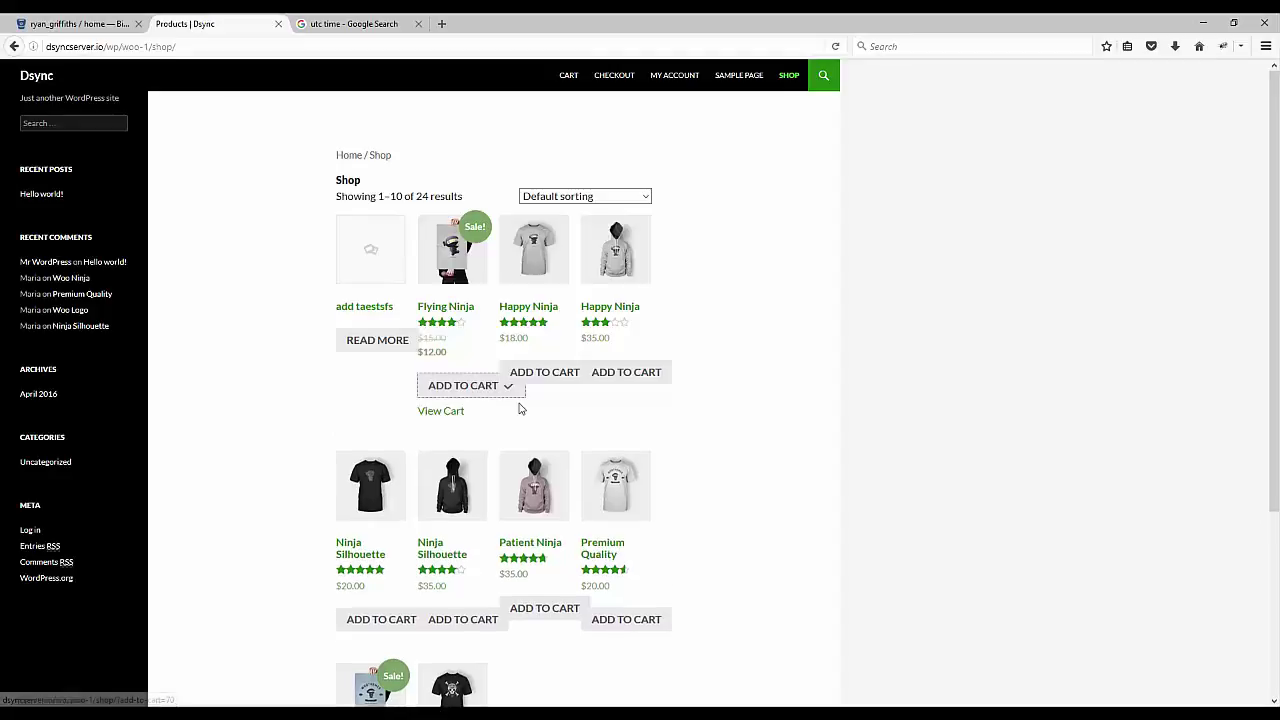
pyautogui.click(614, 75)
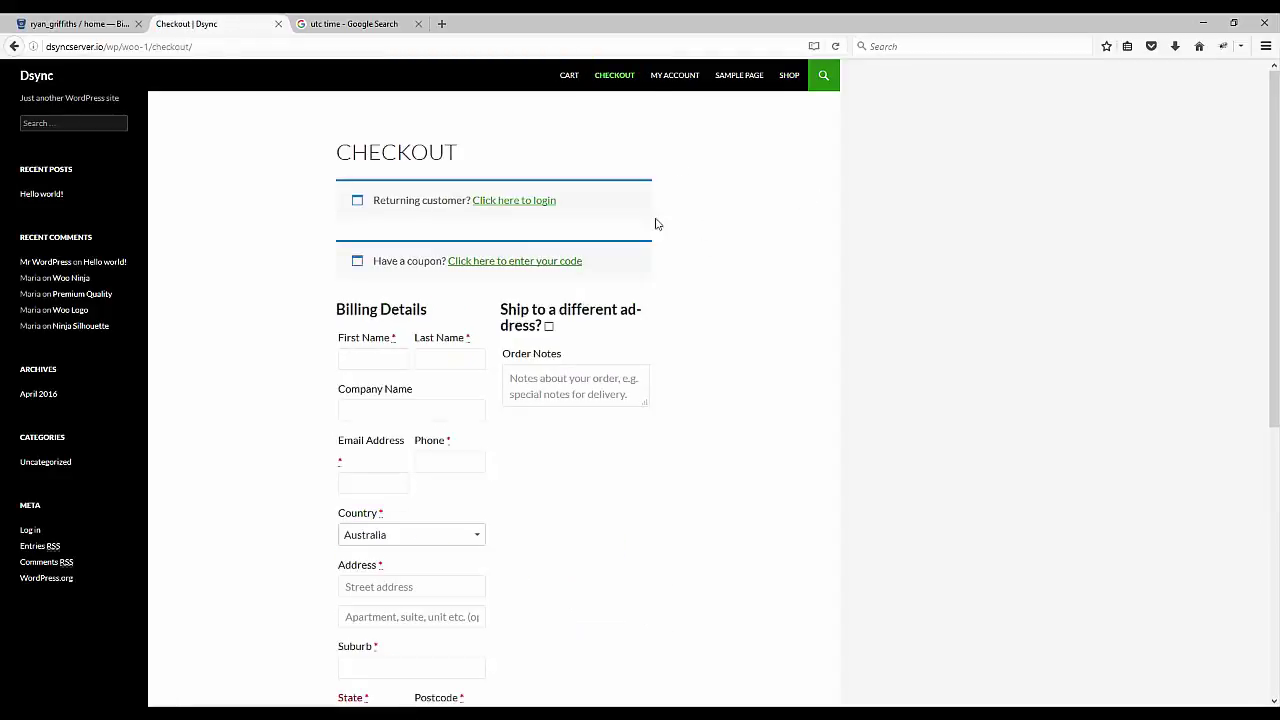
pyautogui.click(380, 360)
pyautogui.press('Tab')
pyautogui.press('Tab')
pyautogui.press('Tab')
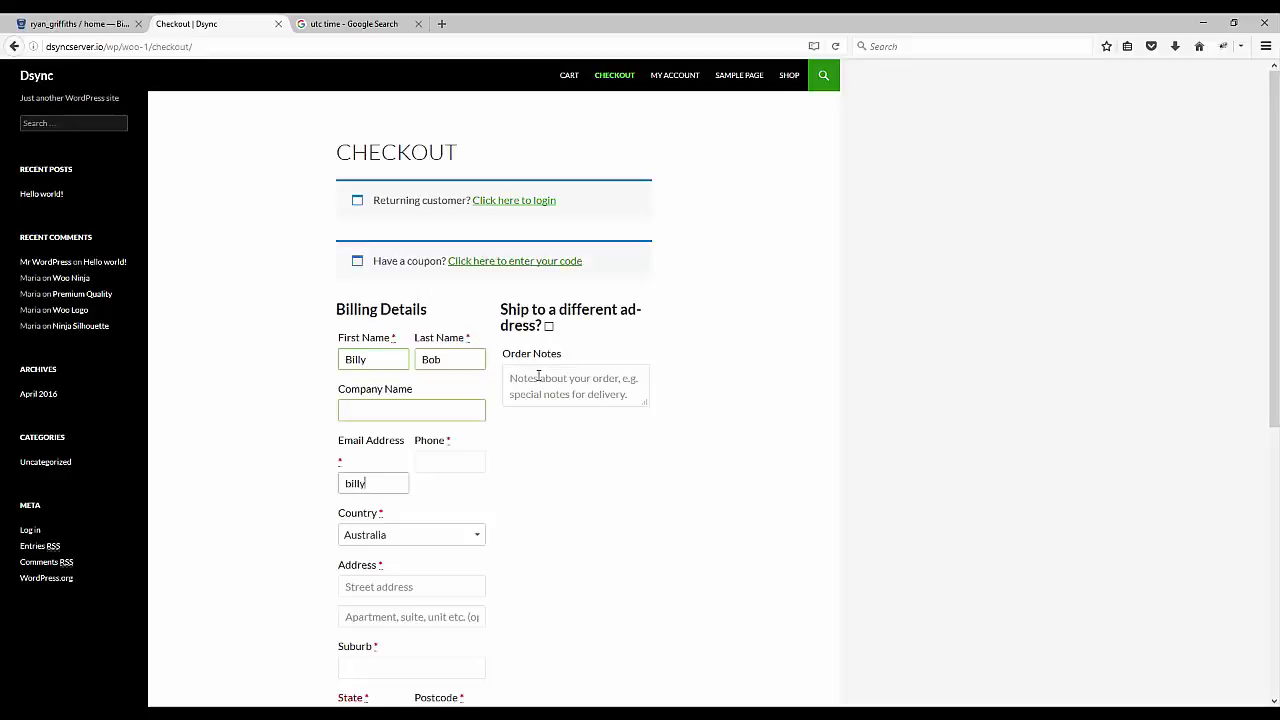
pyautogui.press('Left')
pyautogui.press('Left')
pyautogui.write('b')
pyautogui.press('Tab')
pyautogui.write('0')
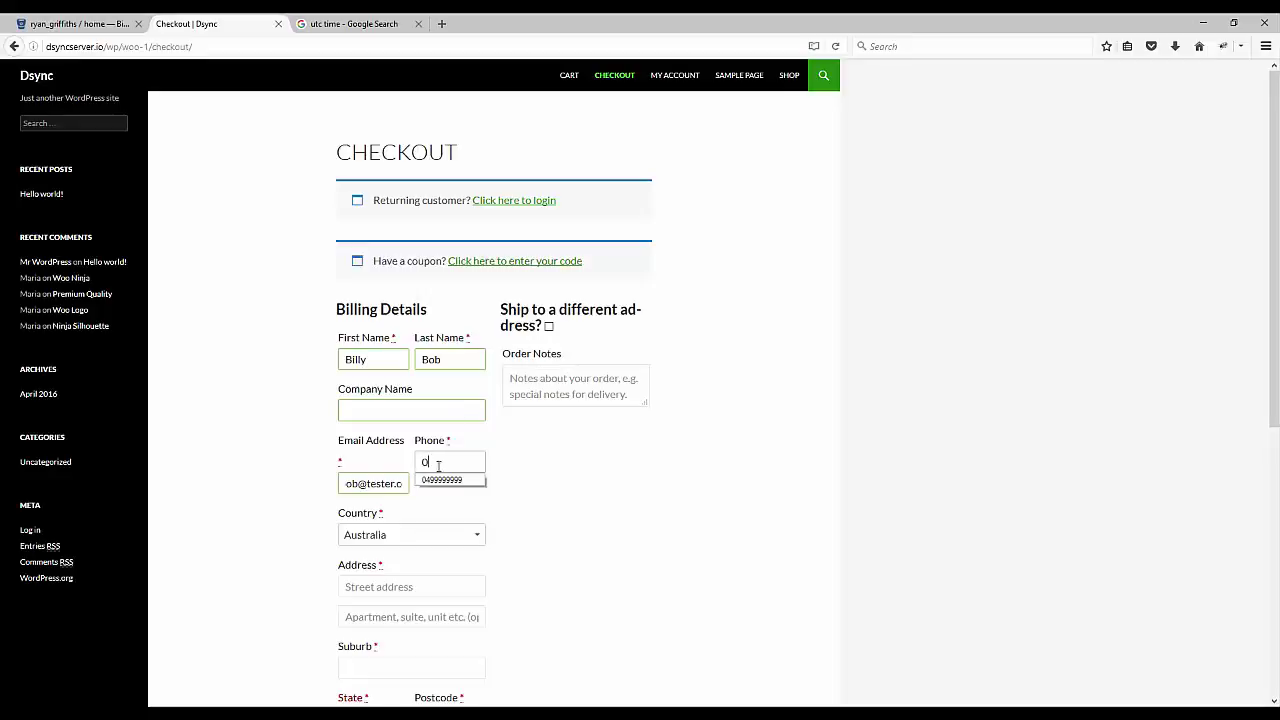
pyautogui.click(441, 481)
# Fill in the billing street address, suburb, state and postcode.
pyautogui.click(465, 586)
pyautogui.write('1')
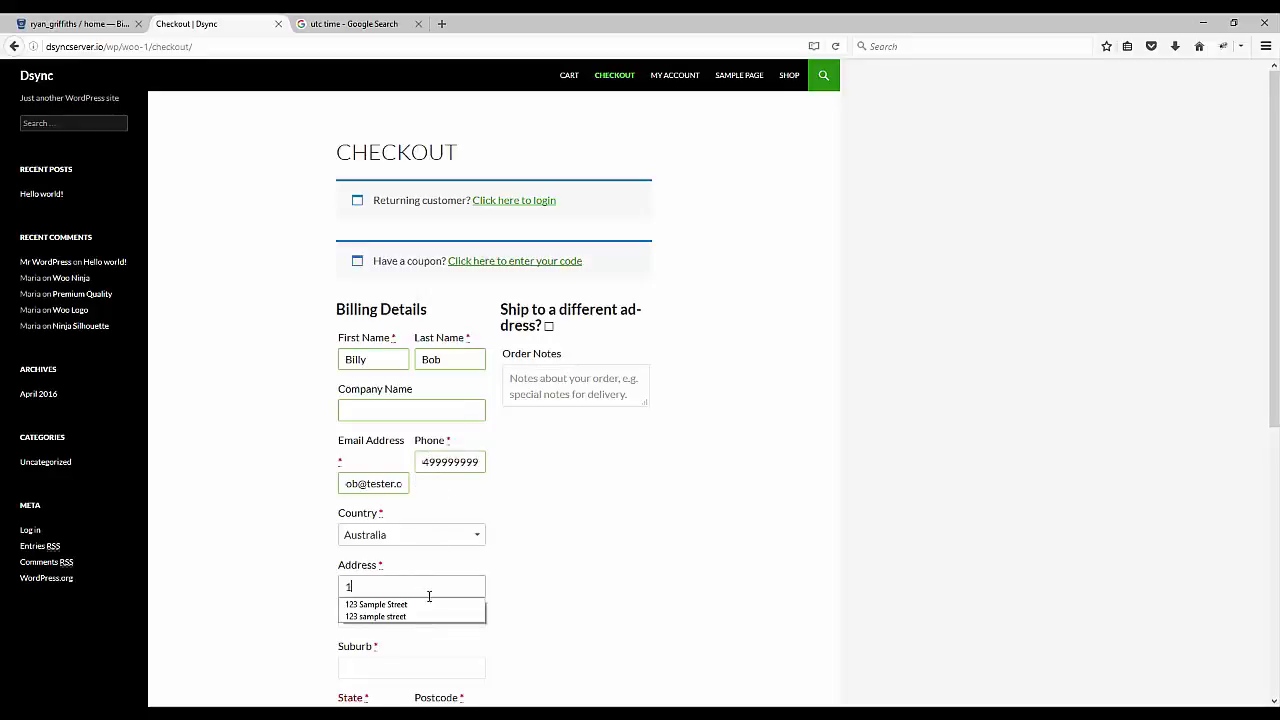
pyautogui.click(429, 605)
pyautogui.scroll(-3, 529, 534)
pyautogui.click(420, 438)
pyautogui.write('S')
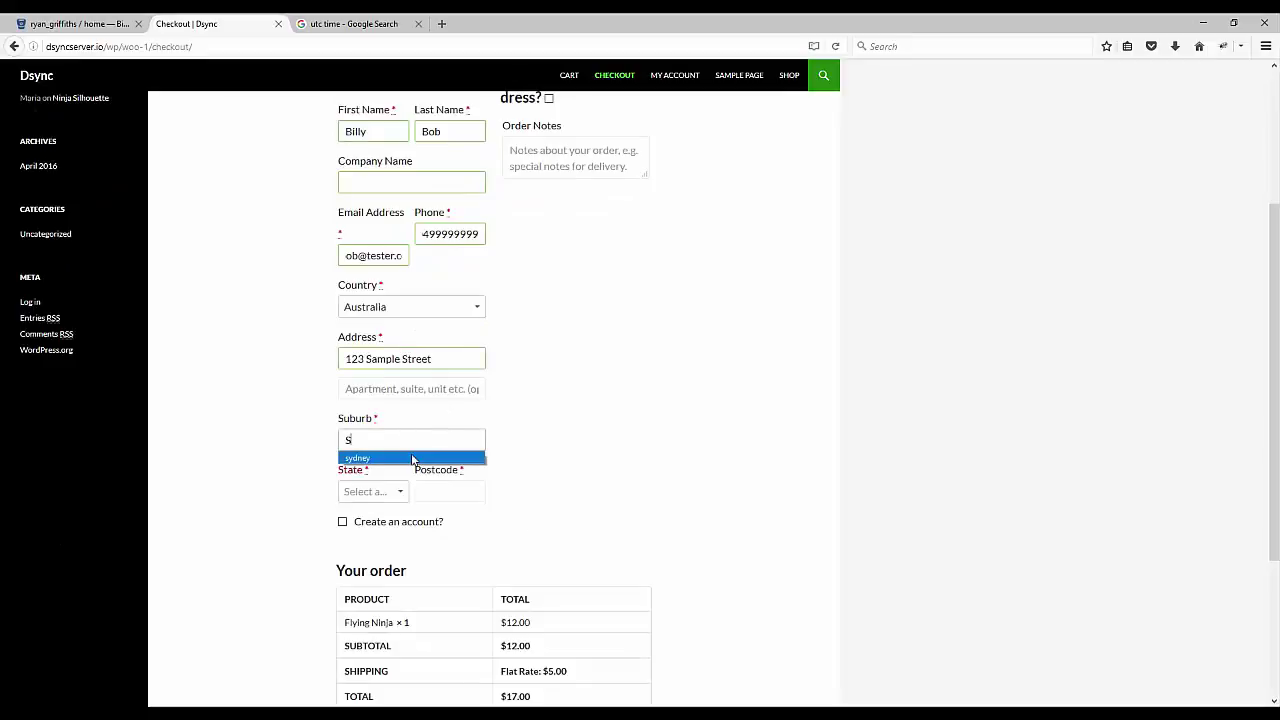
pyautogui.click(414, 457)
pyautogui.click(395, 492)
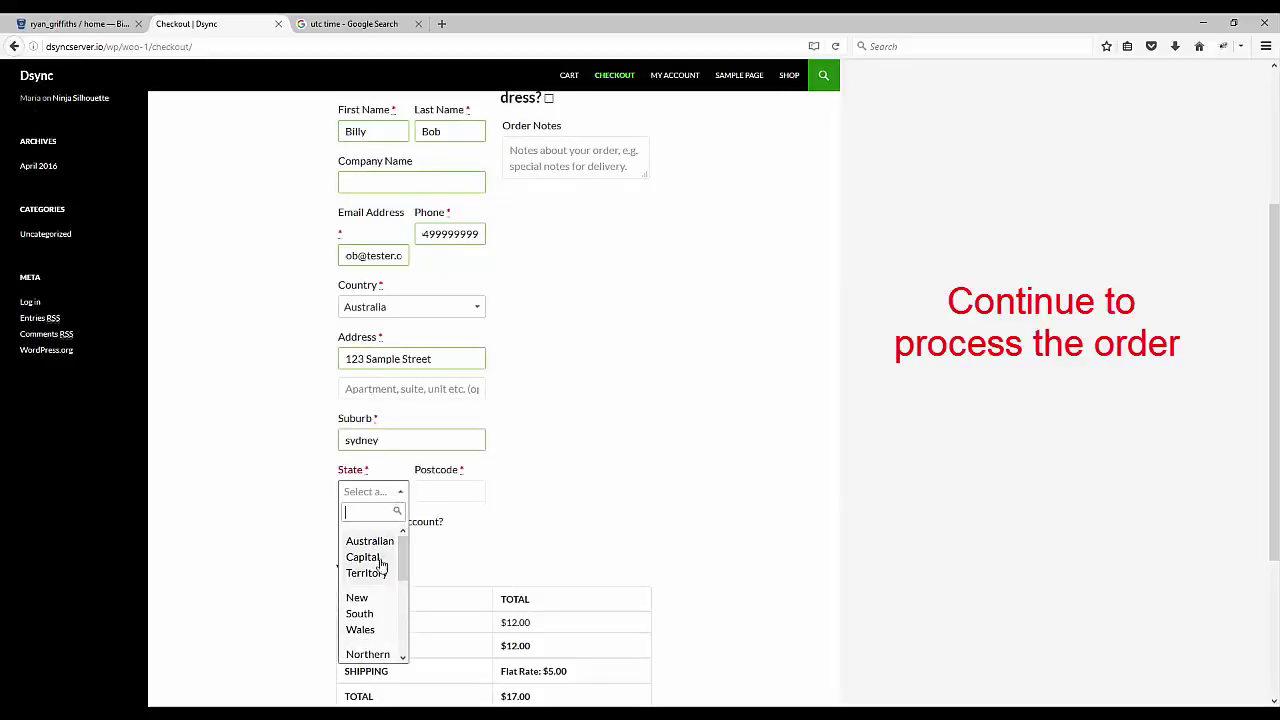
pyautogui.click(372, 615)
pyautogui.click(452, 490)
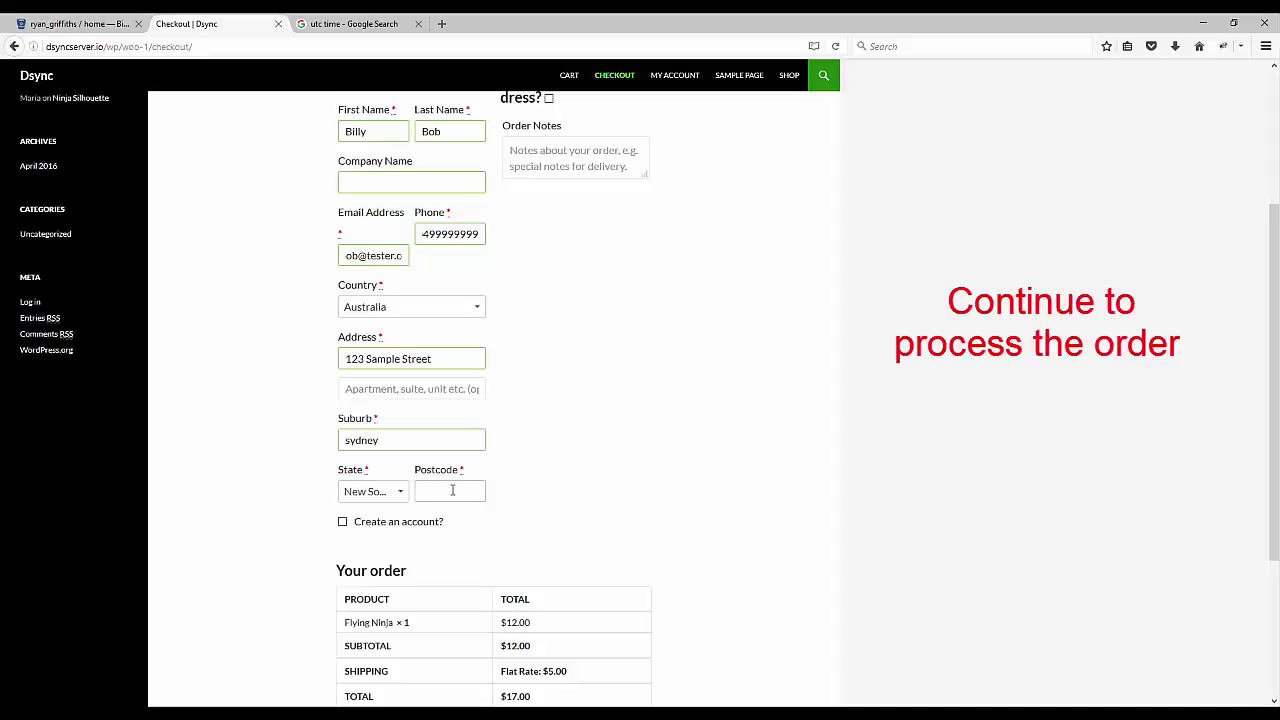
pyautogui.write('2000')
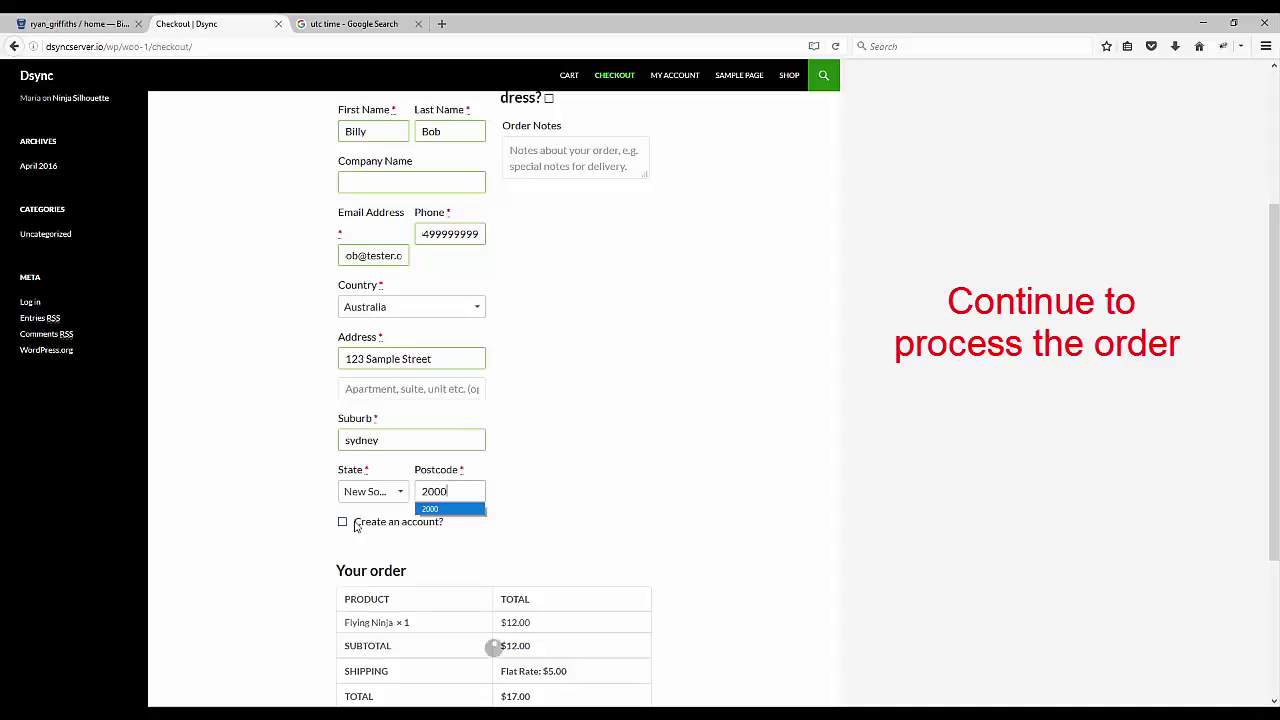
# Request account creation and place the $17.00 cash-on-delivery order.
pyautogui.click(346, 528)
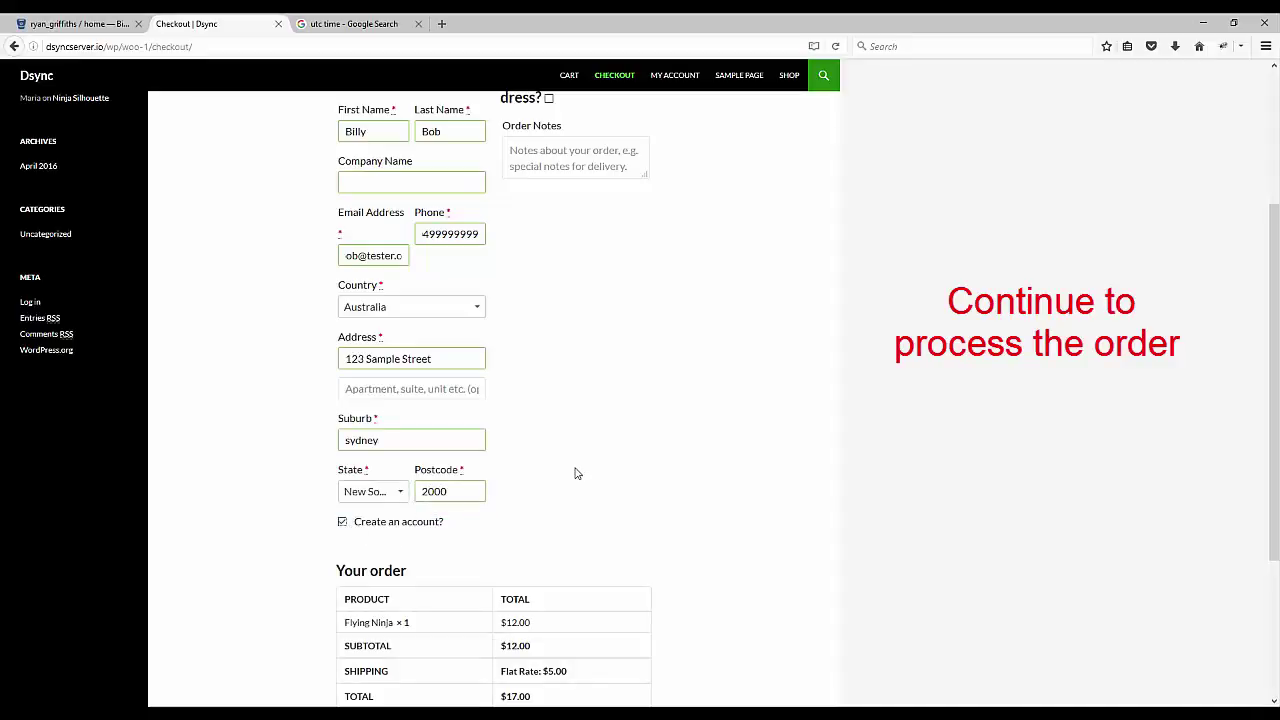
pyautogui.scroll(4, 575, 473)
pyautogui.scroll(-8, 573, 473)
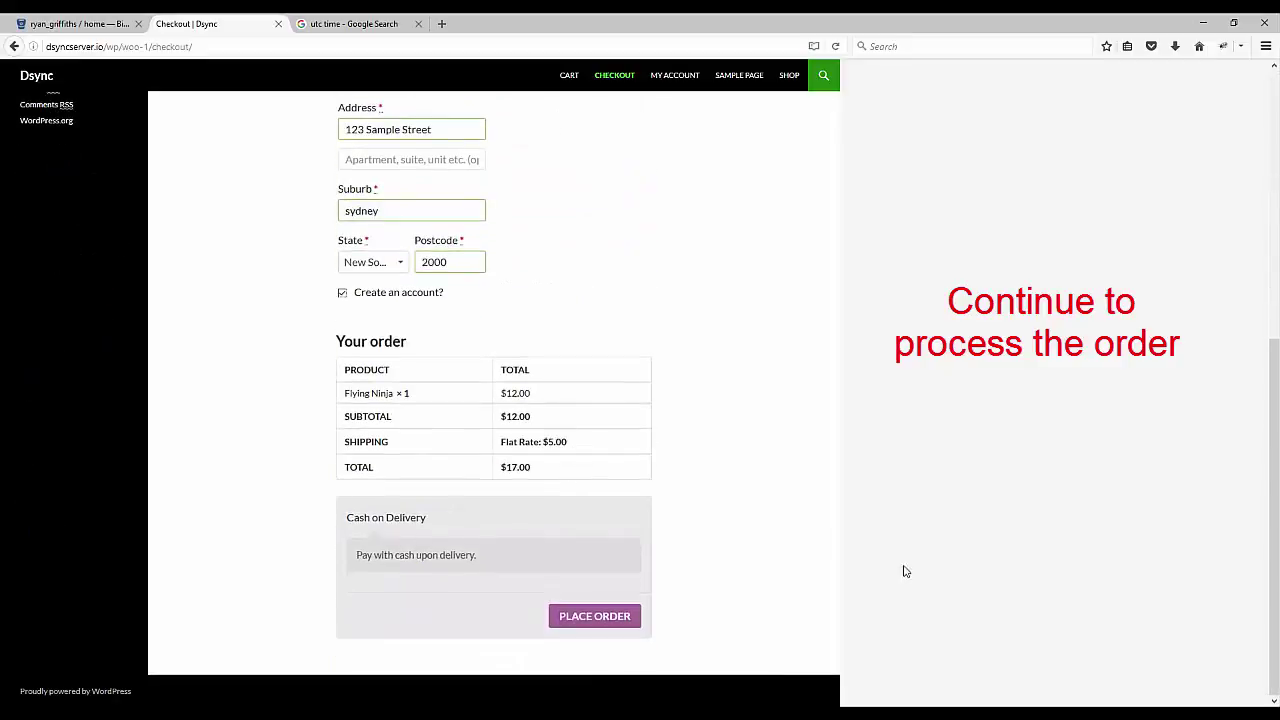
pyautogui.click(595, 616)
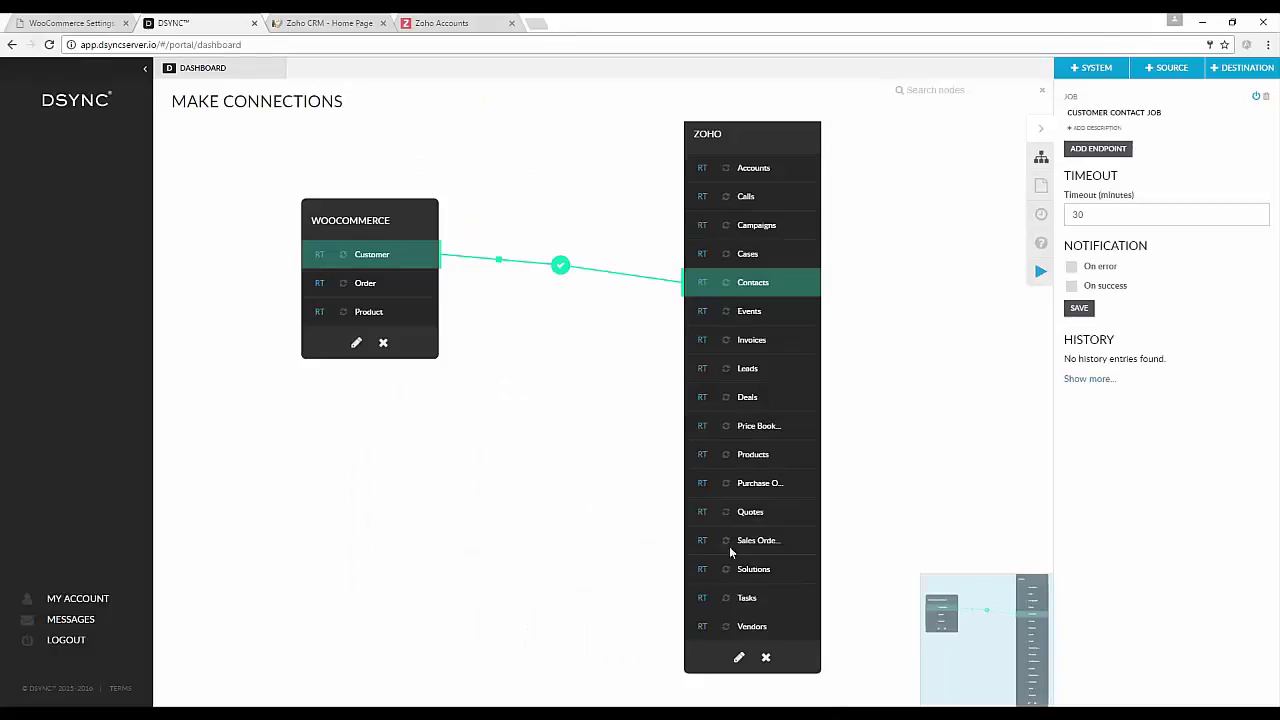
# Run the Customer Contact Job again and bring up the Zoho CRM contacts list.
pyautogui.click(1036, 273)
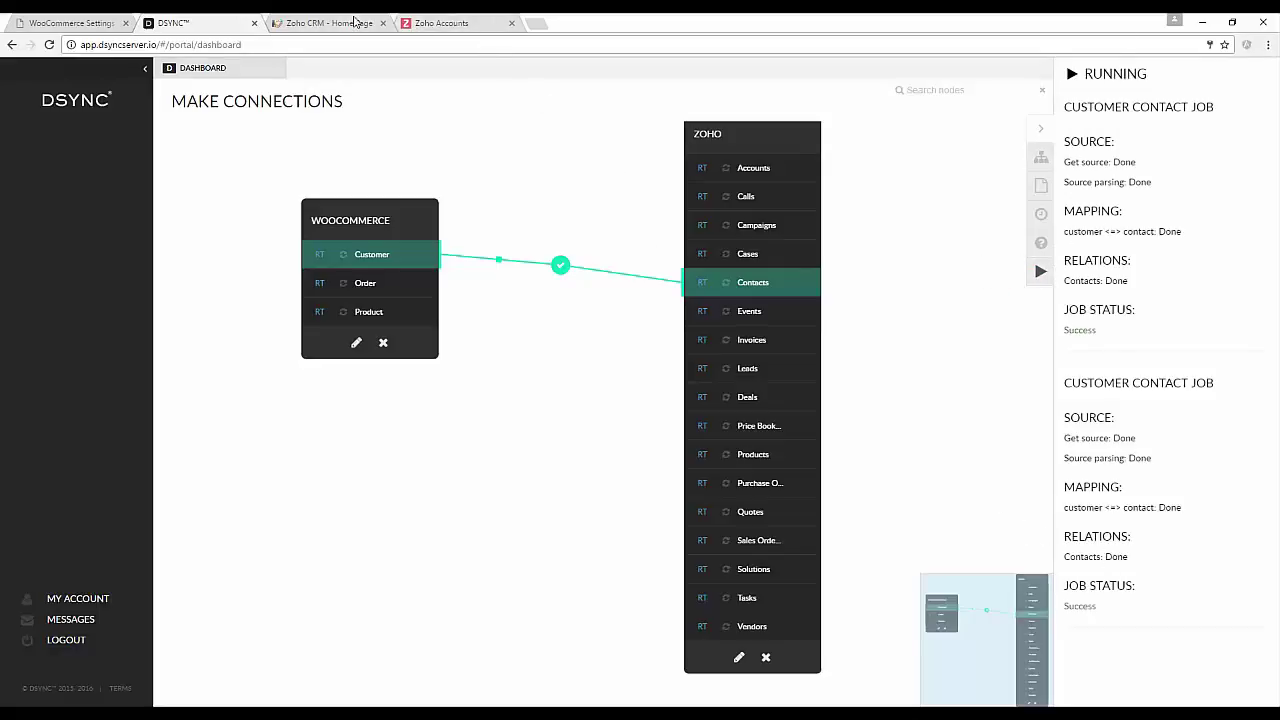
pyautogui.click(353, 23)
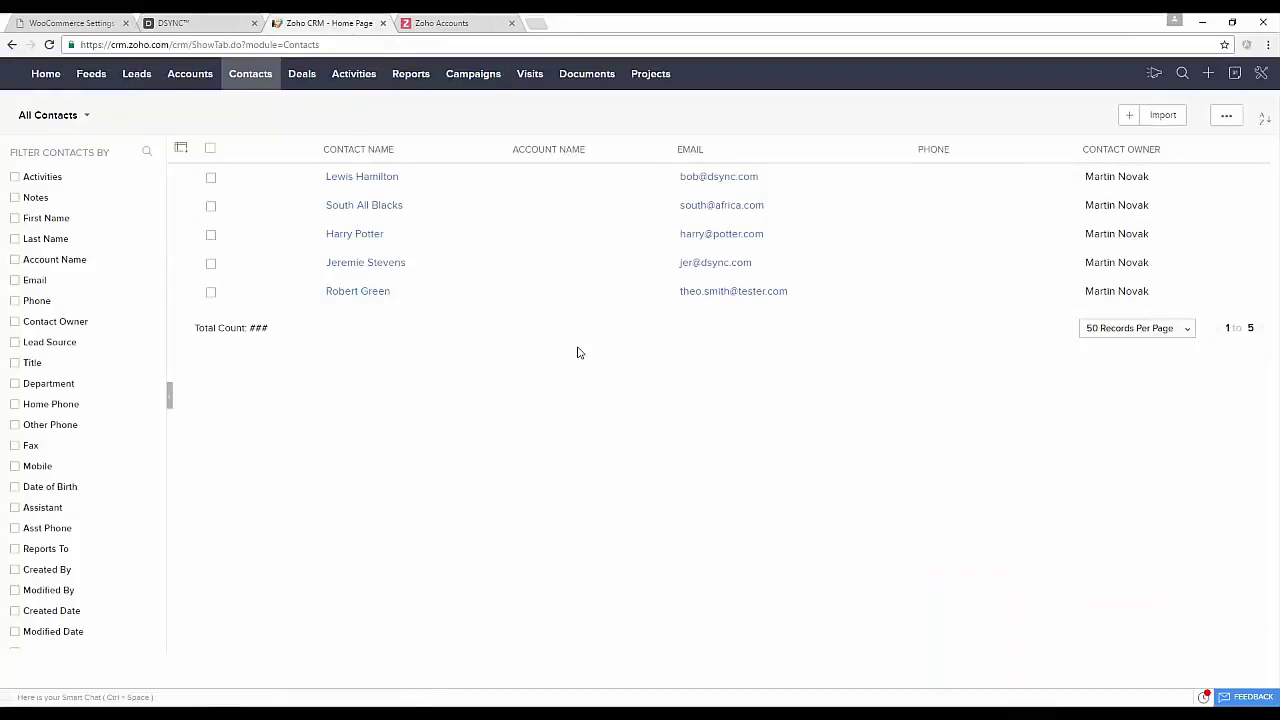
# Replace the synced test contact's last name in Zoho CRM and save the contact.
pyautogui.press('F5')
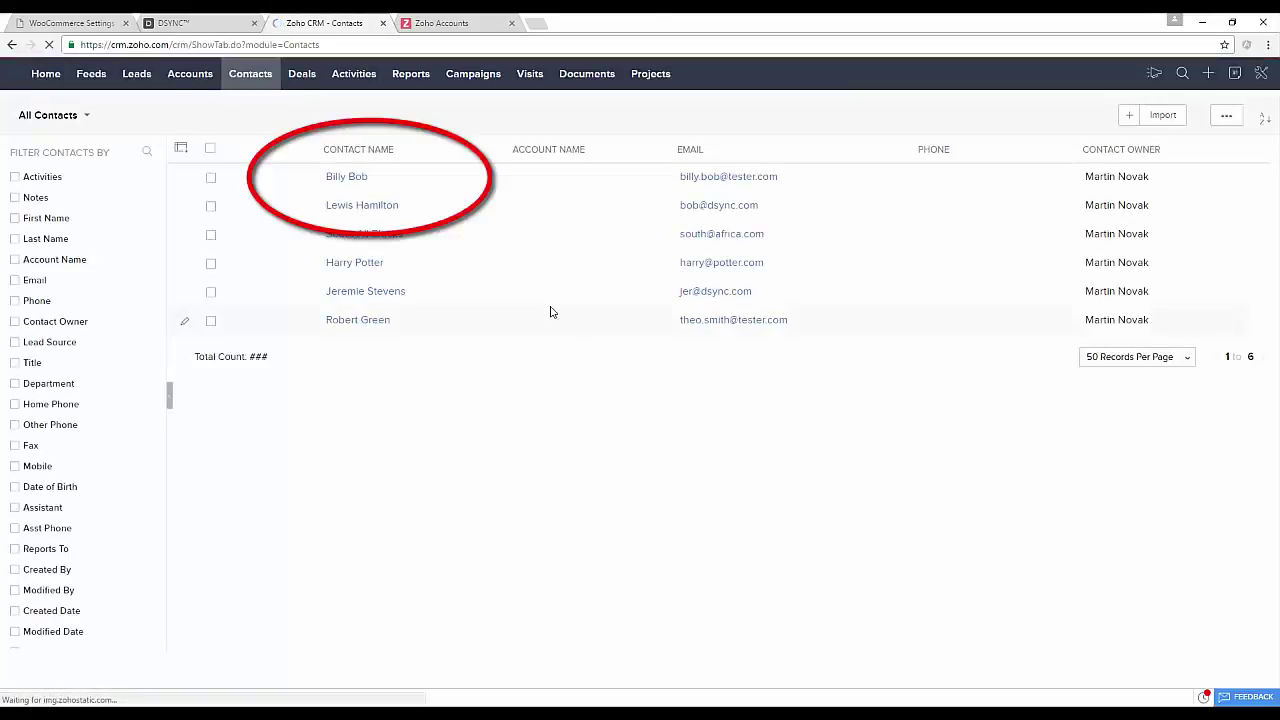
pyautogui.click(362, 178)
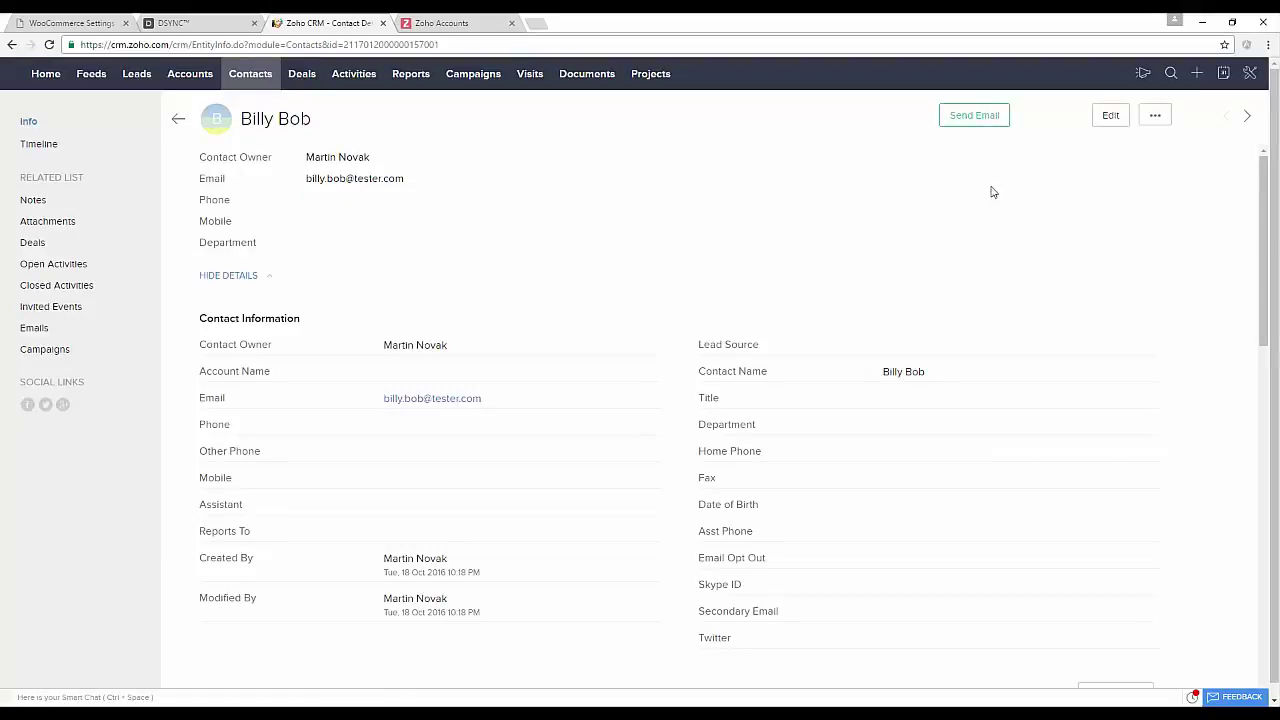
pyautogui.click(1110, 117)
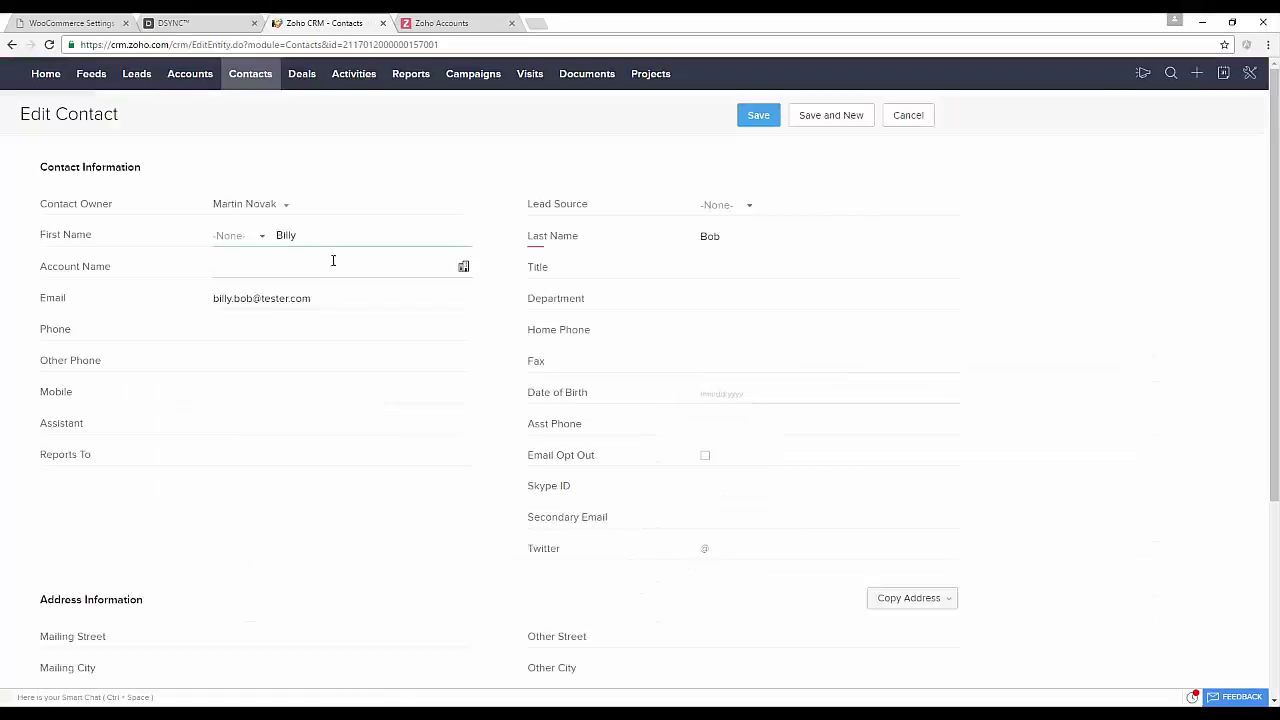
pyautogui.moveTo(737, 234); pyautogui.dragTo(670, 231)
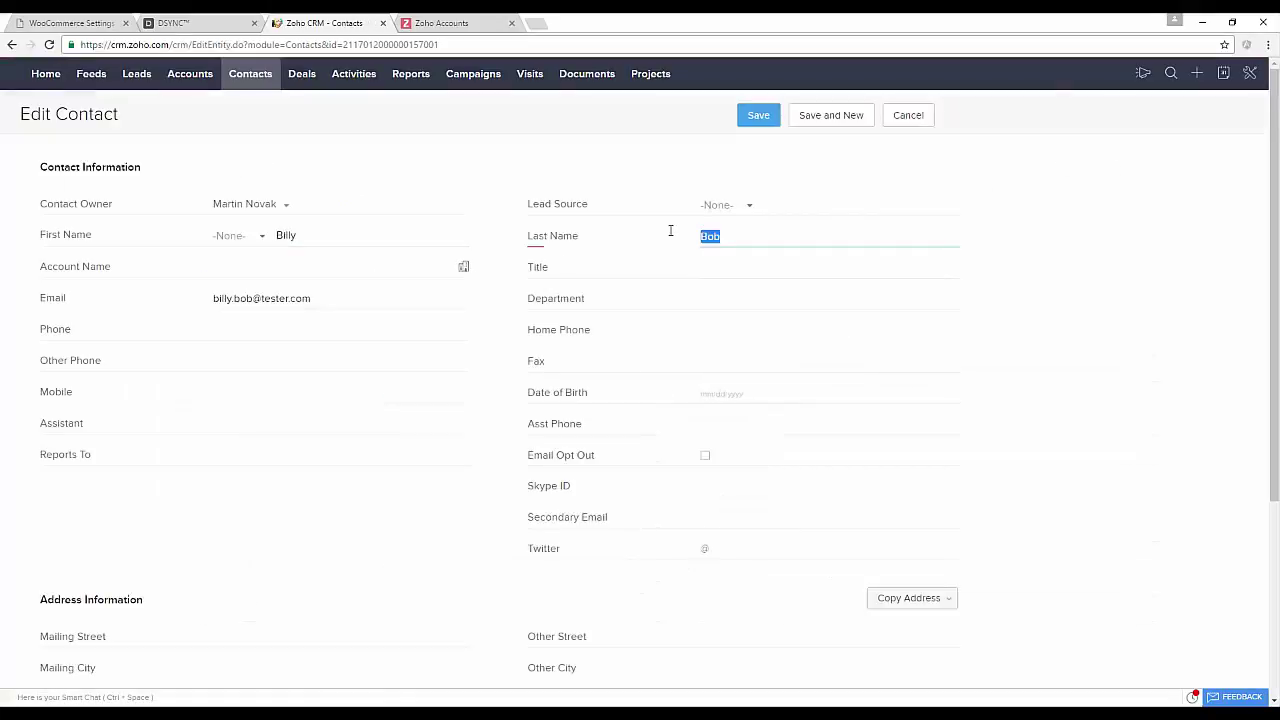
pyautogui.write('Robert')
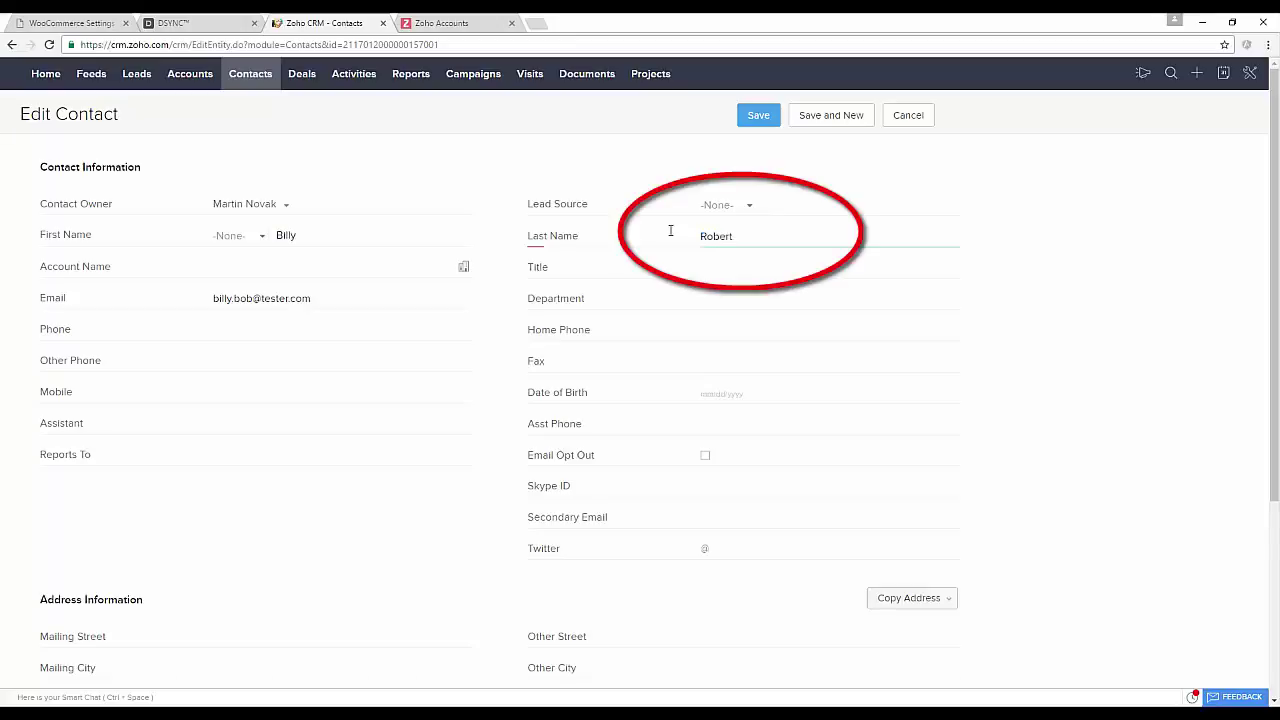
pyautogui.click(759, 116)
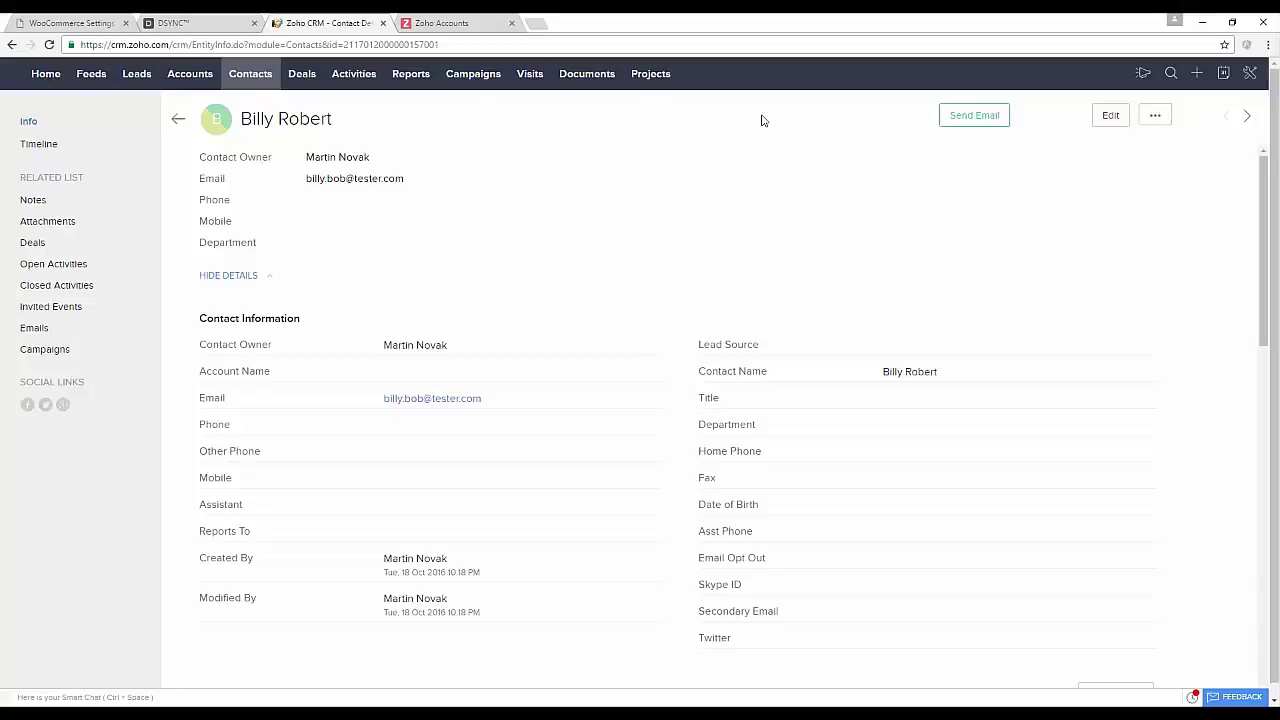
pyautogui.click(100, 22)
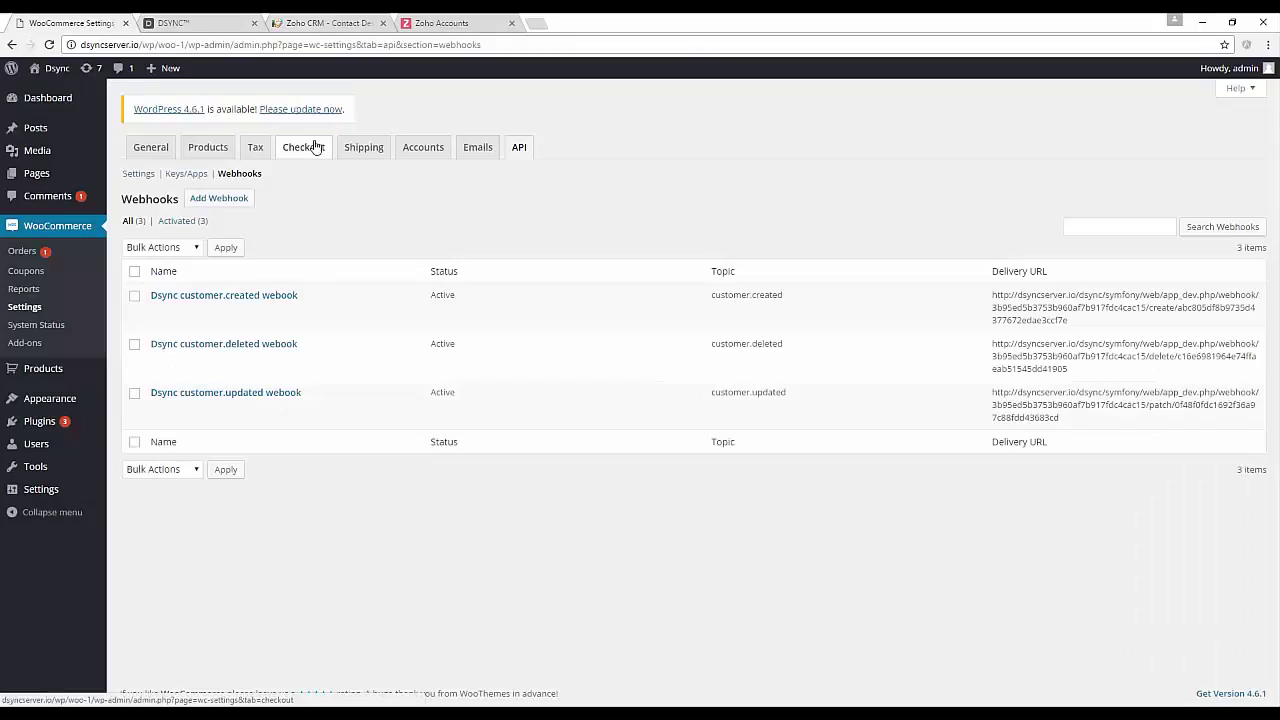
# Open the WordPress Users list and highlight the test customer's updated name.
pyautogui.click(29, 450)
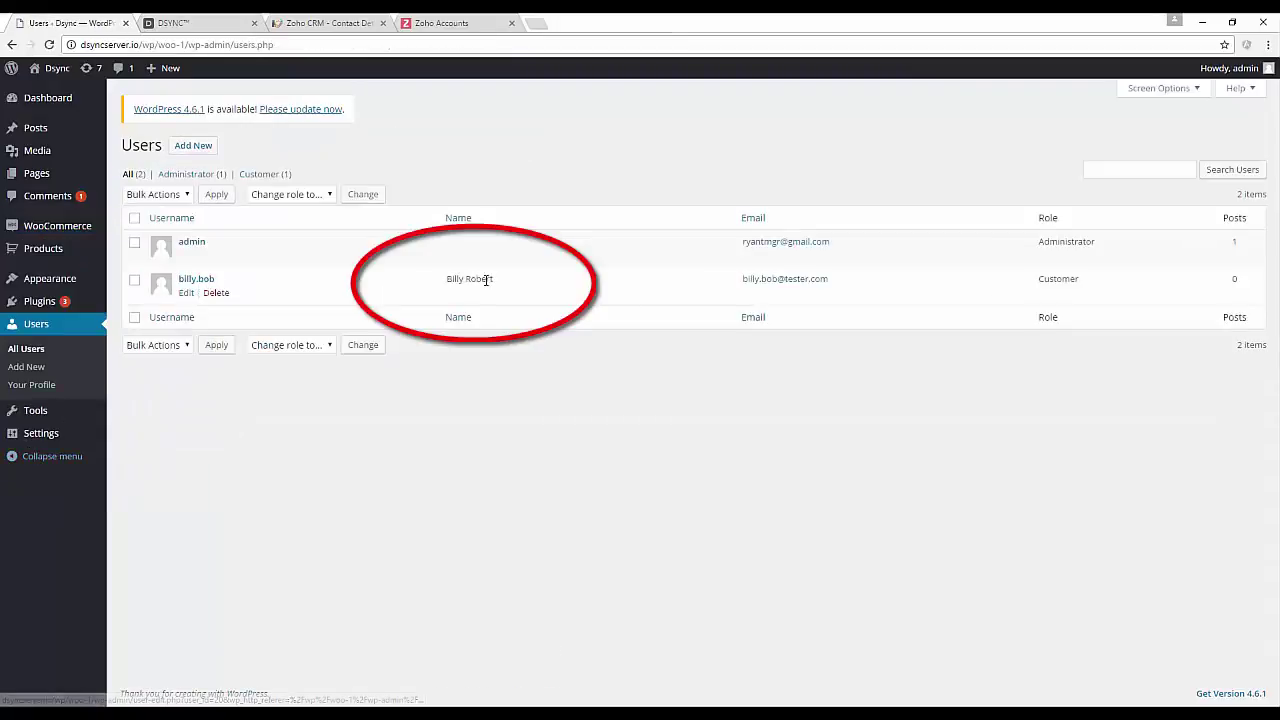
pyautogui.moveTo(505, 285); pyautogui.dragTo(437, 278)
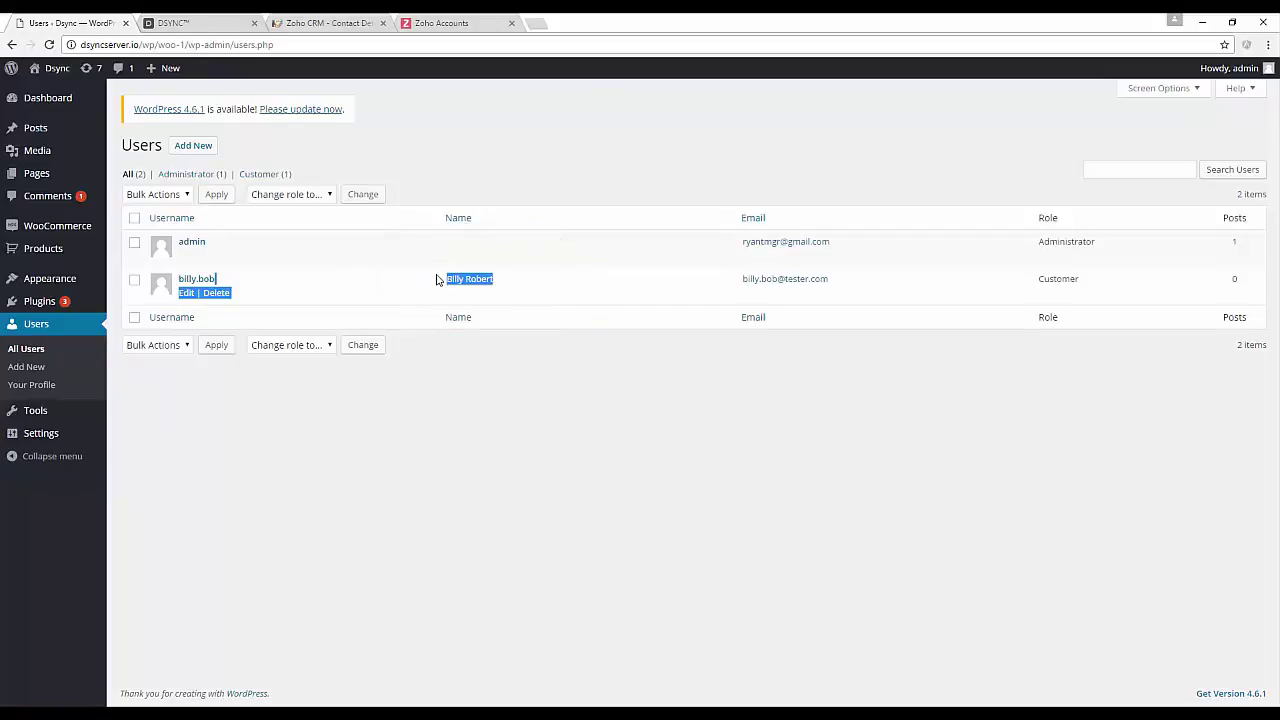
# Create and save a Zoho CRM contact with the second tester's first name, last name and e-mail.
pyautogui.click(453, 17)
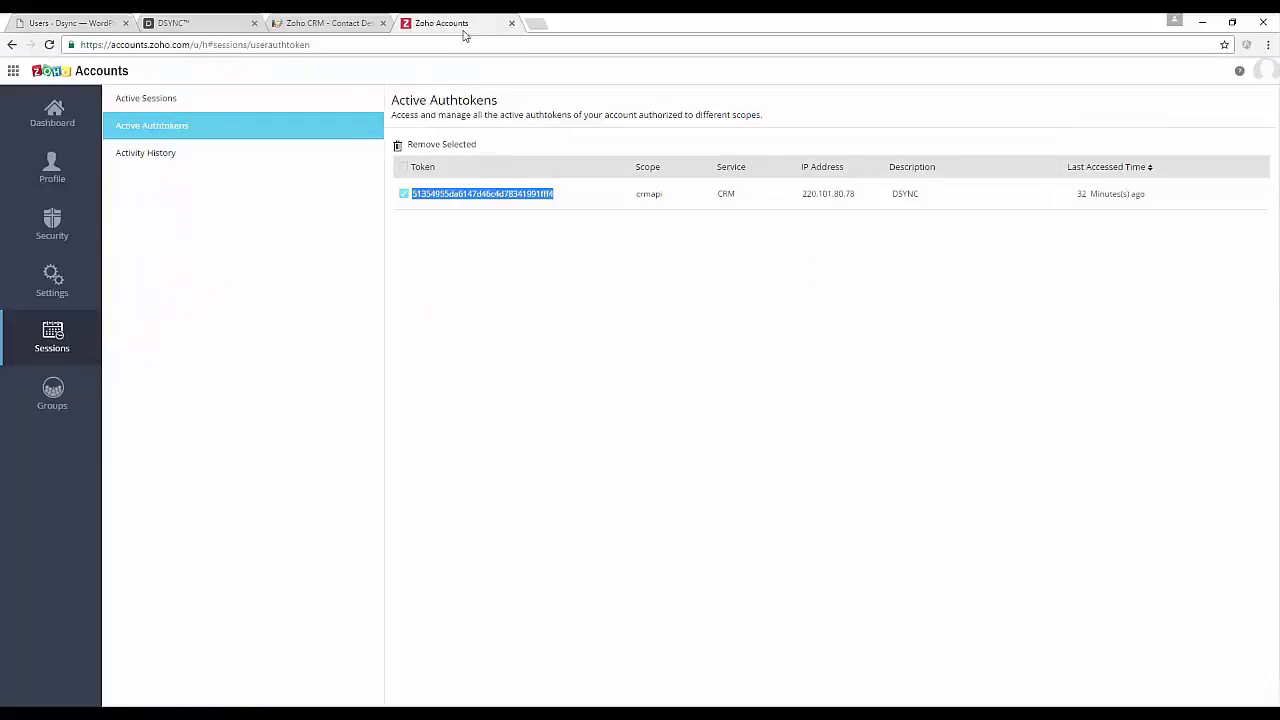
pyautogui.click(314, 17)
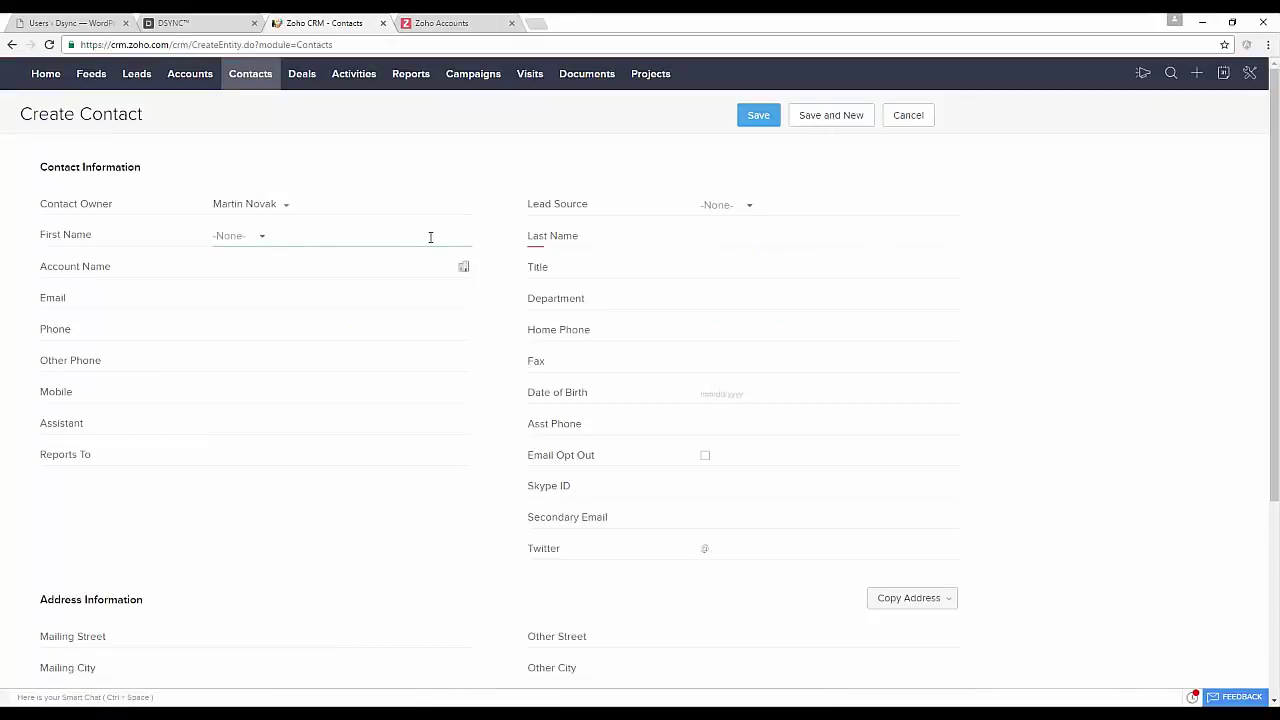
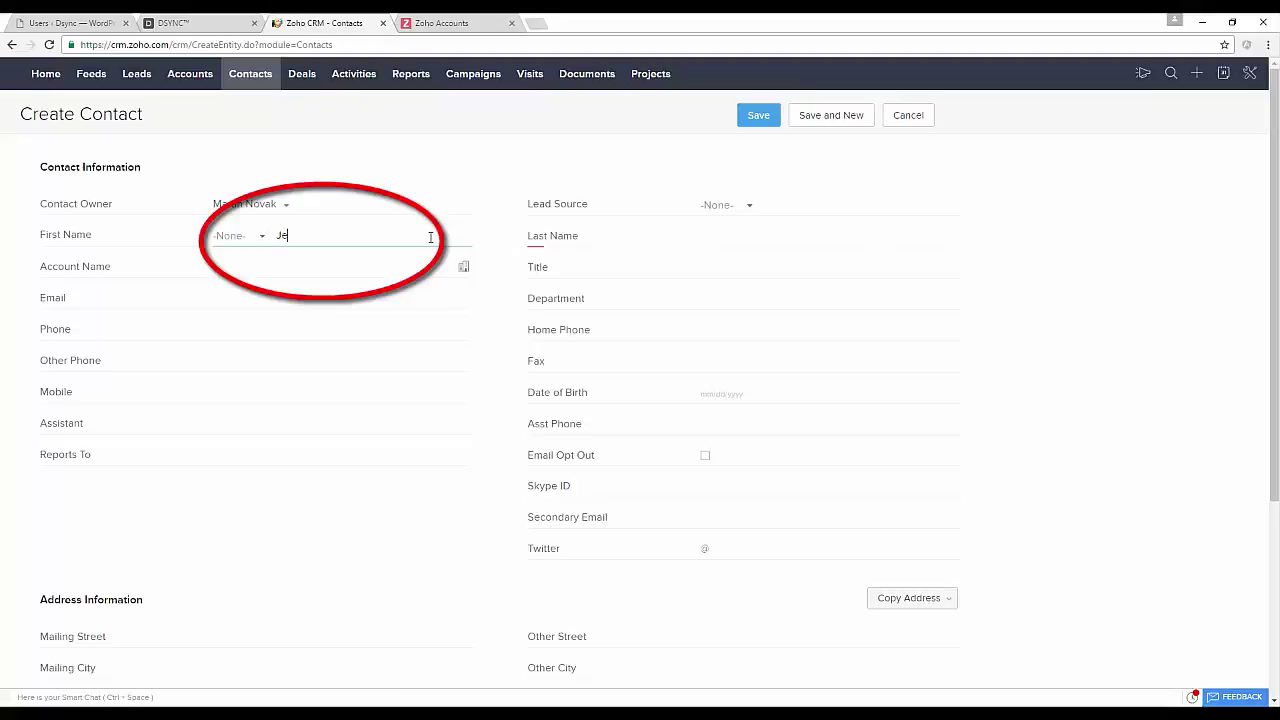
pyautogui.press('Tab')
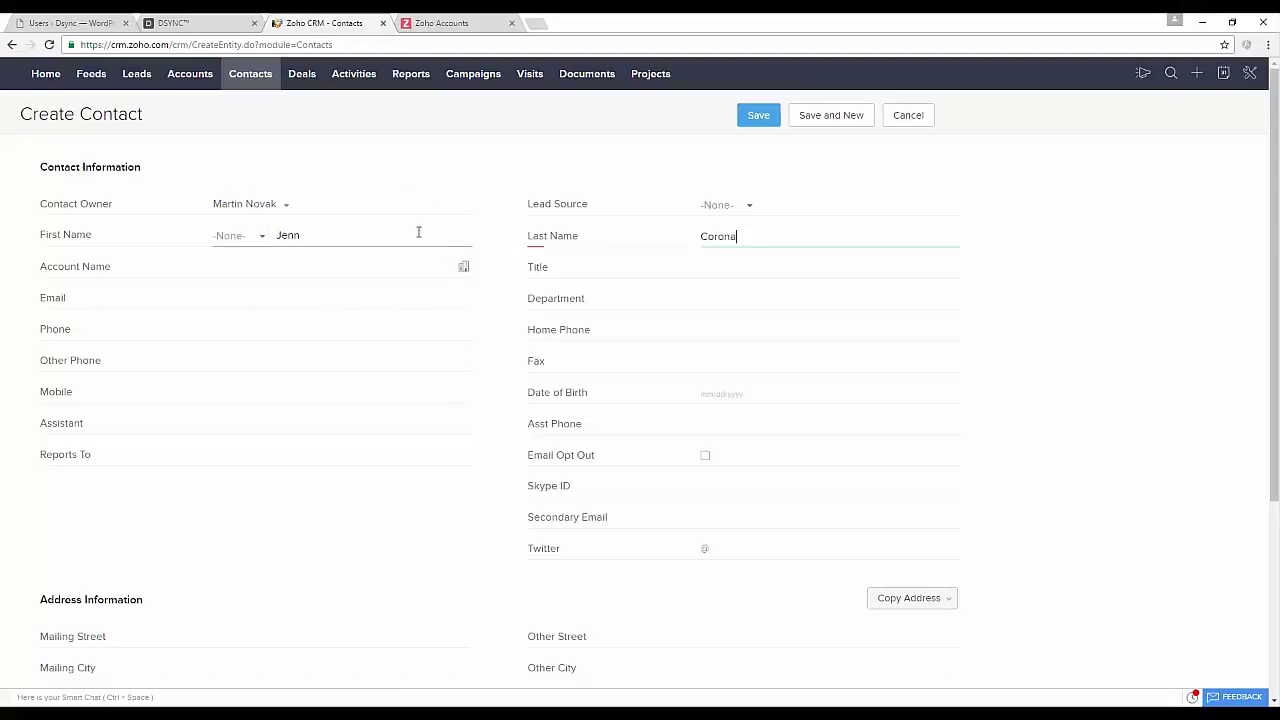
pyautogui.click(366, 303)
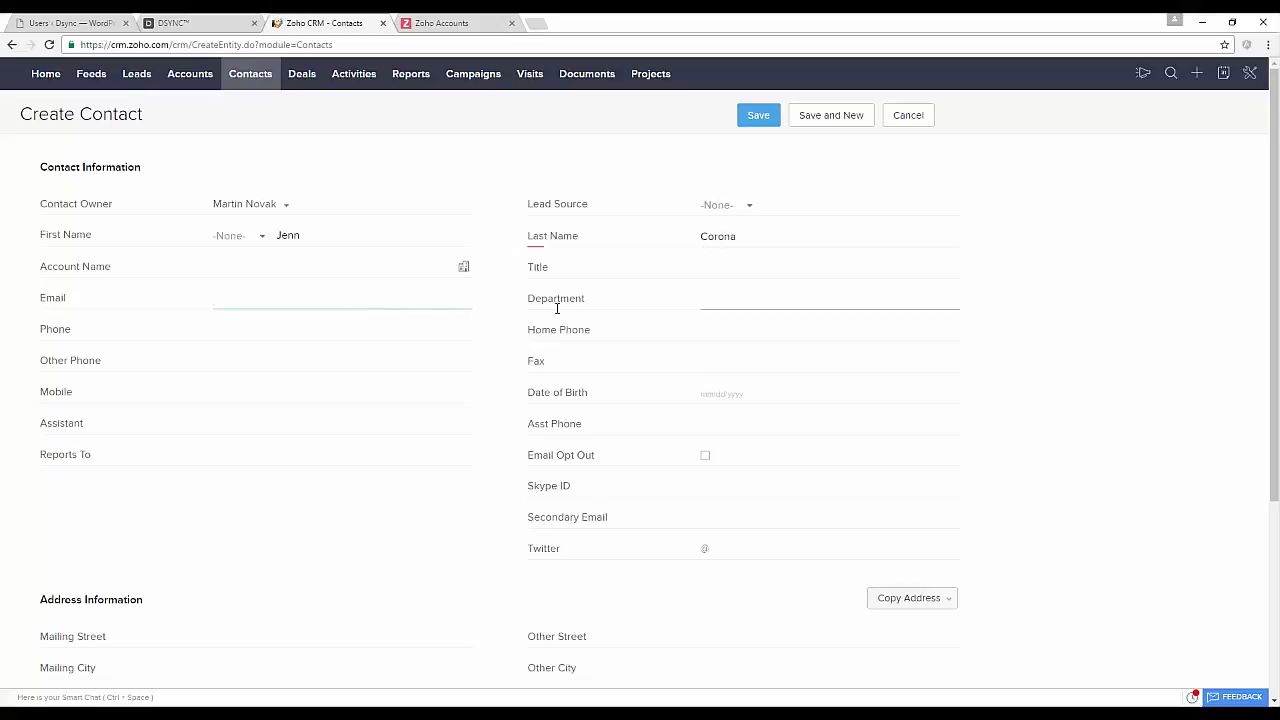
pyautogui.scroll(-2, 786, 400)
pyautogui.scroll(2, 788, 390)
pyautogui.click(758, 120)
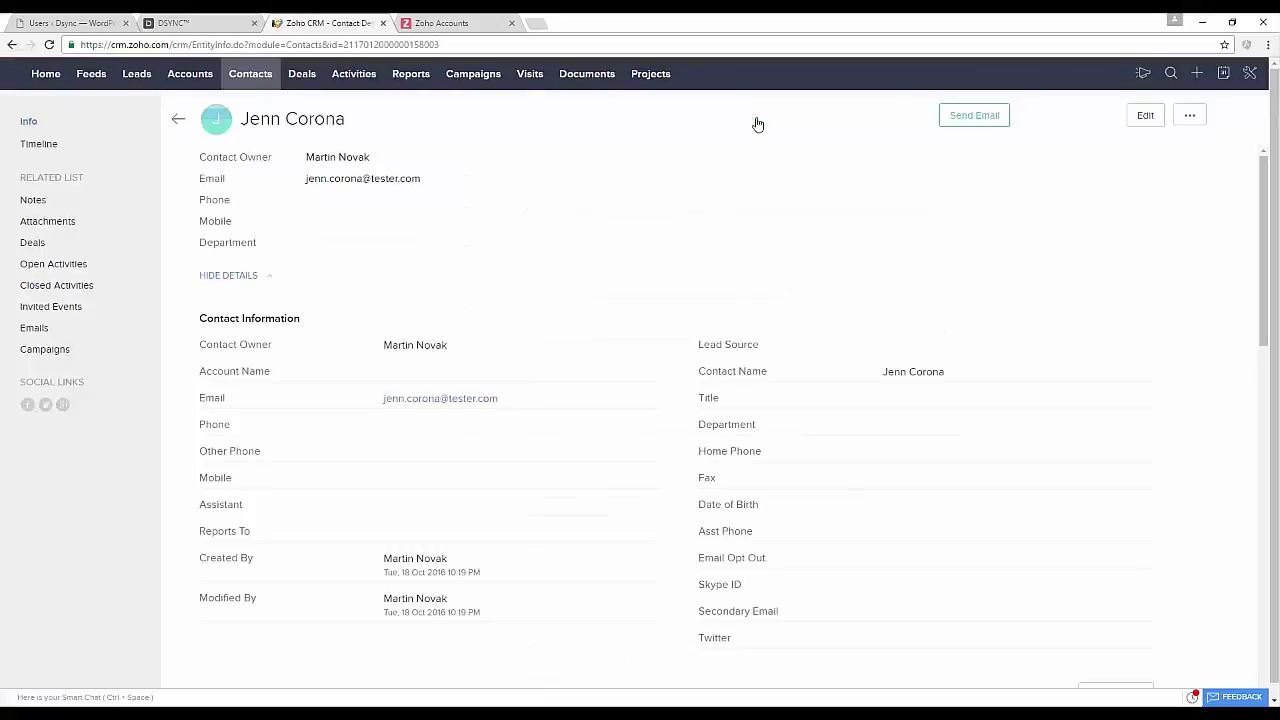
pyautogui.click(240, 21)
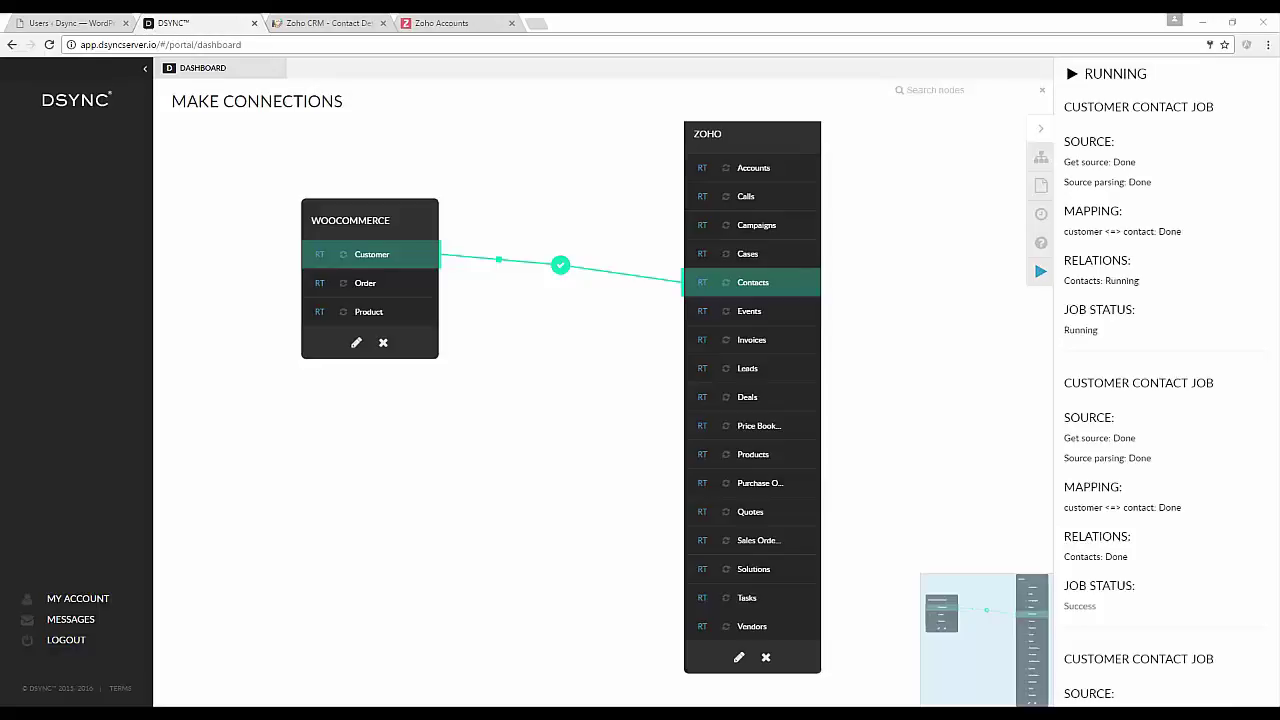
# Reload the WordPress Users list to confirm the second Zoho CRM test contact appears as a Customer.
pyautogui.hotkey('ctrl', 'shift', 'Tab')
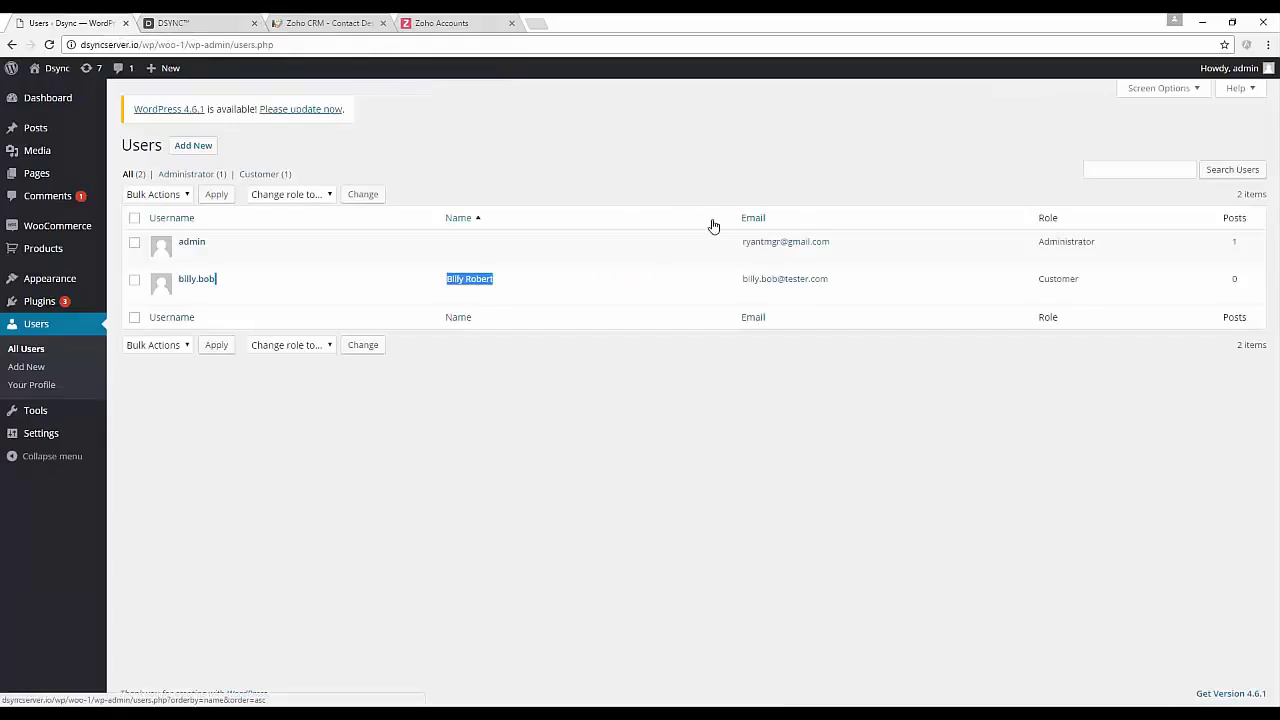
pyautogui.press('F5')
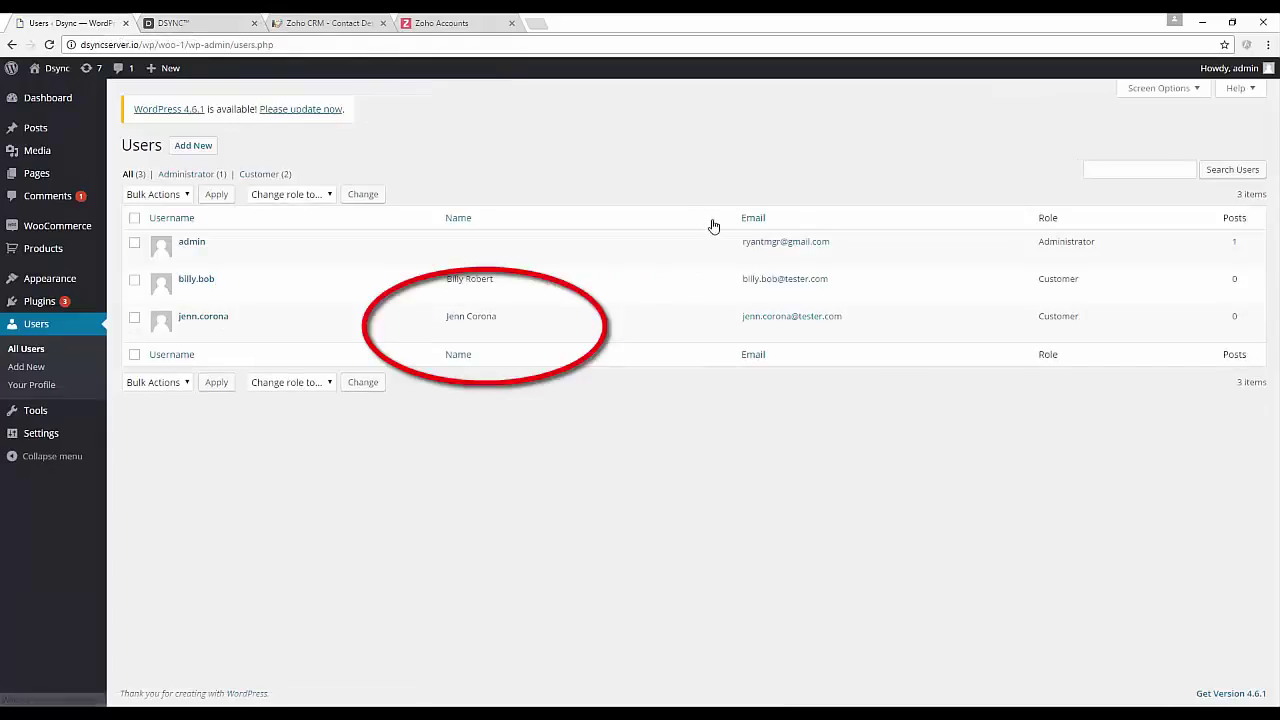